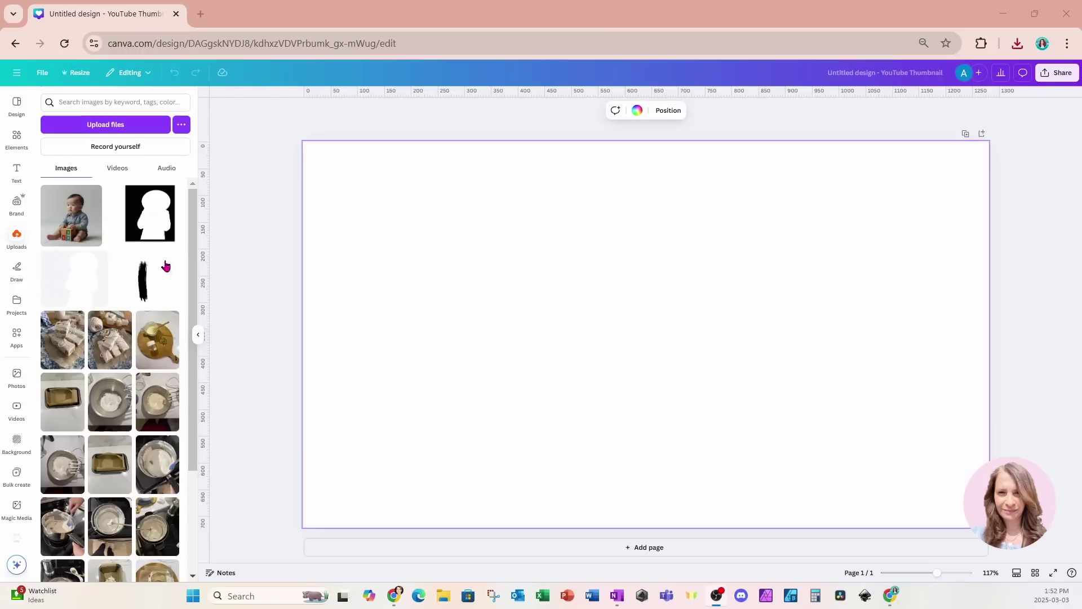
Add the uploaded baby photo to the page with its background removed and enlarge it to the page's full height.
{"action": "left_click", "coordinate": [78, 233]}
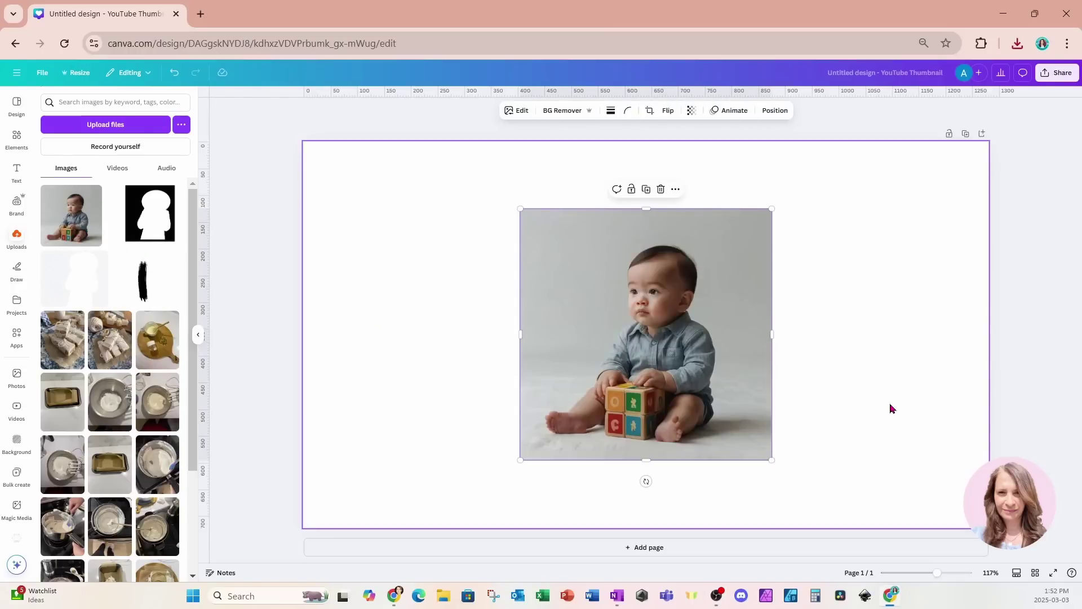
{"action": "left_click", "coordinate": [569, 113]}
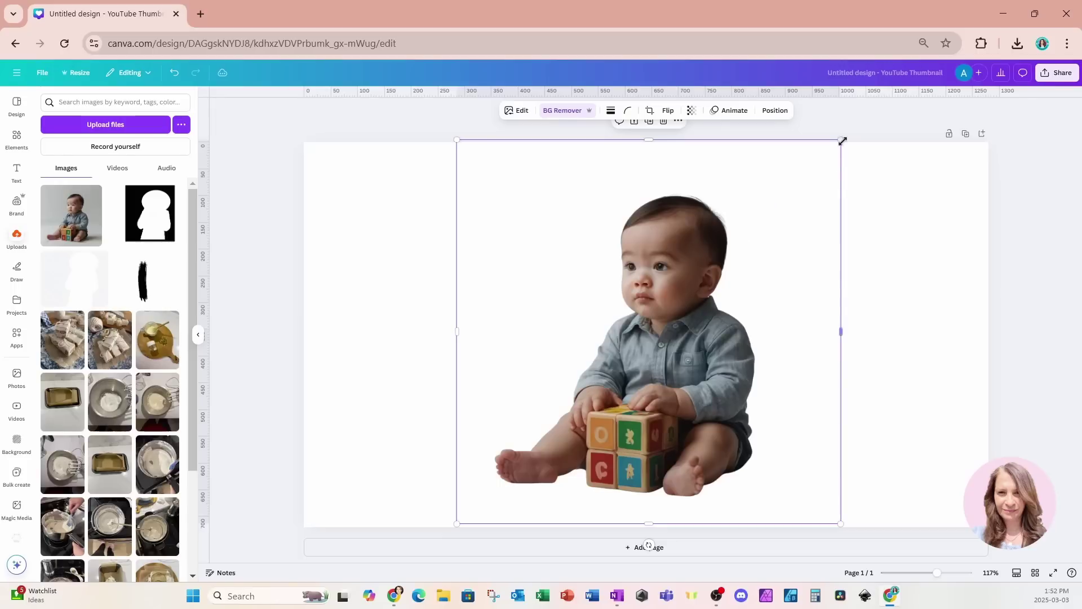
{"action": "left_click_drag", "start_coordinate": [842, 138], "coordinate": [839, 141]}
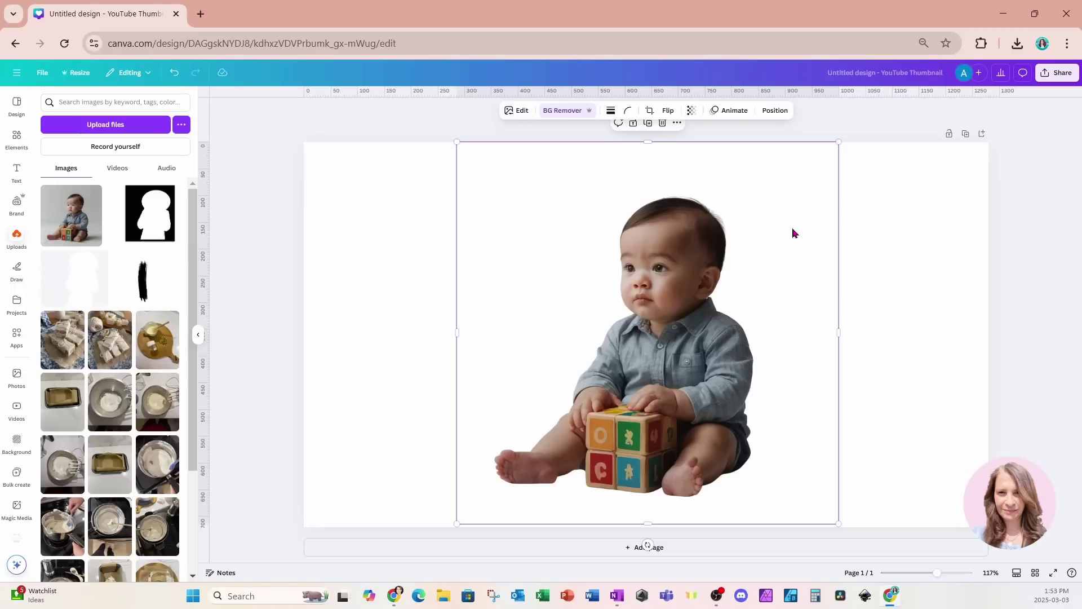
{"action": "left_click", "coordinate": [398, 212]}
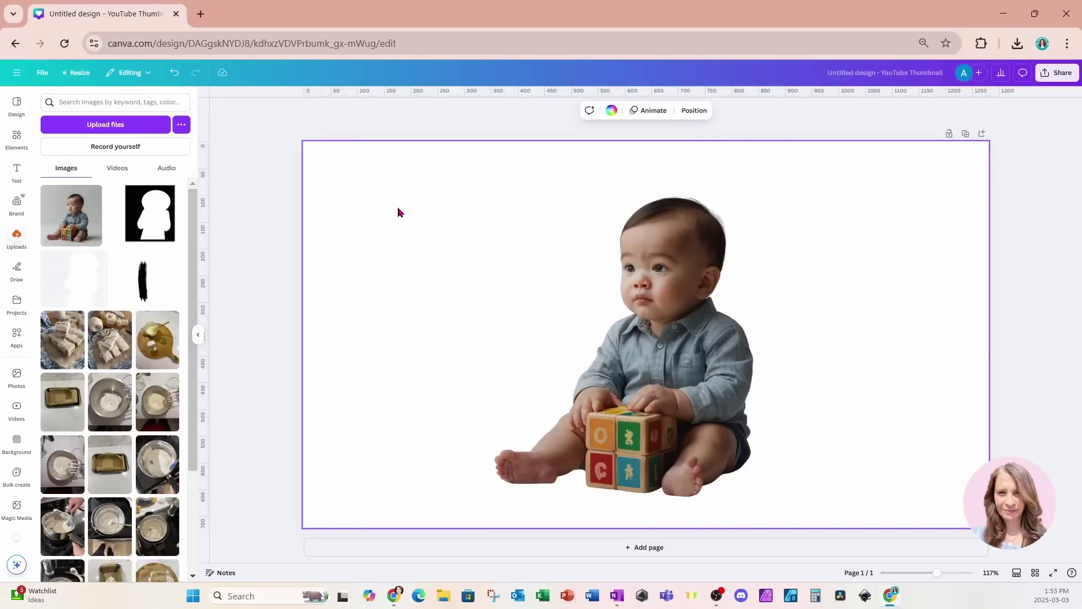
Add a curved line following the baby's hairline from the edge of the forehead down to the jaw below the ear.
{"action": "key", "text": "l"}
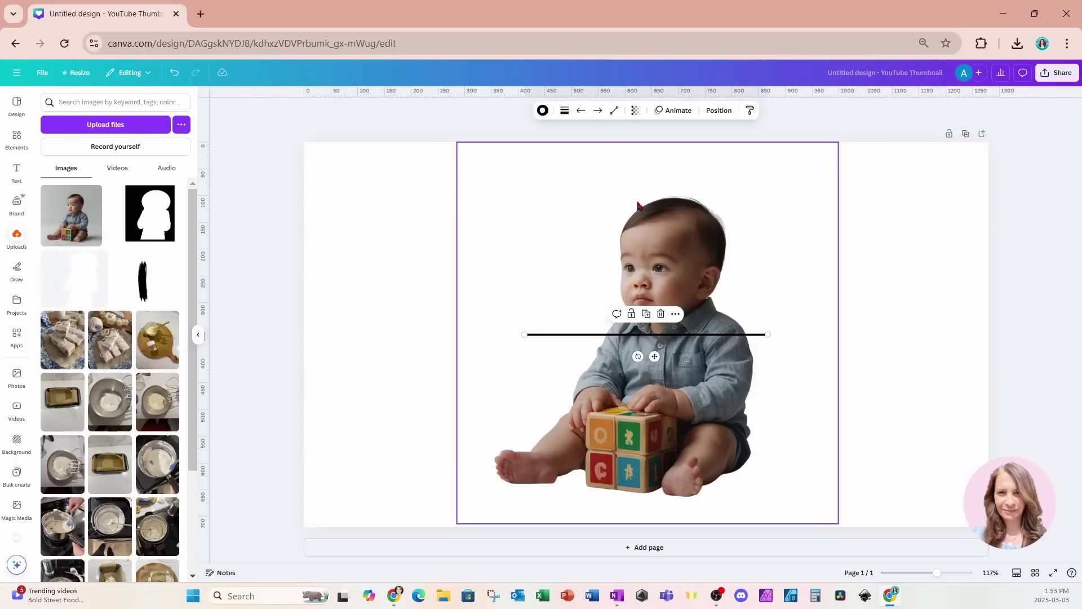
{"action": "left_click", "coordinate": [616, 111]}
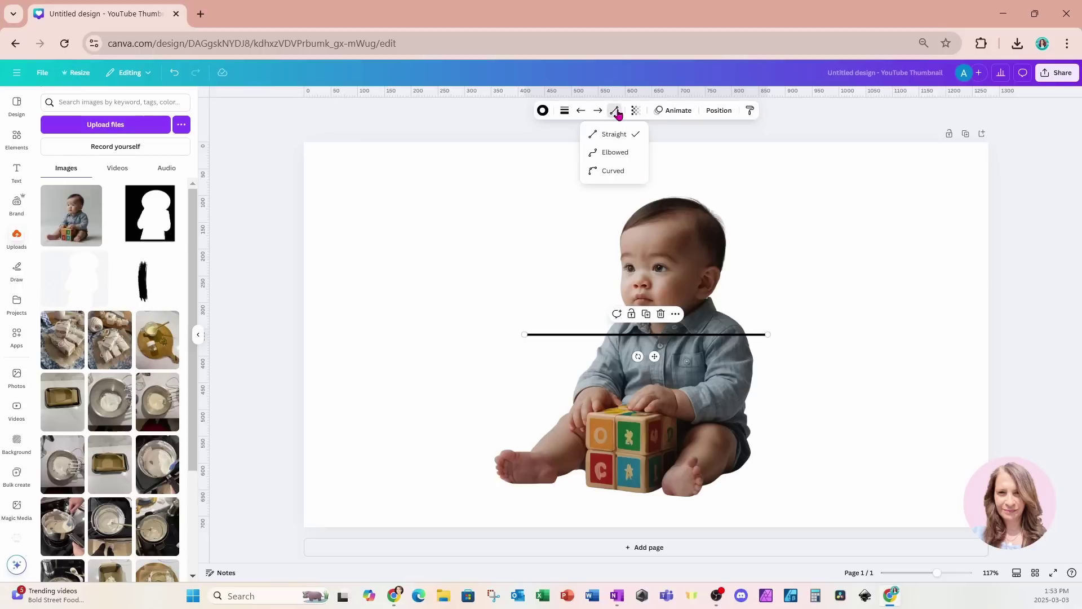
{"action": "left_click", "coordinate": [618, 172]}
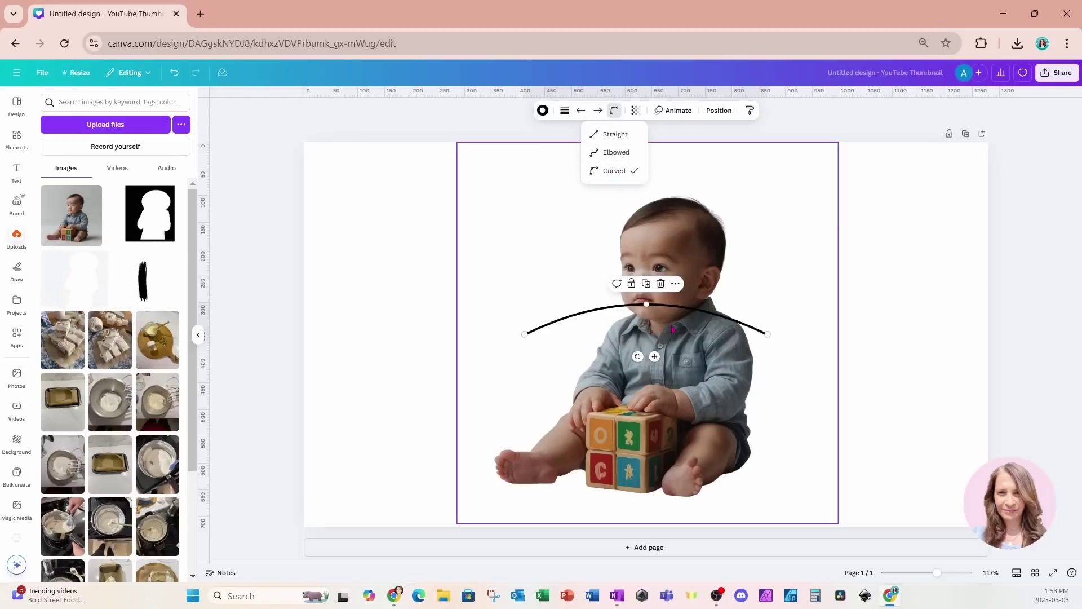
{"action": "left_click_drag", "start_coordinate": [526, 333], "coordinate": [623, 230]}
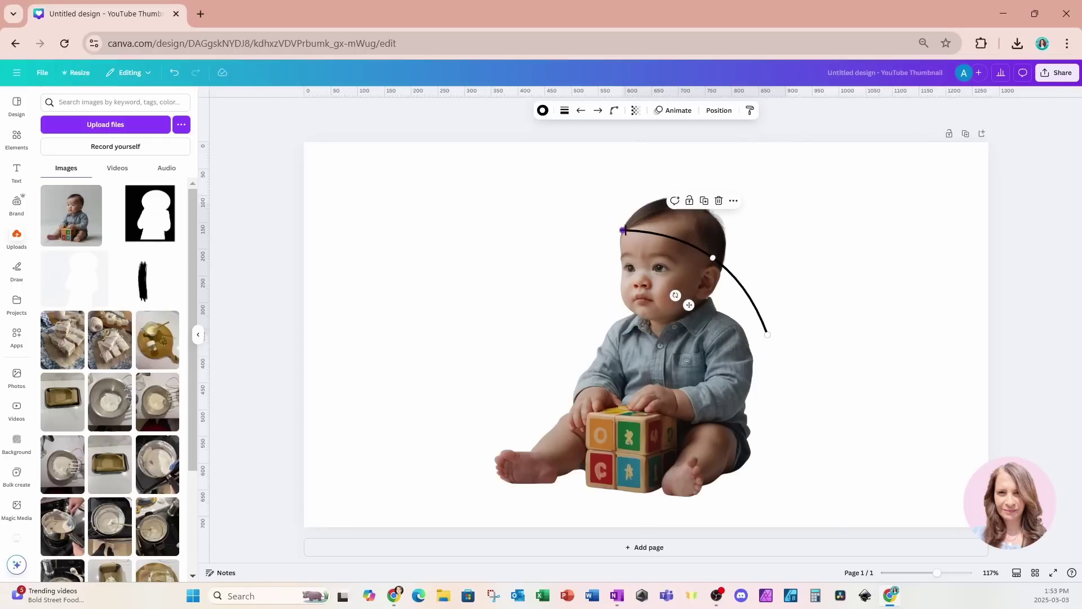
{"action": "left_click_drag", "start_coordinate": [769, 334], "coordinate": [700, 280]}
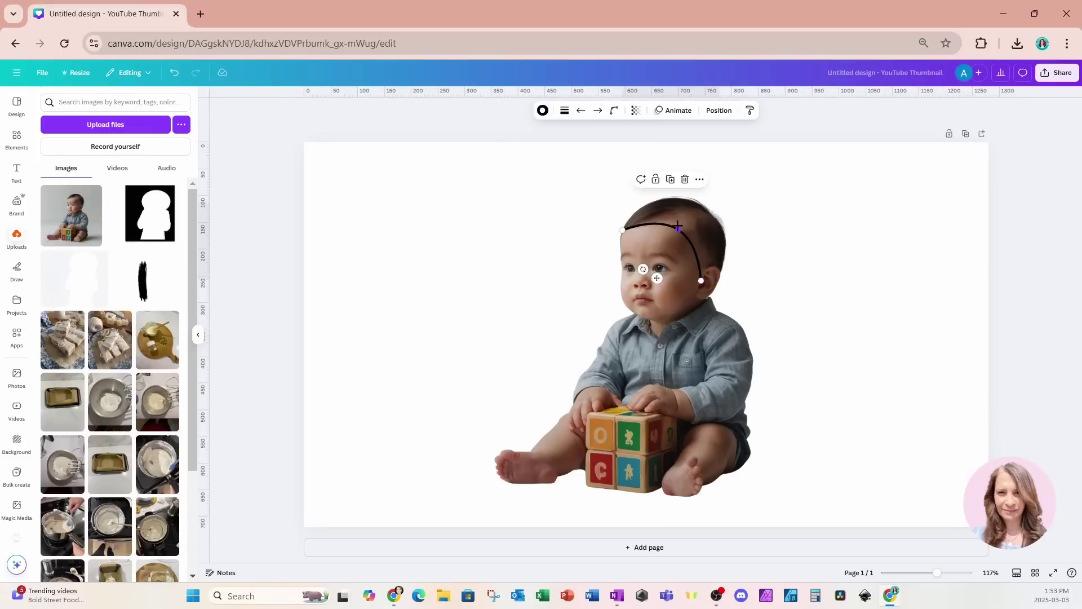
{"action": "left_click_drag", "start_coordinate": [677, 227], "coordinate": [684, 229]}
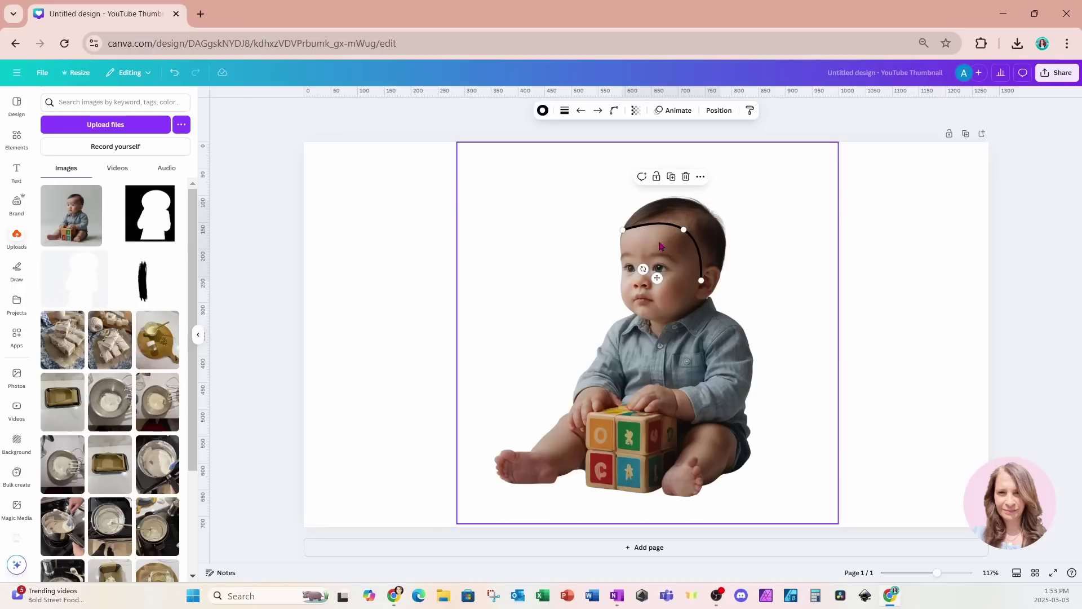
{"action": "left_click_drag", "start_coordinate": [701, 280], "coordinate": [699, 299]}
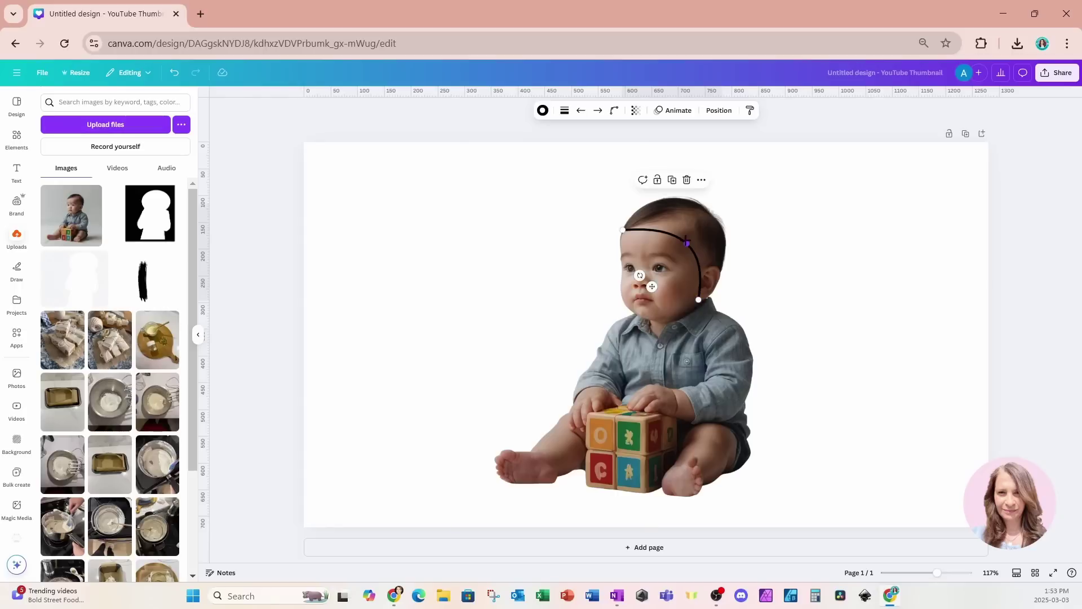
{"action": "left_click_drag", "start_coordinate": [686, 243], "coordinate": [623, 233]}
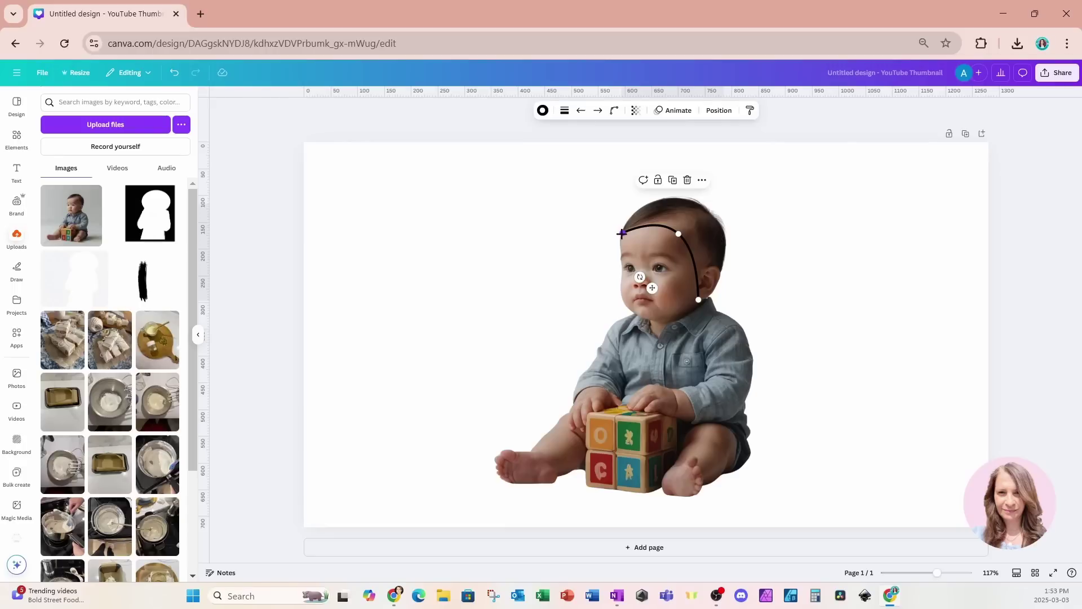
Add a short straight line across the hair from the bend of the hairline curve to the upper back of the head.
{"action": "key", "text": "l"}
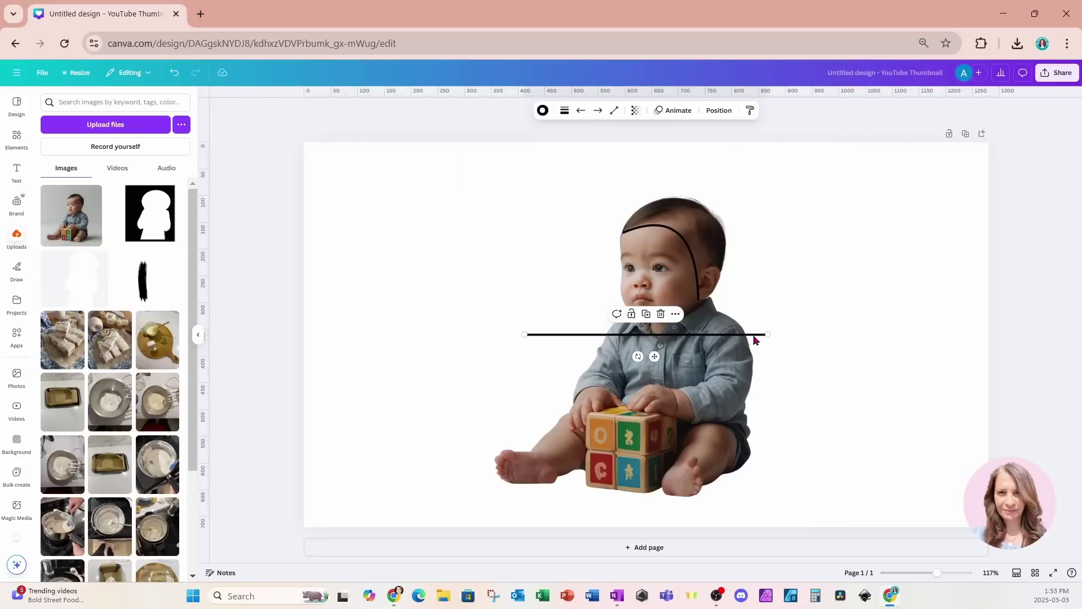
{"action": "left_click_drag", "start_coordinate": [654, 356], "coordinate": [803, 255]}
{"action": "left_click_drag", "start_coordinate": [915, 231], "coordinate": [708, 213]}
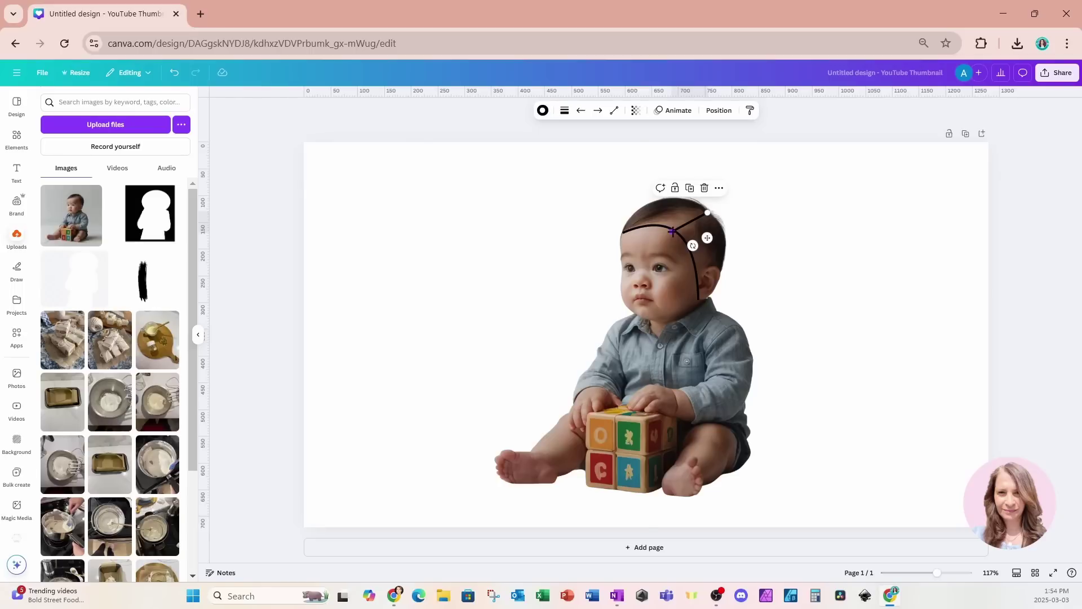
{"action": "left_click_drag", "start_coordinate": [673, 231], "coordinate": [673, 229]}
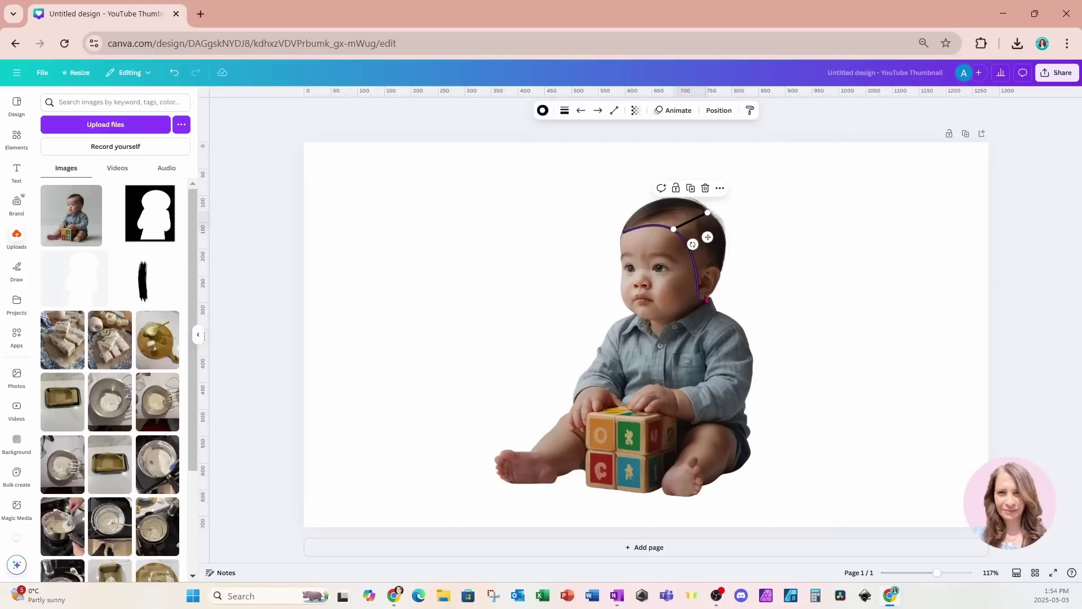
Extend the hairline curve's ends down to the shirt collar and out to the edge of the forehead.
{"action": "left_click", "coordinate": [703, 300]}
{"action": "left_click_drag", "start_coordinate": [699, 299], "coordinate": [696, 308]}
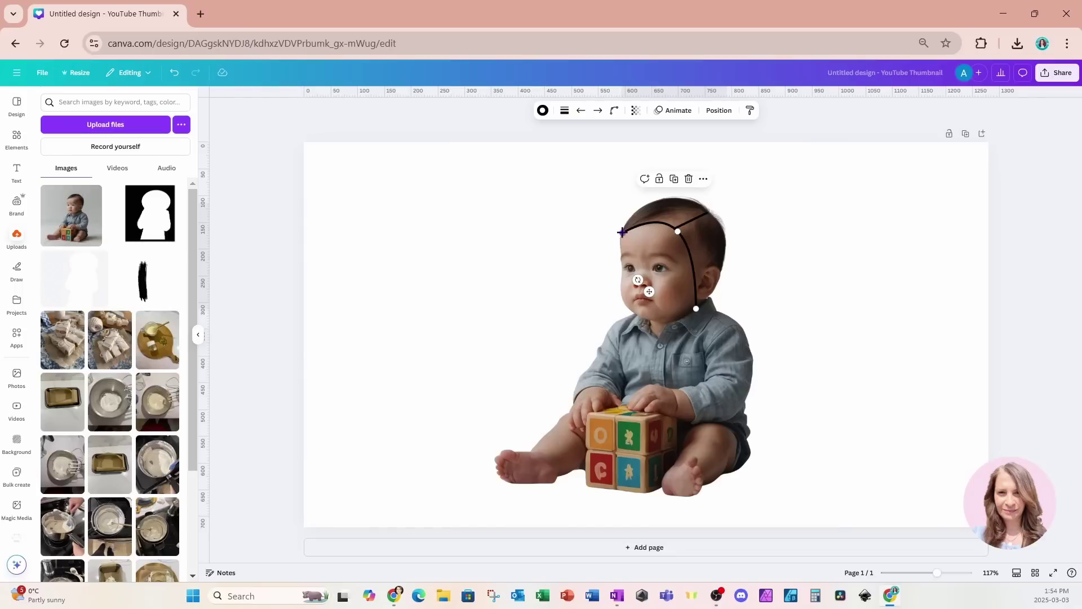
{"action": "left_click_drag", "start_coordinate": [621, 232], "coordinate": [619, 234]}
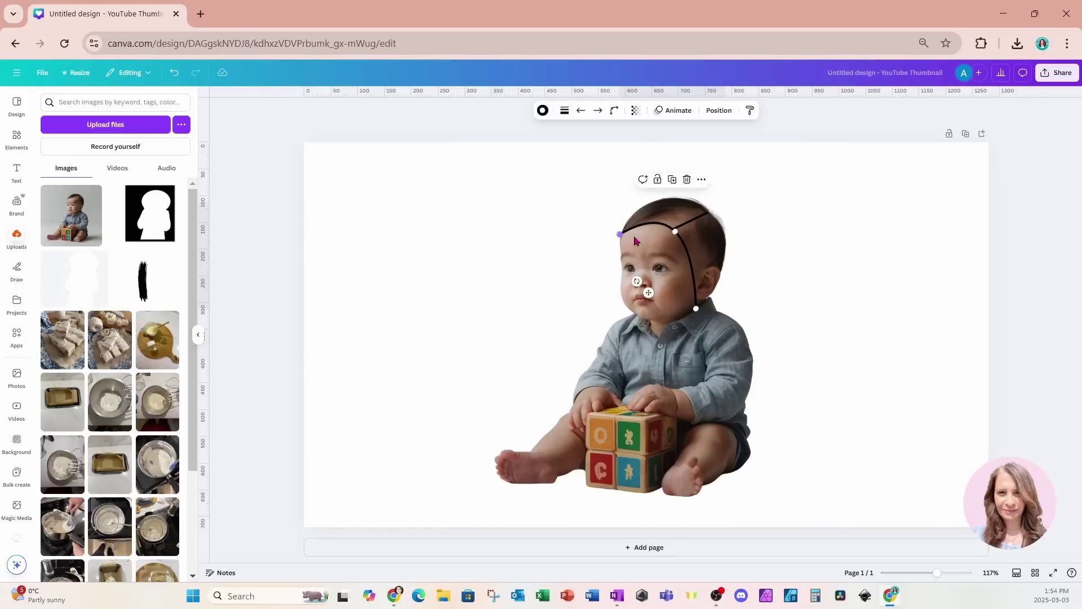
Add a curved line along the shirt collar from below the ear to the front centre of the neckline.
{"action": "key", "text": "l"}
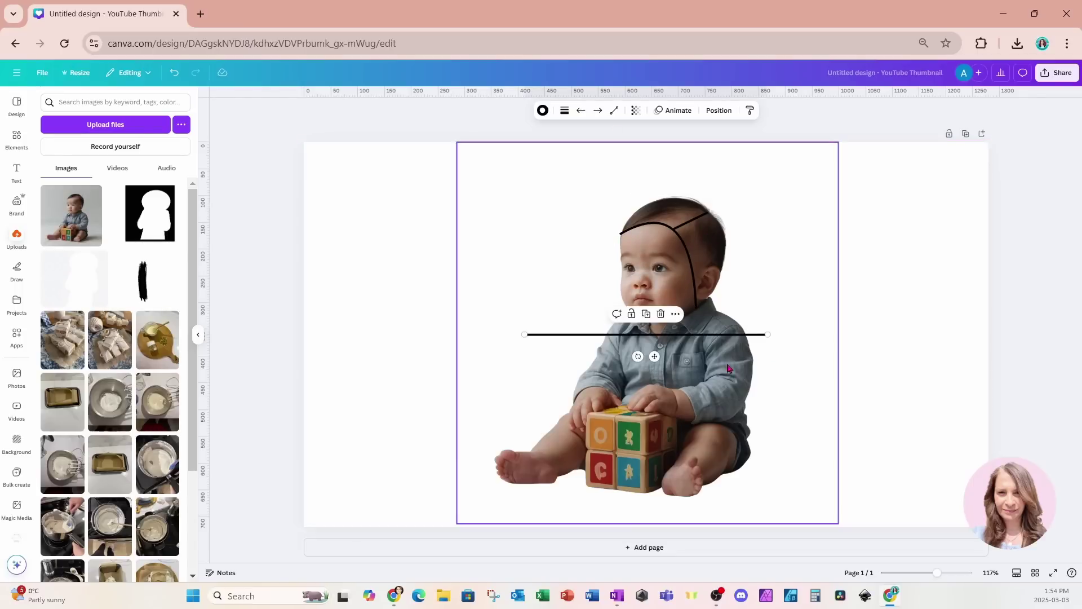
{"action": "left_click_drag", "start_coordinate": [769, 334], "coordinate": [709, 298]}
{"action": "left_click", "coordinate": [615, 110]}
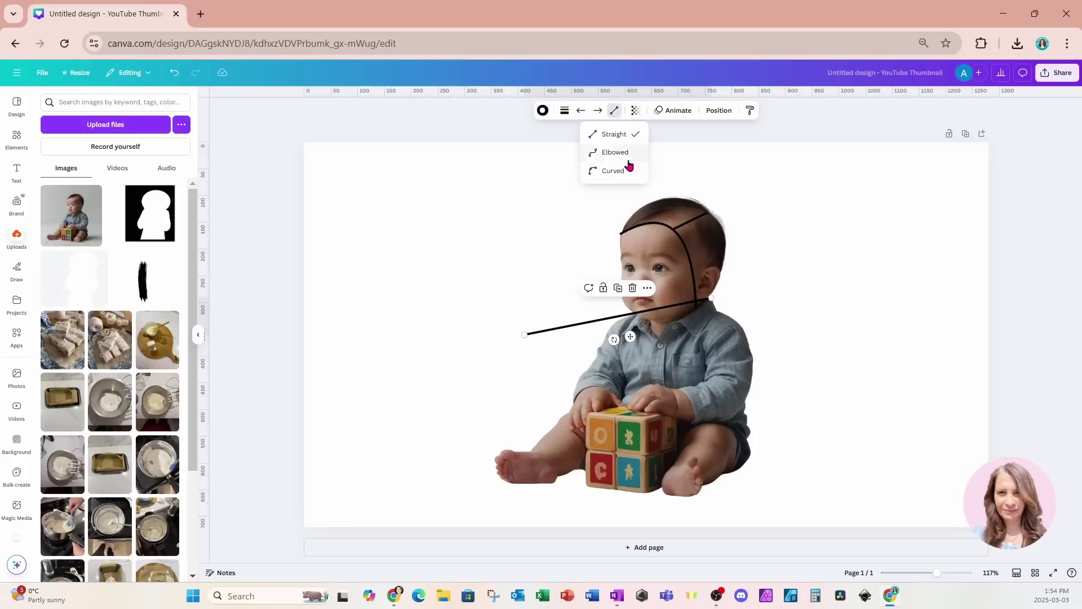
{"action": "left_click", "coordinate": [628, 164]}
{"action": "left_click_drag", "start_coordinate": [617, 315], "coordinate": [667, 320]}
{"action": "left_click_drag", "start_coordinate": [525, 334], "coordinate": [671, 331]}
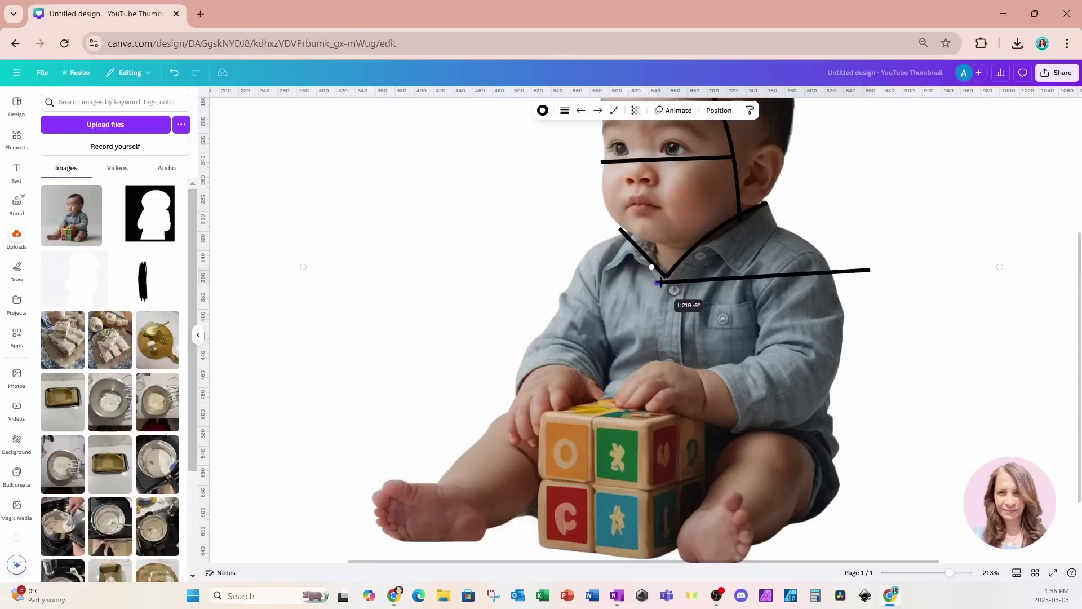
Run the straight line from the neckline down the shirt front, and add a curved line arching over the hand to the blocks.
{"action": "left_click_drag", "start_coordinate": [869, 270], "coordinate": [666, 361]}
{"action": "key", "text": "l"}
{"action": "left_click_drag", "start_coordinate": [427, 270], "coordinate": [612, 398]}
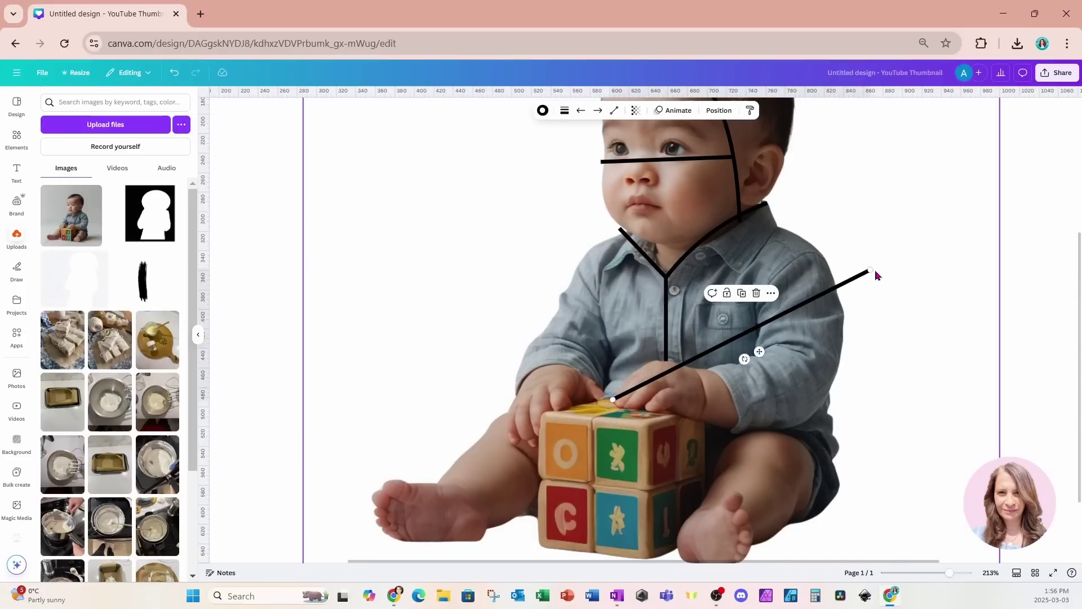
{"action": "left_click_drag", "start_coordinate": [870, 270], "coordinate": [693, 362]}
{"action": "left_click", "coordinate": [614, 110]}
{"action": "left_click", "coordinate": [616, 169]}
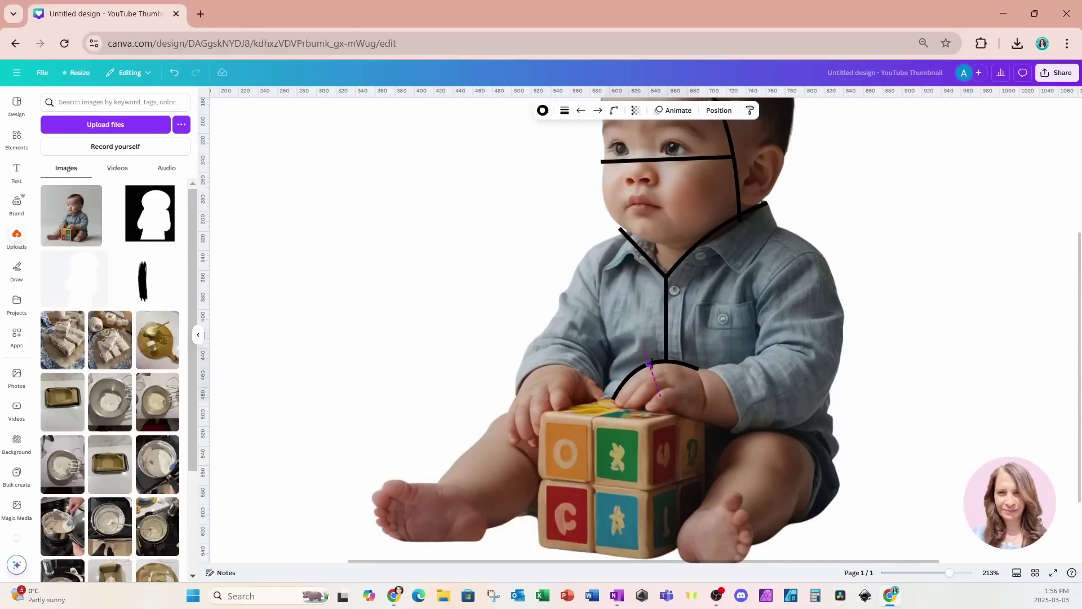
{"action": "left_click_drag", "start_coordinate": [609, 399], "coordinate": [611, 403]}
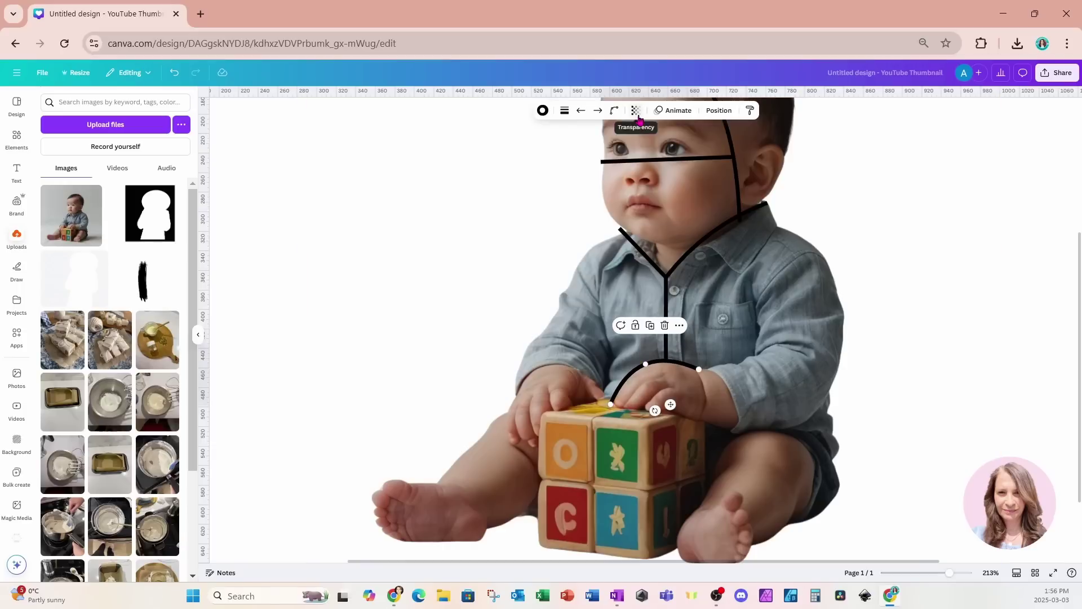
Add a curved line along the inner sleeve from the wrist end of the hand curve up to beside the shirt pocket.
{"action": "key", "text": "l"}
{"action": "left_click_drag", "start_coordinate": [870, 270], "coordinate": [699, 369]}
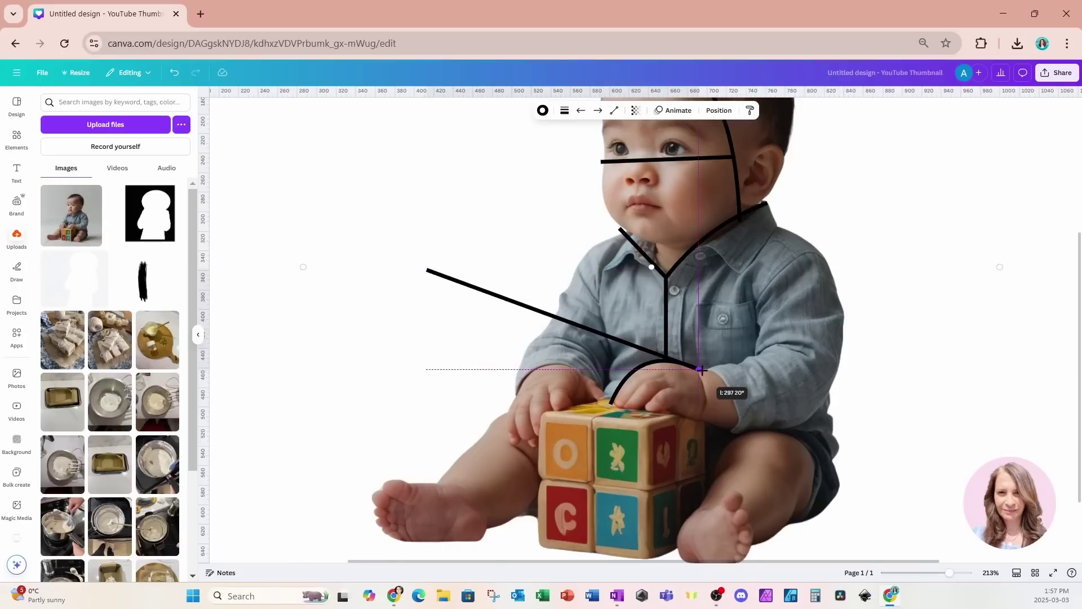
{"action": "left_click_drag", "start_coordinate": [426, 270], "coordinate": [754, 286]}
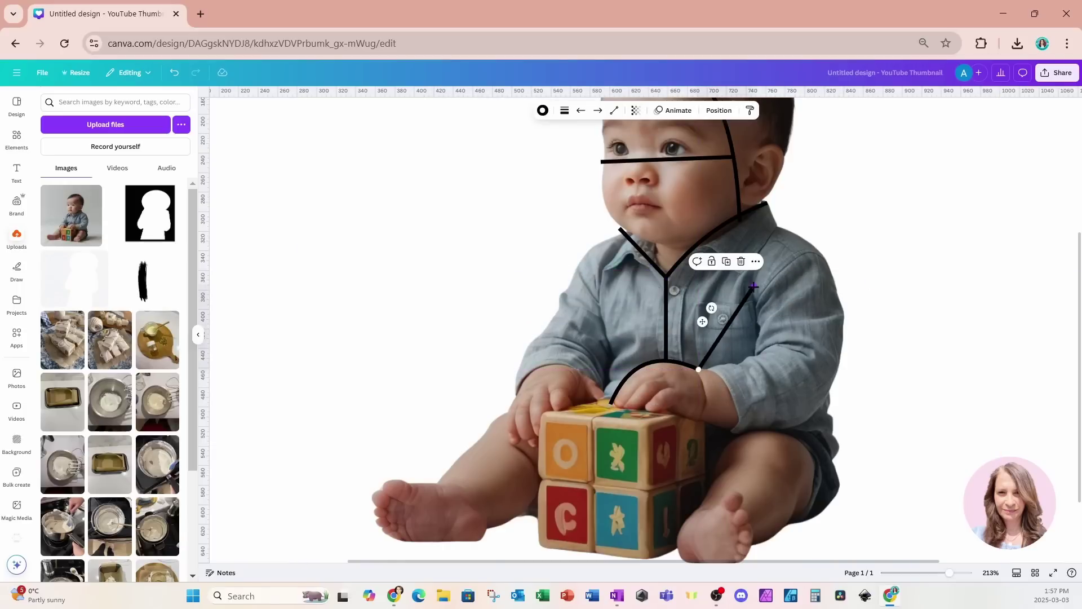
{"action": "left_click", "coordinate": [617, 111]}
{"action": "left_click", "coordinate": [613, 169]}
Add a curved line over the shoulder from the top of the inner sleeve curve to the outer edge of the sleeve.
{"action": "key", "text": "l"}
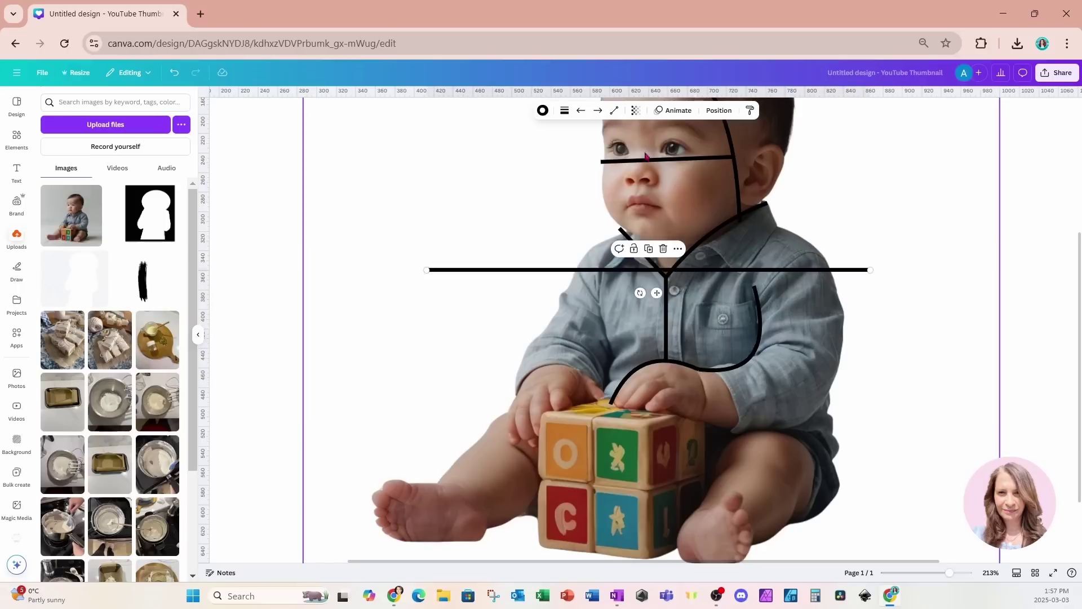
{"action": "left_click_drag", "start_coordinate": [871, 270], "coordinate": [832, 259]}
{"action": "left_click_drag", "start_coordinate": [485, 278], "coordinate": [750, 286]}
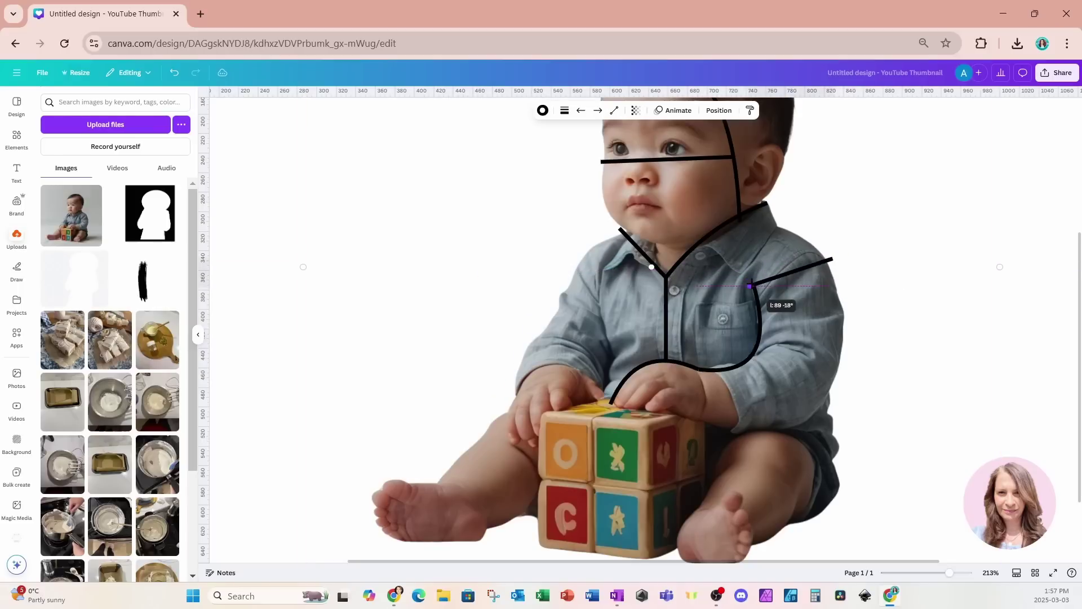
{"action": "left_click", "coordinate": [614, 111]}
{"action": "left_click", "coordinate": [612, 169]}
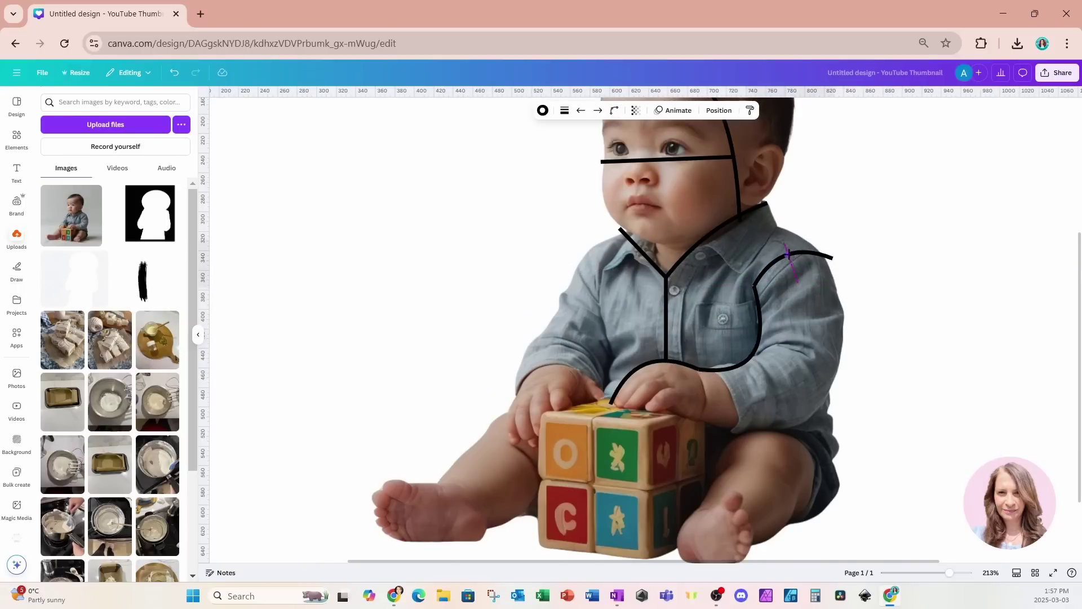
{"action": "left_click", "coordinate": [870, 296]}
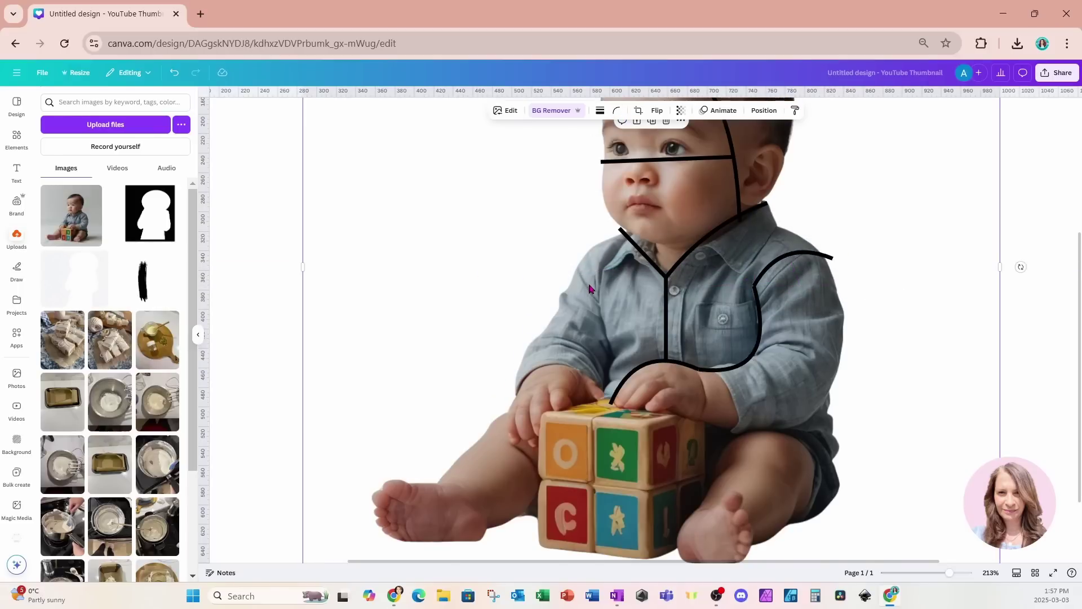
Add a straight line across the lower sleeve from the bend of the inner sleeve curve to the shirt's outer edge.
{"action": "key", "text": "l"}
{"action": "left_click_drag", "start_coordinate": [863, 268], "coordinate": [755, 356]}
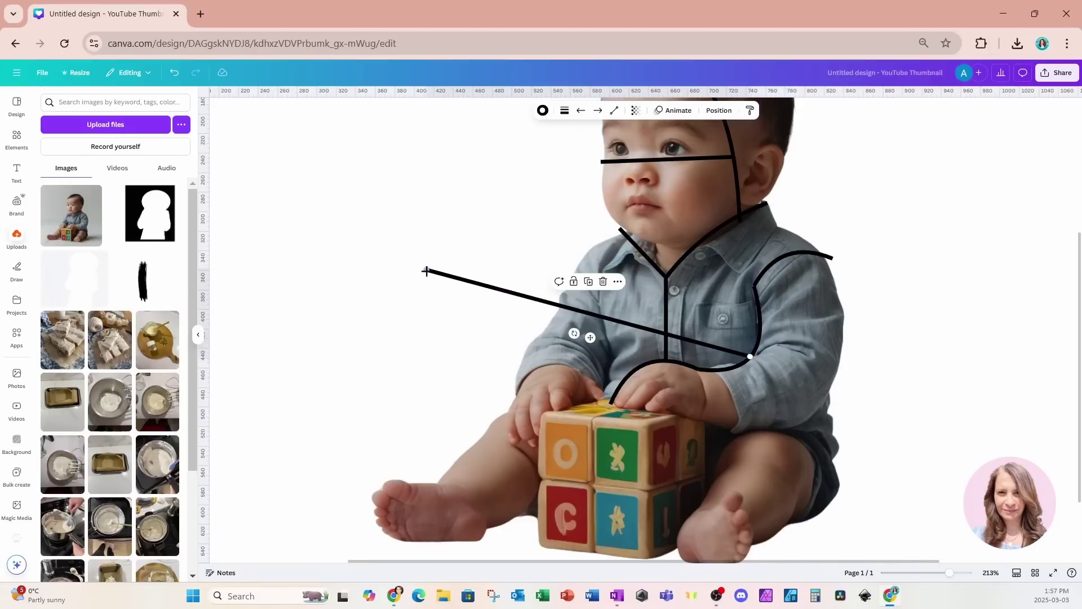
{"action": "left_click_drag", "start_coordinate": [427, 269], "coordinate": [831, 411]}
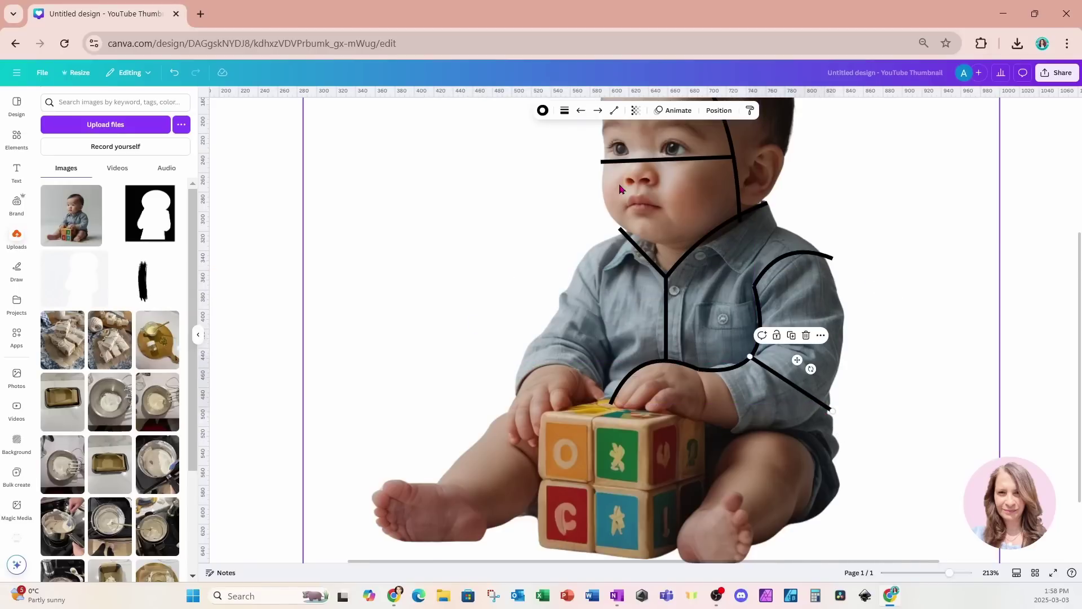
{"action": "key", "text": "ctrl+z"}
{"action": "key", "text": "ctrl+z"}
Add a curved line arching over the bent leg's thigh from beside the blocks to the hem of the shorts.
{"action": "left_click_drag", "start_coordinate": [869, 268], "coordinate": [821, 403]}
{"action": "left_click_drag", "start_coordinate": [427, 269], "coordinate": [704, 483]}
{"action": "left_click", "coordinate": [615, 110]}
{"action": "left_click", "coordinate": [609, 173]}
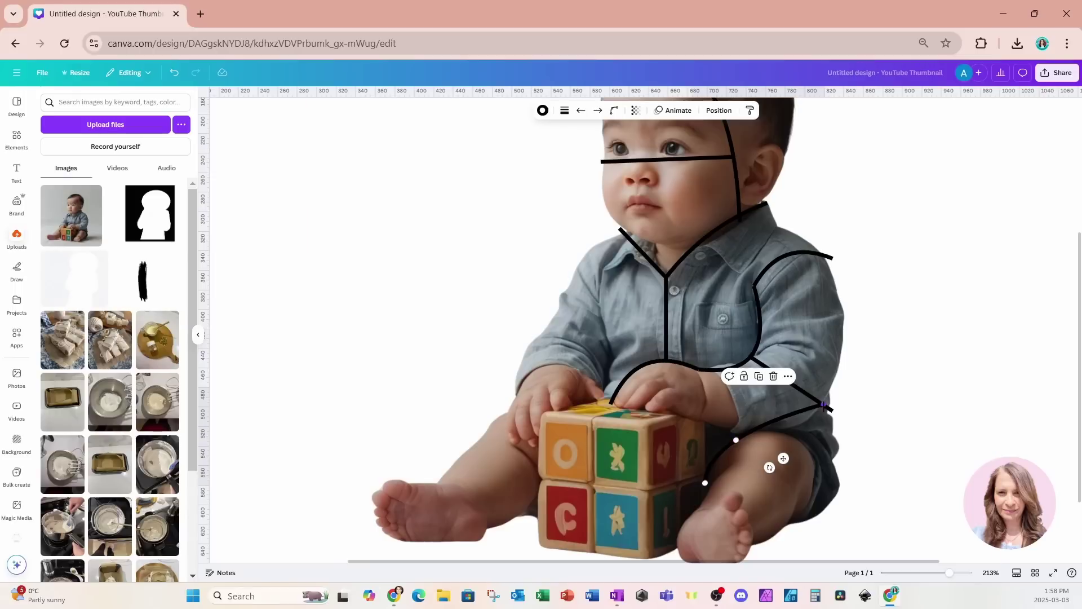
{"action": "left_click_drag", "start_coordinate": [824, 404], "coordinate": [814, 513]}
{"action": "key", "text": "ctrl+z"}
{"action": "key", "text": "ctrl+z"}
{"action": "key", "text": "ctrl+z"}
{"action": "key", "text": "ctrl+z"}
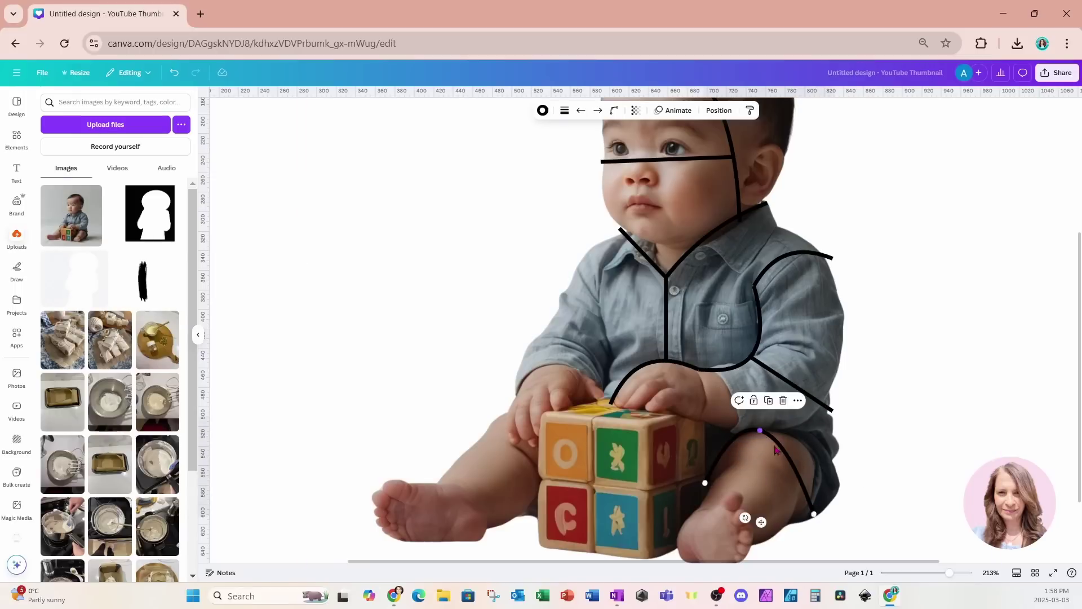
{"action": "key", "text": "ctrl+z"}
{"action": "key", "text": "ctrl+z"}
{"action": "key", "text": "ctrl+z"}
{"action": "key", "text": "ctrl+z"}
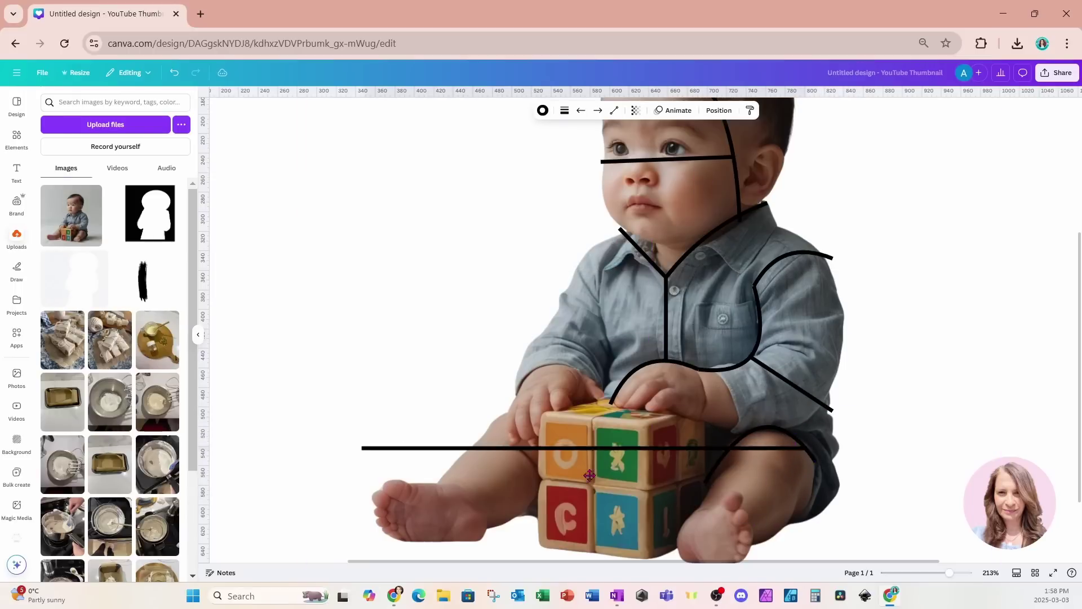
Add a curved line along the hem of the shorts from the end of the thigh curve down to the leg's underside.
{"action": "left_click", "coordinate": [615, 110]}
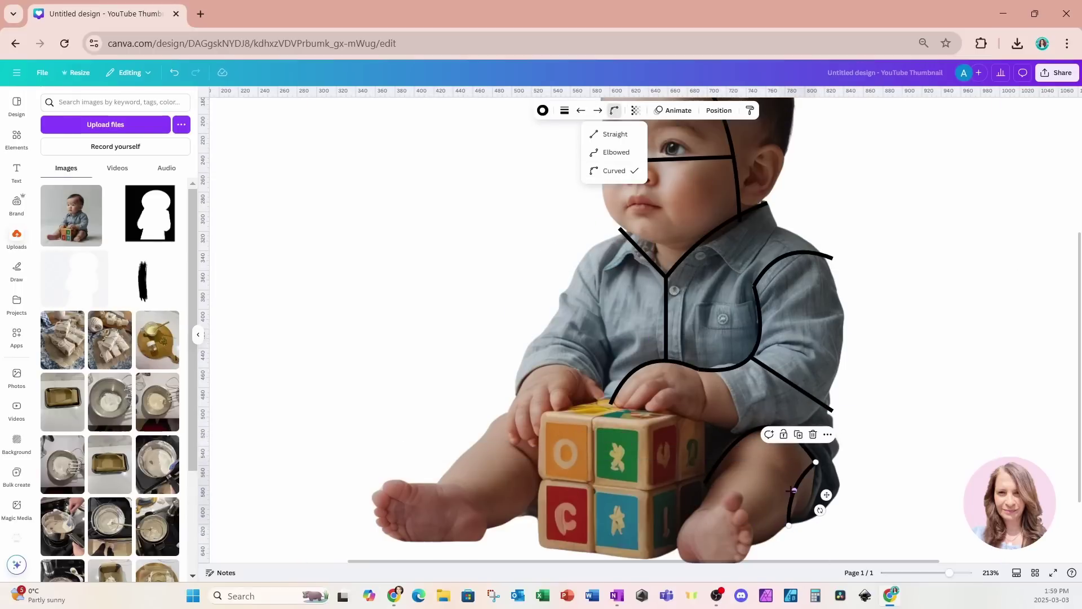
{"action": "key", "text": "ctrl+y"}
{"action": "key", "text": "ctrl+y"}
Add a straight line across the top of the bent leg's ankle, starting beside the blocks.
{"action": "left_click_drag", "start_coordinate": [430, 269], "coordinate": [527, 340]}
{"action": "key", "text": "ctrl+y"}
{"action": "key", "text": "ctrl+y"}
{"action": "key", "text": "ctrl+y"}
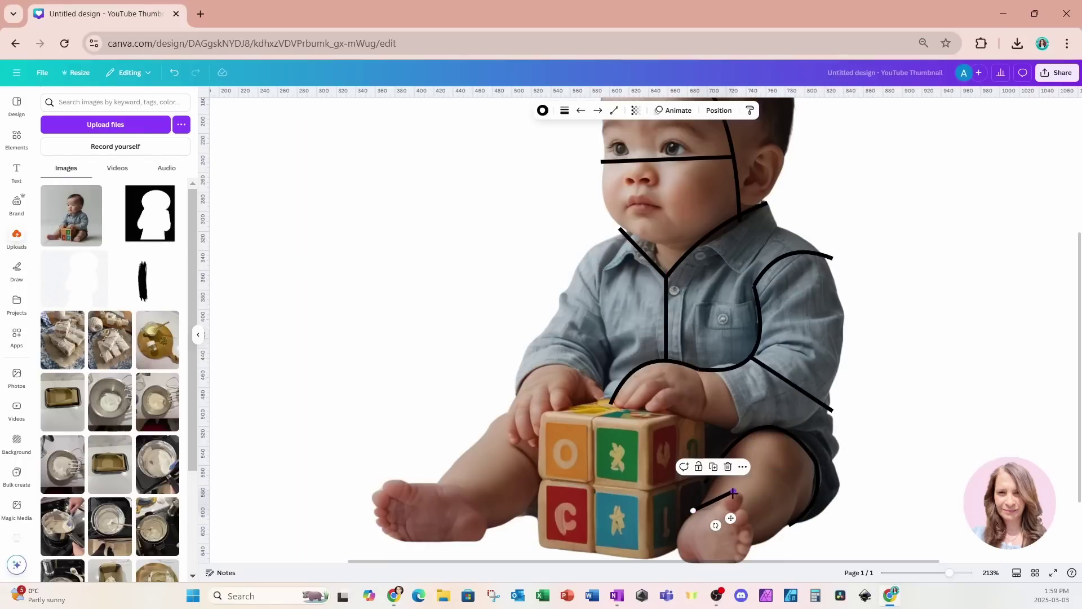
Add a curved line down the outer side of the bent leg's foot, starting at the end of the ankle line.
{"action": "left_click_drag", "start_coordinate": [733, 493], "coordinate": [748, 557]}
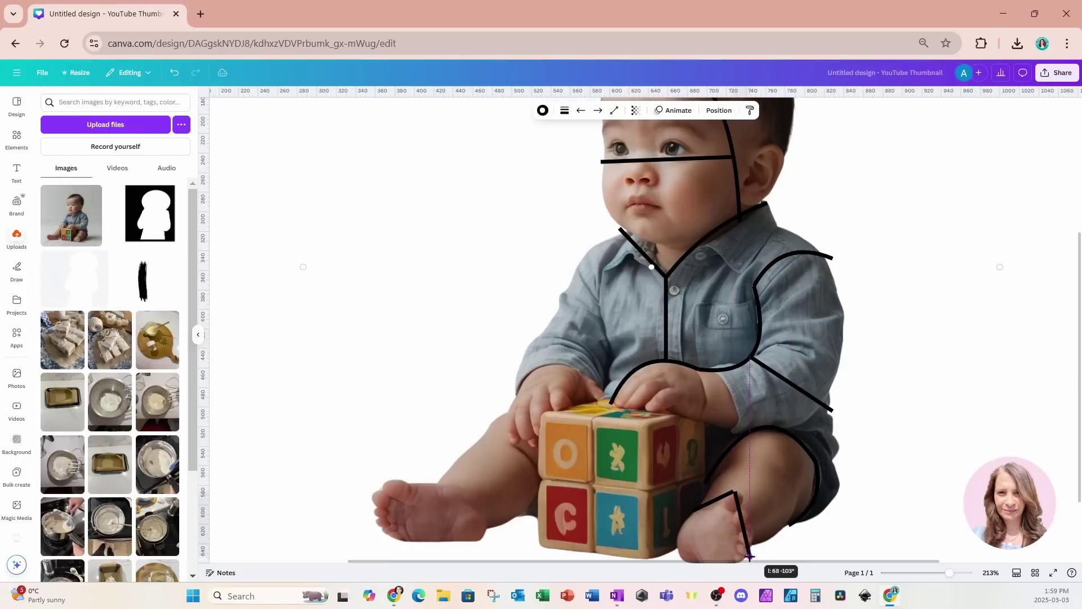
{"action": "scroll", "coordinate": [749, 507], "scroll_direction": "down", "scroll_amount": 2}
{"action": "left_click_drag", "start_coordinate": [757, 454], "coordinate": [734, 422]}
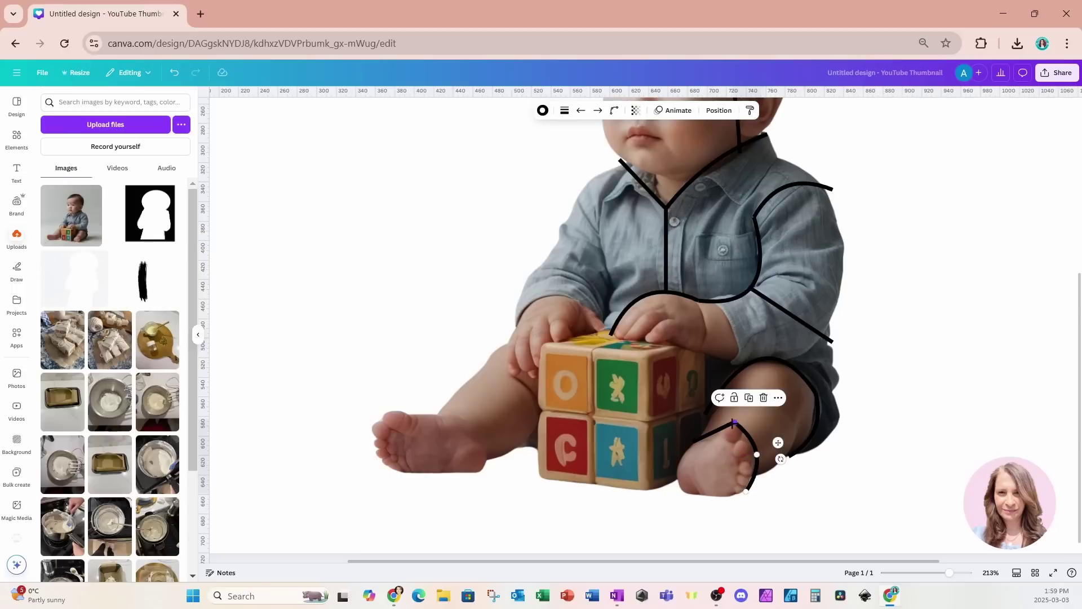
{"action": "left_click", "coordinate": [845, 445]}
{"action": "left_click", "coordinate": [739, 434]}
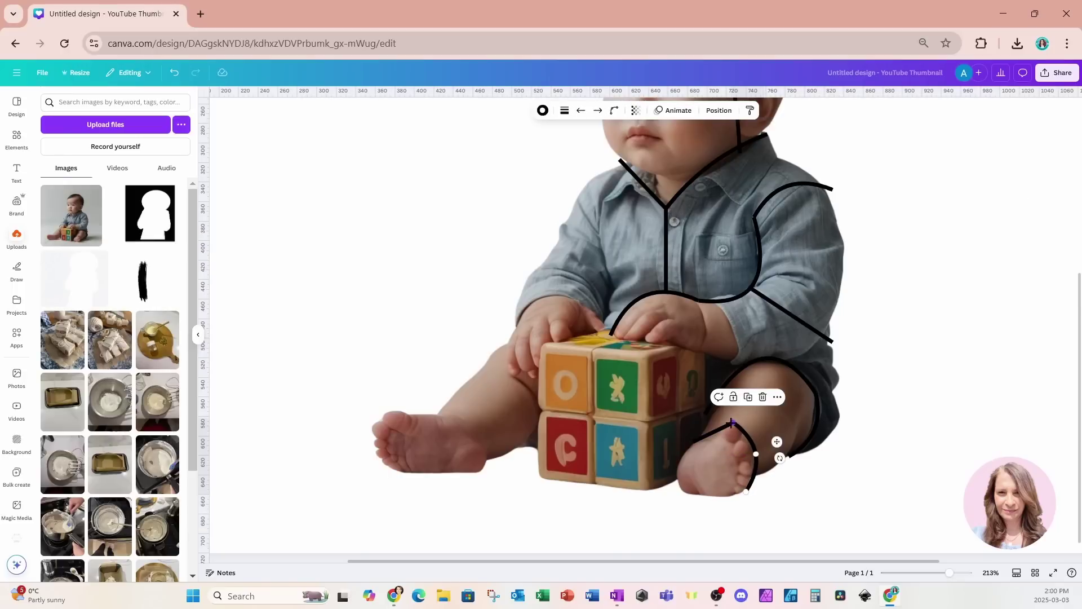
{"action": "left_click", "coordinate": [815, 423]}
Add a vertical straight line along the blocks' edge beside the bent leg, reaching down to the ankle line.
{"action": "key", "text": "l"}
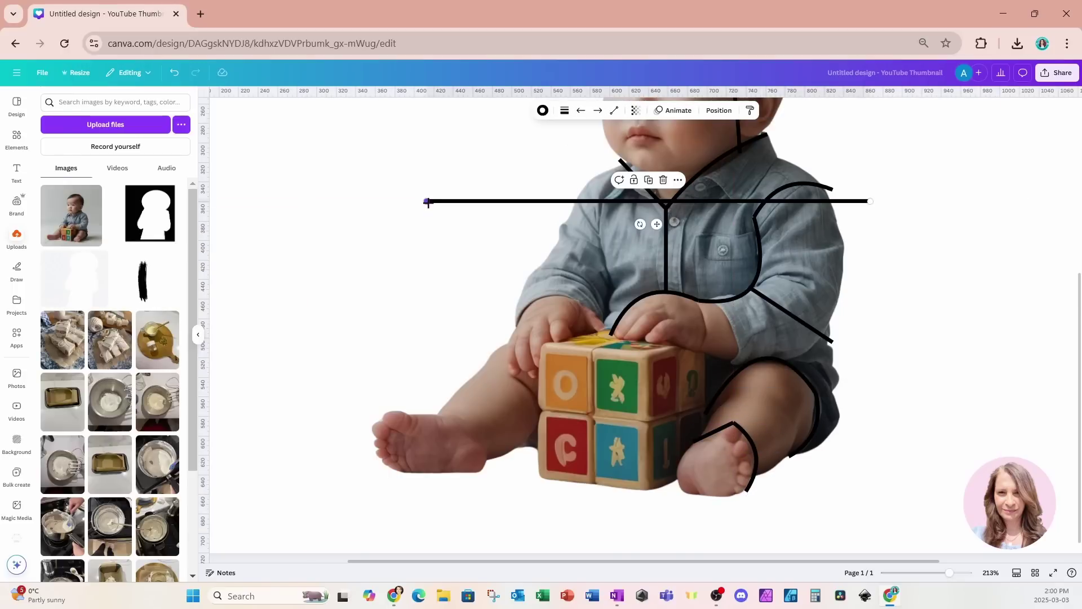
{"action": "left_click_drag", "start_coordinate": [422, 201], "coordinate": [682, 476]}
{"action": "left_click_drag", "start_coordinate": [865, 199], "coordinate": [704, 354]}
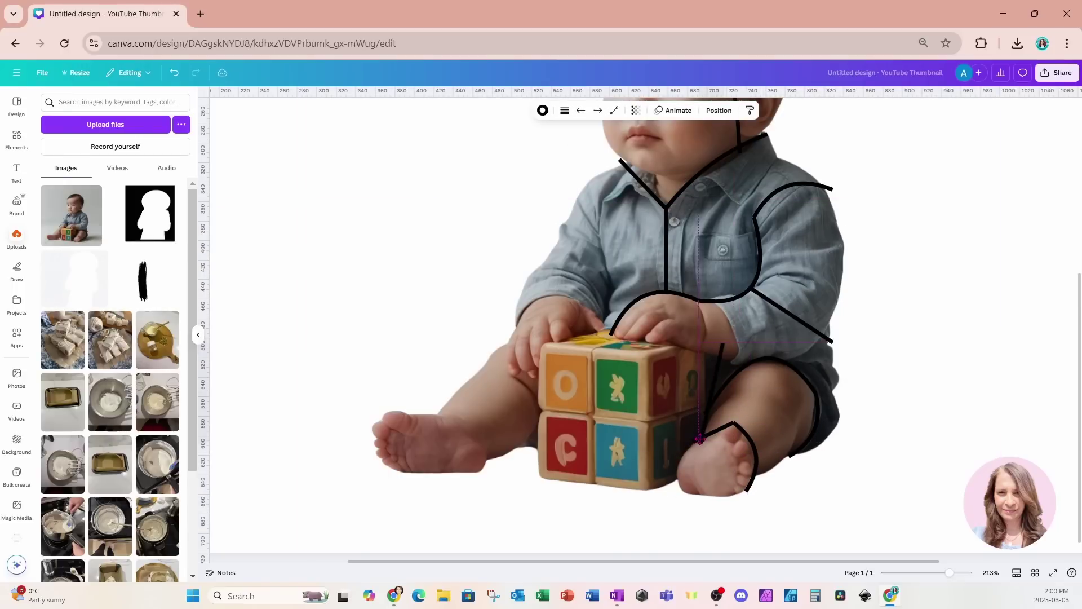
{"action": "left_click_drag", "start_coordinate": [685, 449], "coordinate": [699, 441]}
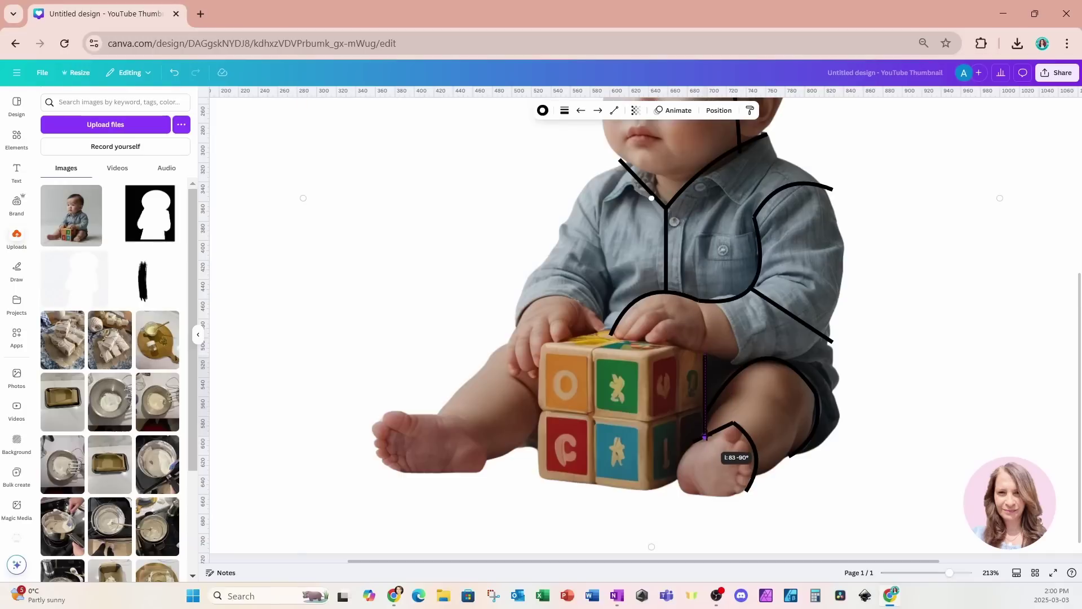
{"action": "left_click", "coordinate": [729, 413]}
Add straight lines along the blocks' front top edge and the start of the top edge of their side face.
{"action": "key", "text": "l"}
{"action": "left_click_drag", "start_coordinate": [655, 225], "coordinate": [775, 372]}
{"action": "left_click_drag", "start_coordinate": [989, 348], "coordinate": [648, 355]}
{"action": "left_click", "coordinate": [637, 372]}
{"action": "key", "text": "l"}
{"action": "left_click_drag", "start_coordinate": [427, 202], "coordinate": [680, 349]}
Add a straight line from the start of the hand curve, sloping down under the forearm to the thigh curve.
{"action": "key", "text": "ctrl+z"}
{"action": "left_click_drag", "start_coordinate": [426, 201], "coordinate": [612, 337]}
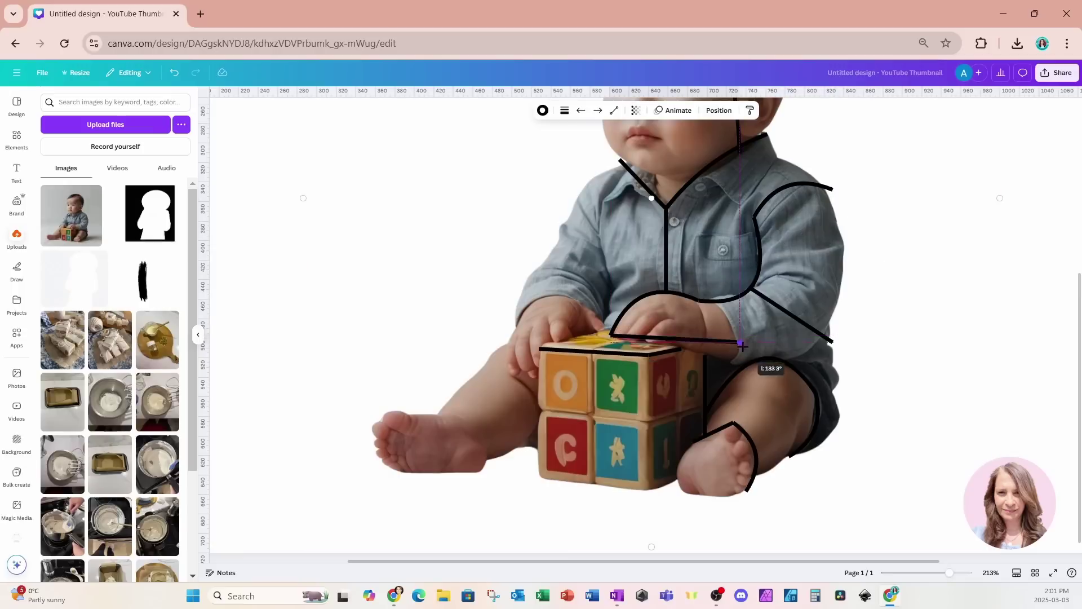
{"action": "key", "text": "Delete"}
{"action": "left_click", "coordinate": [927, 340]}
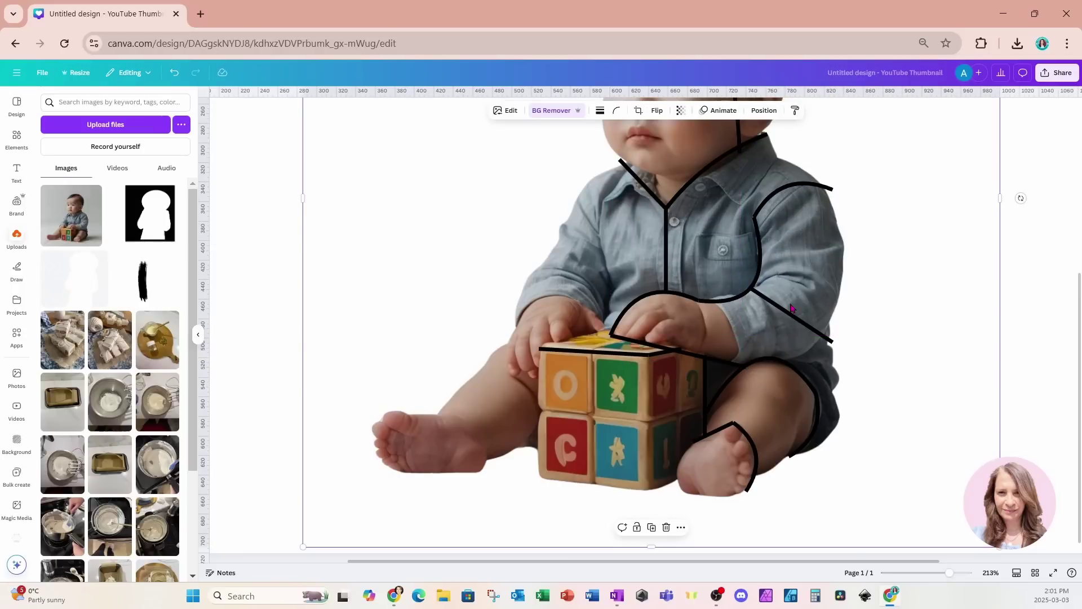
Add straight lines down the blocks' front corner and along the bottom of their side face to the foot.
{"action": "key", "text": "l"}
{"action": "left_click_drag", "start_coordinate": [426, 201], "coordinate": [644, 355]}
{"action": "left_click_drag", "start_coordinate": [868, 201], "coordinate": [681, 483]}
{"action": "left_click", "coordinate": [814, 495]}
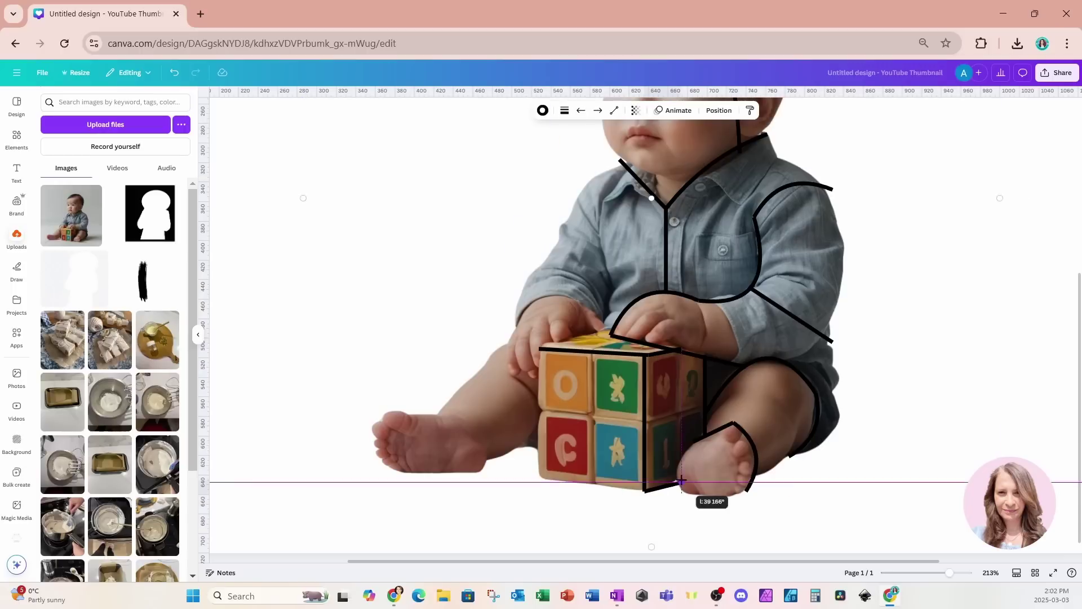
{"action": "left_click", "coordinate": [853, 498]}
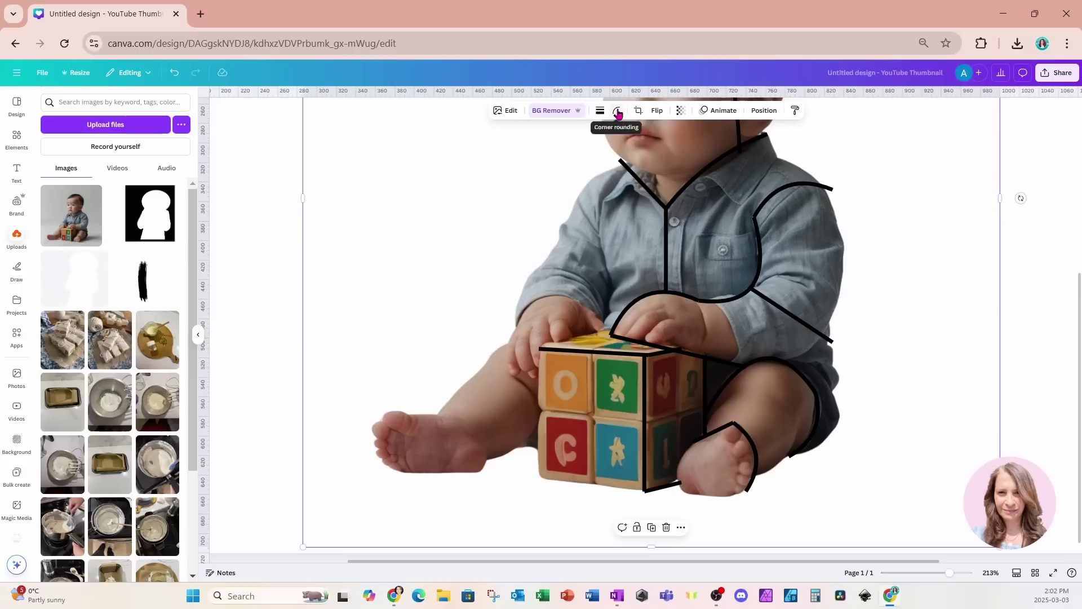
Add a curved line around the inner side of the foot from the ankle line to the blocks' bottom edge line.
{"action": "key", "text": "l"}
{"action": "left_click_drag", "start_coordinate": [866, 201], "coordinate": [703, 448]}
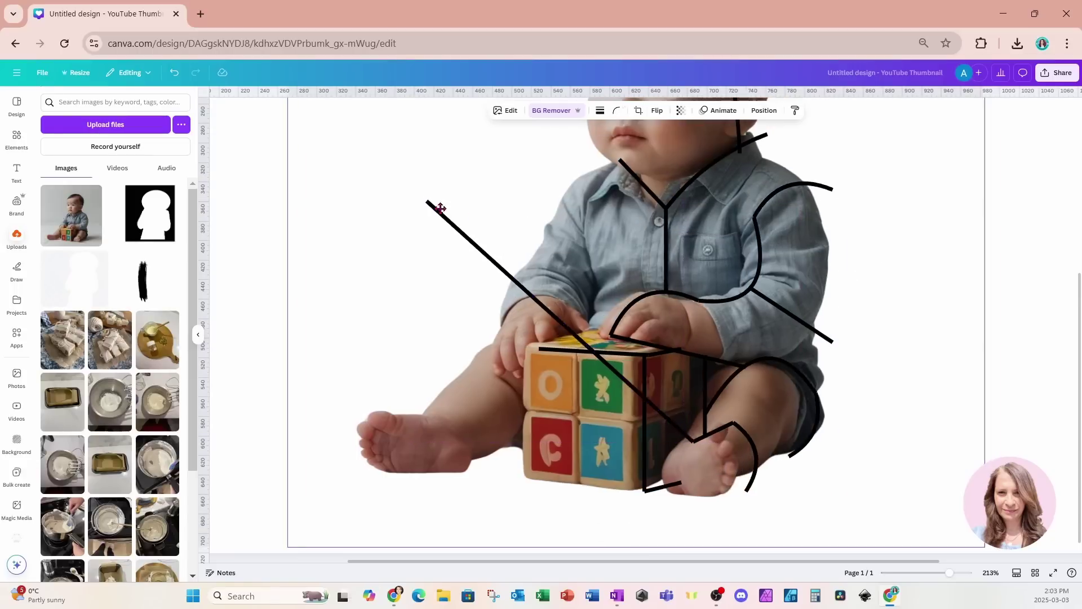
{"action": "left_click_drag", "start_coordinate": [431, 208], "coordinate": [680, 483]}
{"action": "left_click", "coordinate": [614, 109]}
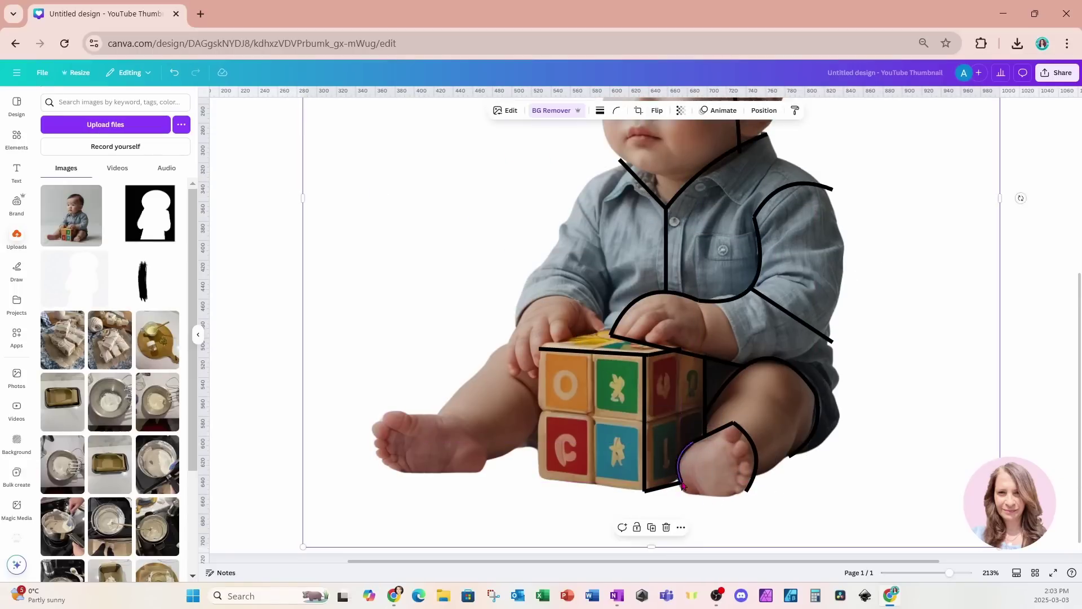
{"action": "left_click", "coordinate": [803, 495]}
Add a straight line across the other sleeve from its outer edge to the vertical line down the shirt front.
{"action": "key", "text": "l"}
{"action": "left_click_drag", "start_coordinate": [430, 198], "coordinate": [540, 261]}
{"action": "left_click_drag", "start_coordinate": [866, 198], "coordinate": [665, 263]}
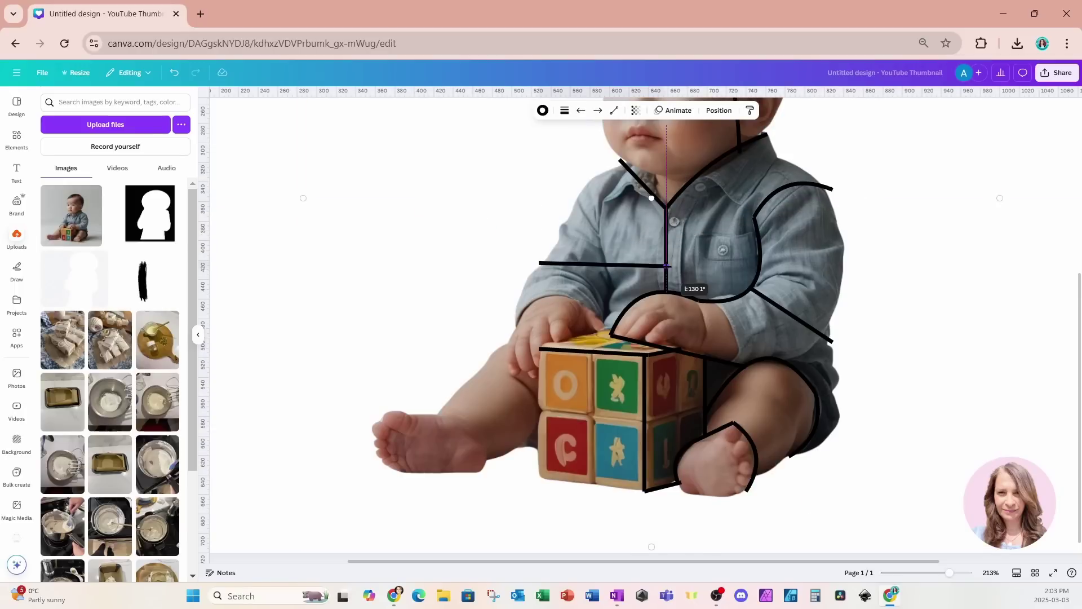
{"action": "left_click", "coordinate": [914, 294]}
Add a curved line over the blocks' back top edge from their outer front corner to the start of the hand curve.
{"action": "key", "text": "l"}
{"action": "left_click_drag", "start_coordinate": [865, 198], "coordinate": [614, 337]}
{"action": "left_click_drag", "start_coordinate": [431, 199], "coordinate": [542, 338]}
{"action": "left_click_drag", "start_coordinate": [544, 348], "coordinate": [540, 348]}
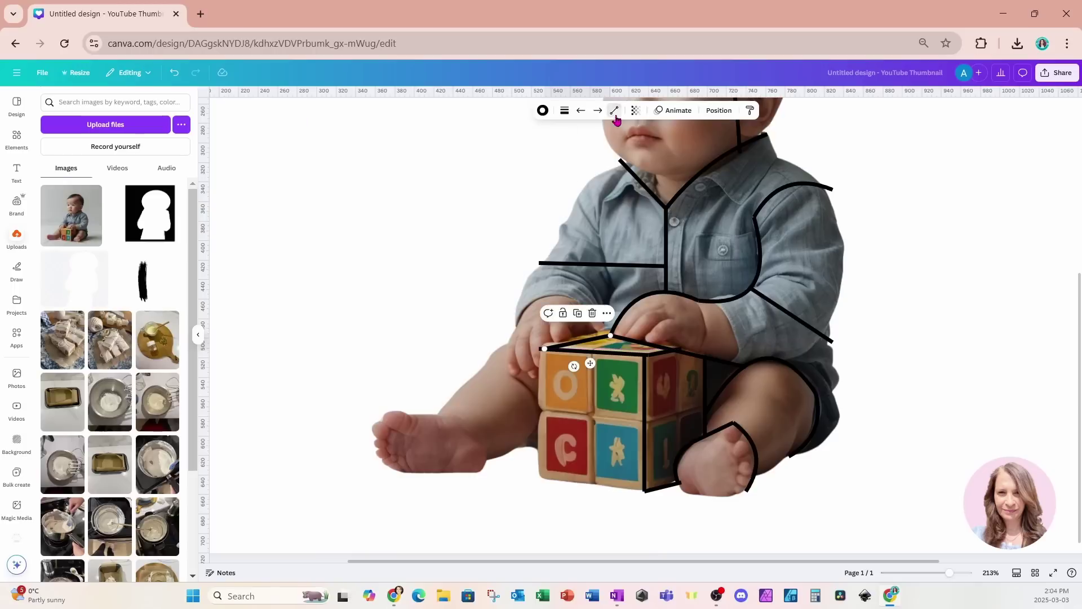
{"action": "left_click", "coordinate": [614, 110]}
{"action": "left_click", "coordinate": [613, 172]}
{"action": "left_click", "coordinate": [947, 249]}
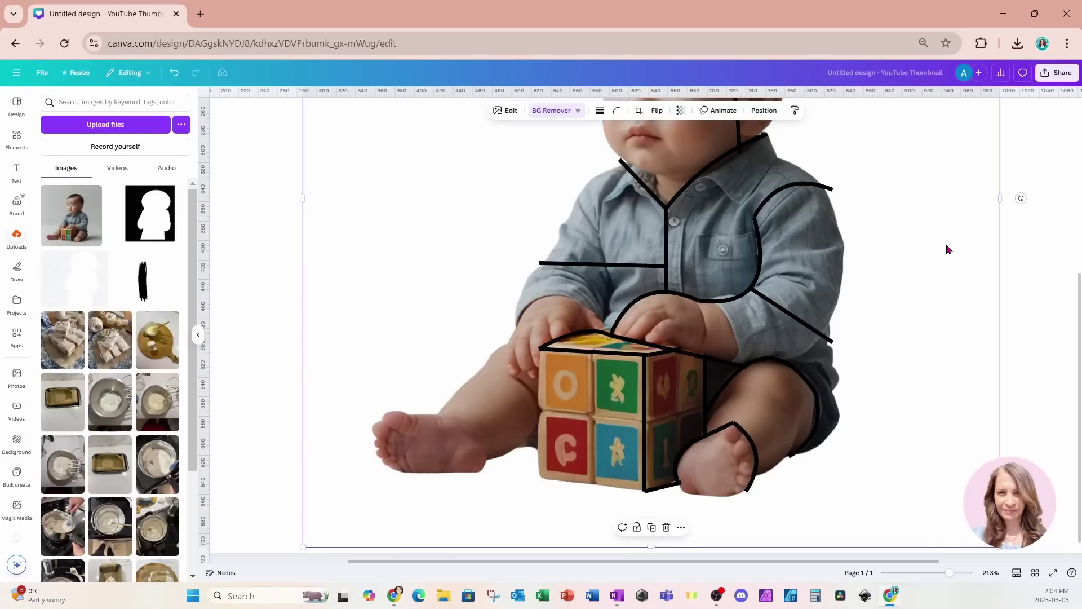
Add a curved line around the outside of the other hand, ending at the side of the blocks.
{"action": "key", "text": "l"}
{"action": "left_click_drag", "start_coordinate": [432, 201], "coordinate": [510, 328]}
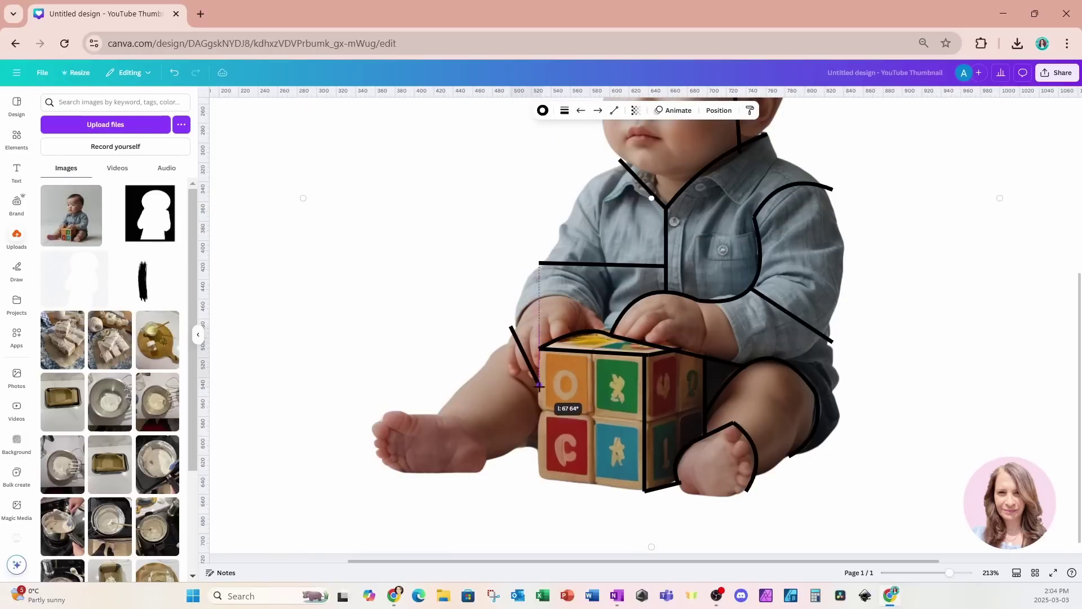
{"action": "left_click", "coordinate": [615, 110]}
{"action": "left_click", "coordinate": [614, 172]}
Add a vertical straight line down the blocks' outer front edge beside the outstretched leg.
{"action": "key", "text": "l"}
{"action": "left_click_drag", "start_coordinate": [476, 205], "coordinate": [587, 353]}
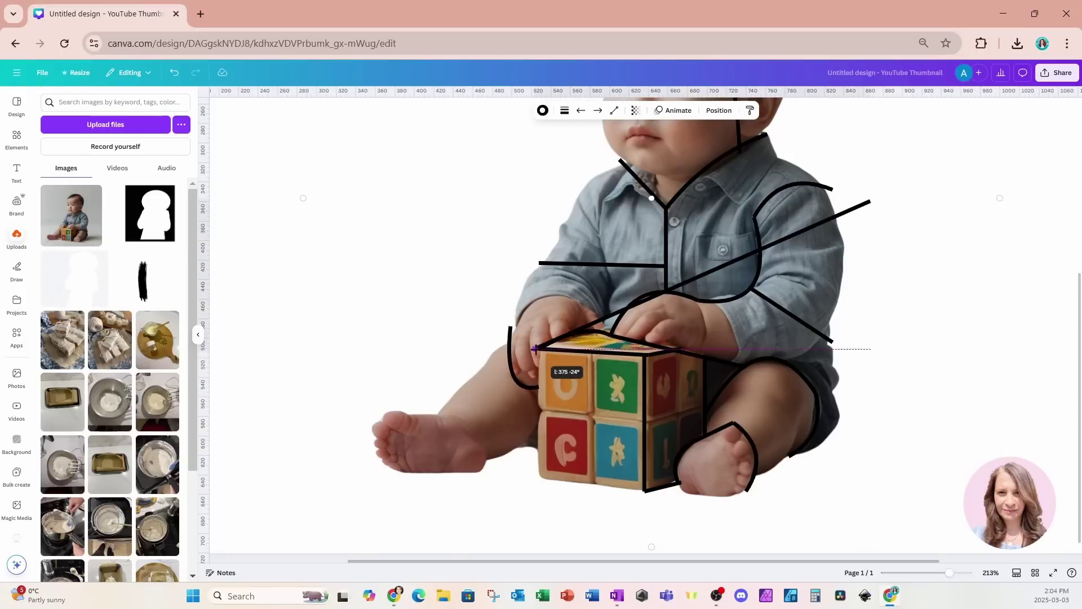
{"action": "left_click_drag", "start_coordinate": [982, 349], "coordinate": [538, 482]}
{"action": "left_click", "coordinate": [866, 356]}
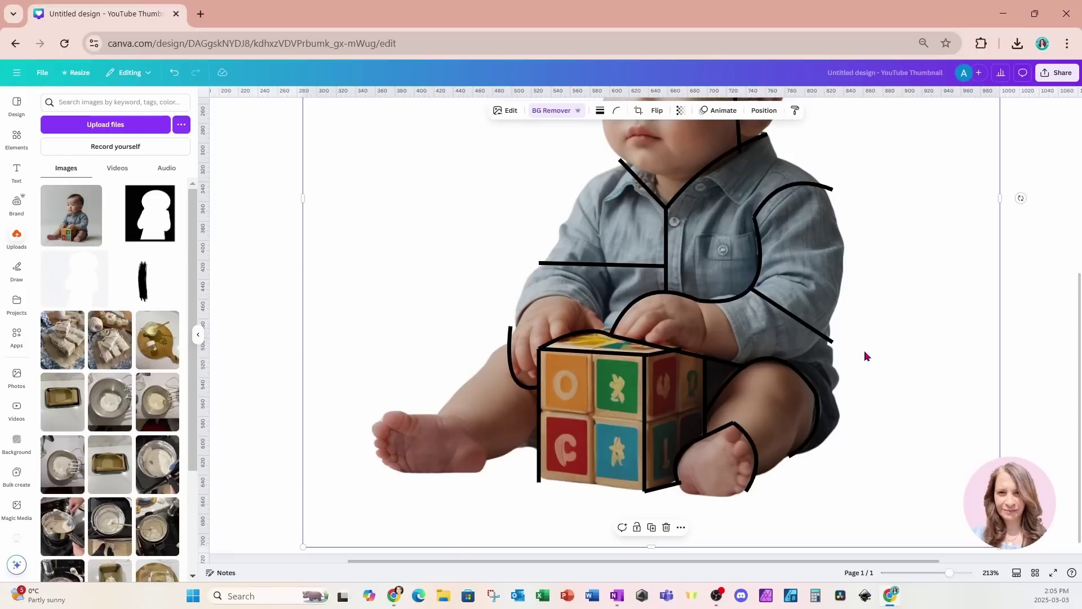
Add a curved line across the ankle of the outstretched leg.
{"action": "key", "text": "l"}
{"action": "left_click_drag", "start_coordinate": [648, 200], "coordinate": [649, 415]}
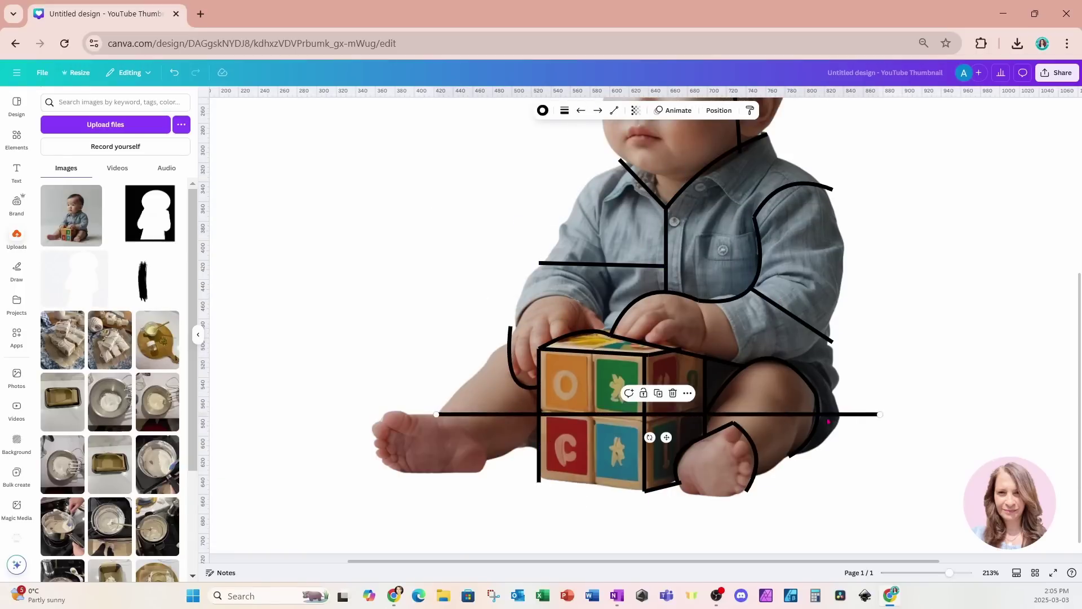
{"action": "left_click_drag", "start_coordinate": [868, 415], "coordinate": [491, 461]}
{"action": "left_click", "coordinate": [614, 110]}
{"action": "left_click", "coordinate": [620, 172]}
{"action": "left_click", "coordinate": [531, 522]}
{"action": "left_click", "coordinate": [921, 328]}
{"action": "left_click", "coordinate": [732, 428]}
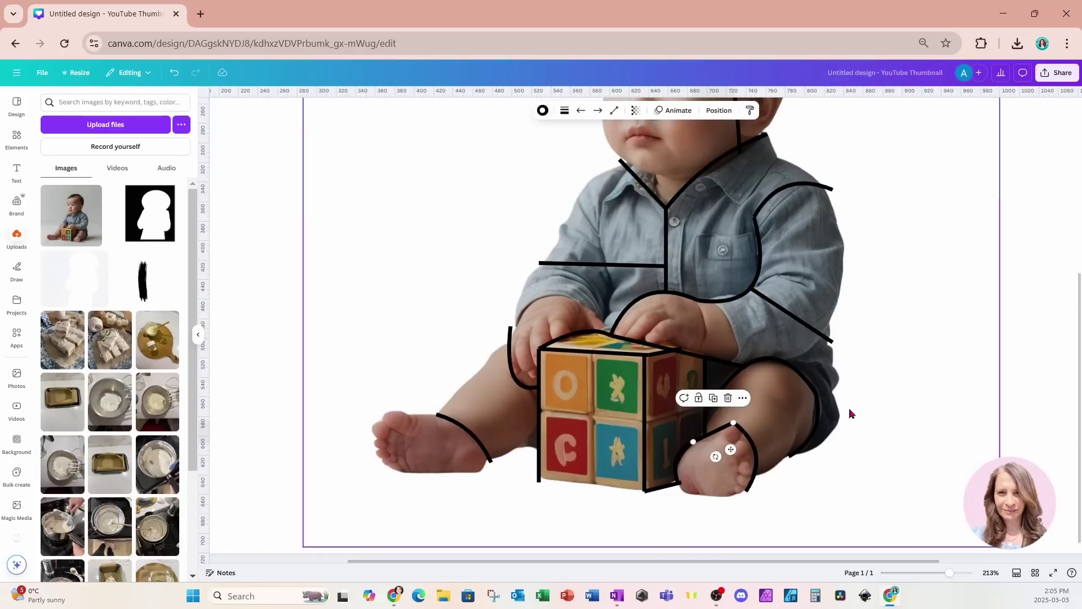
{"action": "left_click", "coordinate": [889, 410]}
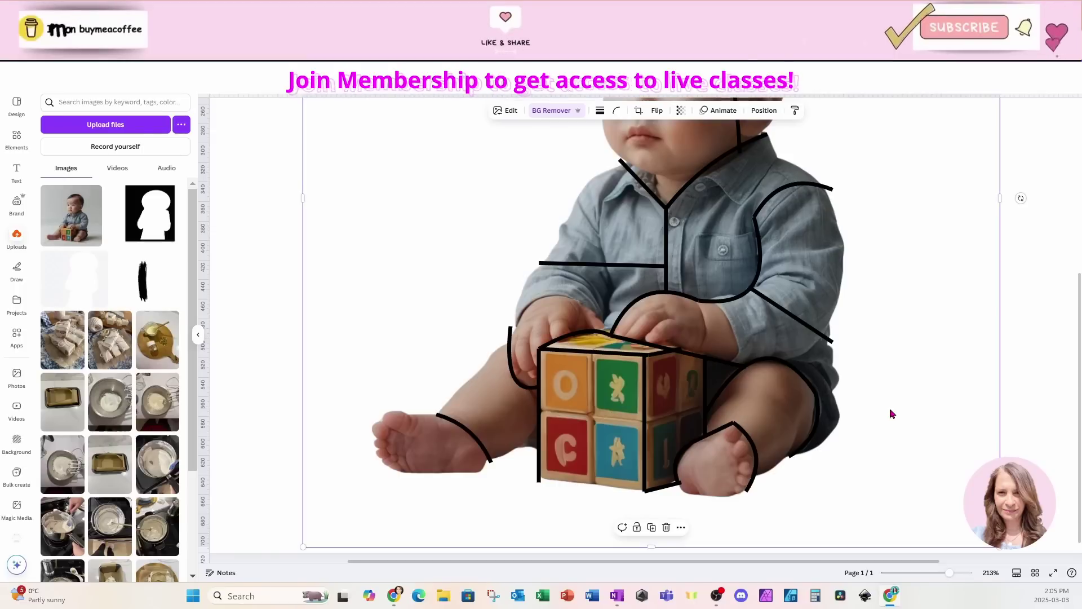
Select all the line layers above the baby photo and change their colour to white.
{"action": "scroll", "coordinate": [889, 408], "scroll_direction": "up", "scroll_amount": 3}
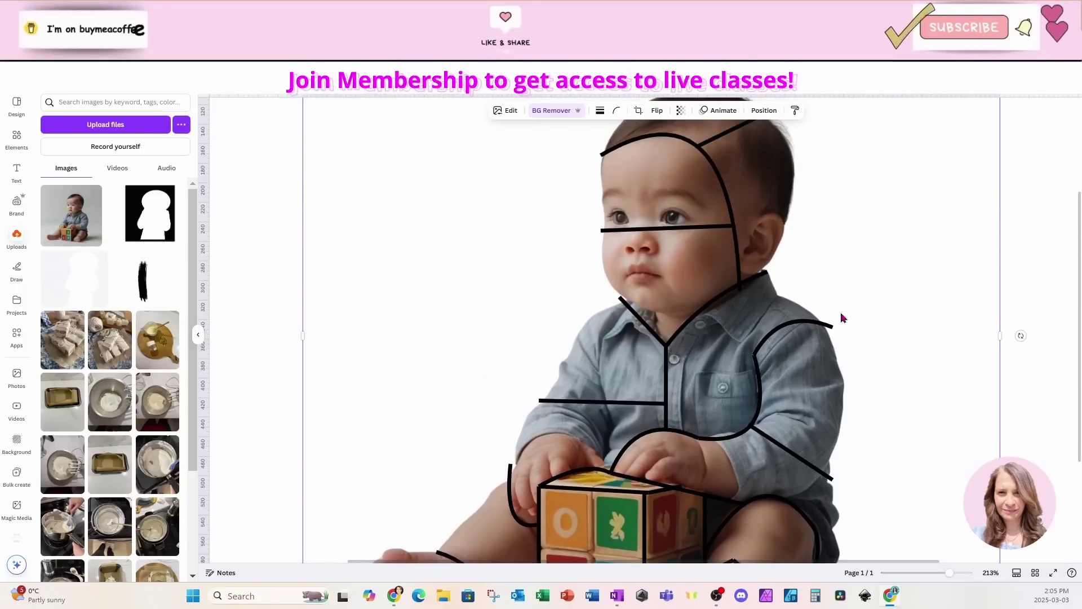
{"action": "left_click", "coordinate": [764, 111]}
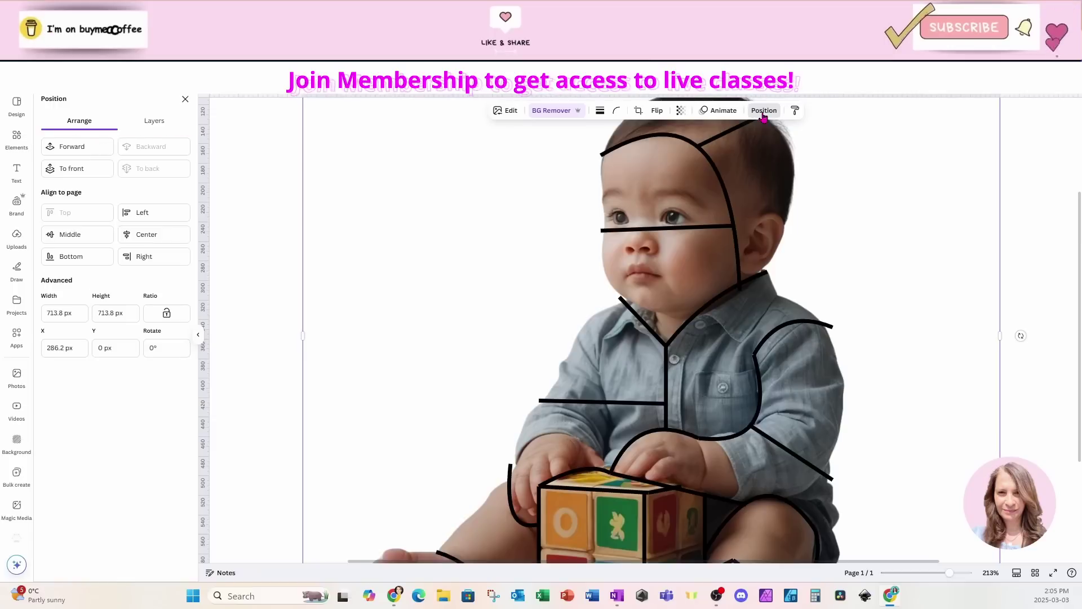
{"action": "left_click", "coordinate": [153, 120]}
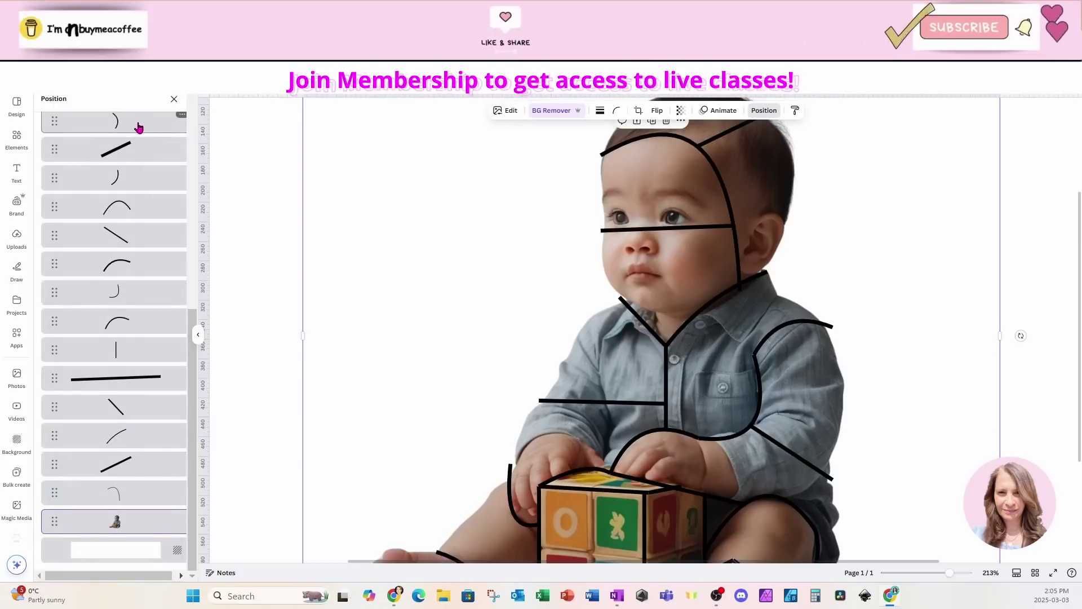
{"action": "scroll", "coordinate": [193, 295], "scroll_direction": "down", "scroll_amount": 3}
{"action": "scroll", "coordinate": [193, 282], "scroll_direction": "up", "scroll_amount": 4}
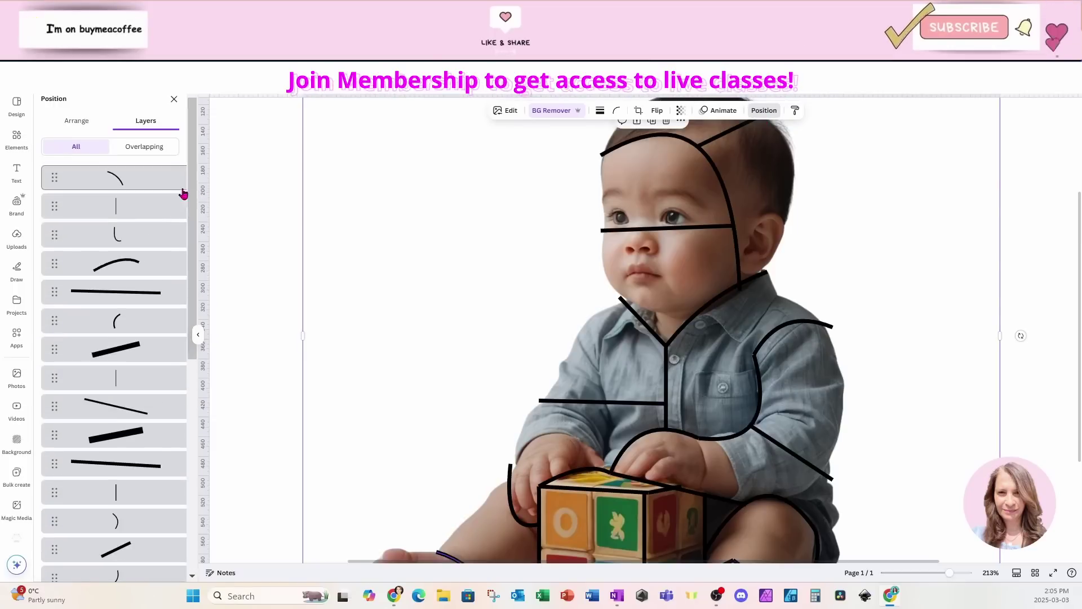
{"action": "left_click", "coordinate": [156, 189]}
{"action": "scroll", "coordinate": [121, 282], "scroll_direction": "down", "scroll_amount": 5}
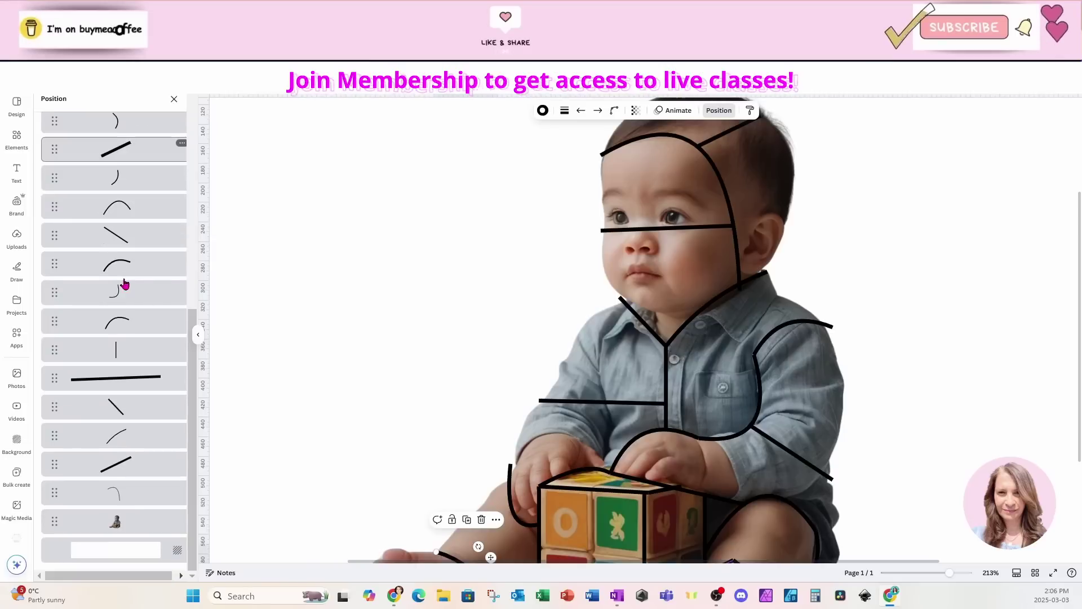
{"action": "left_click", "coordinate": [113, 495], "text": "shift"}
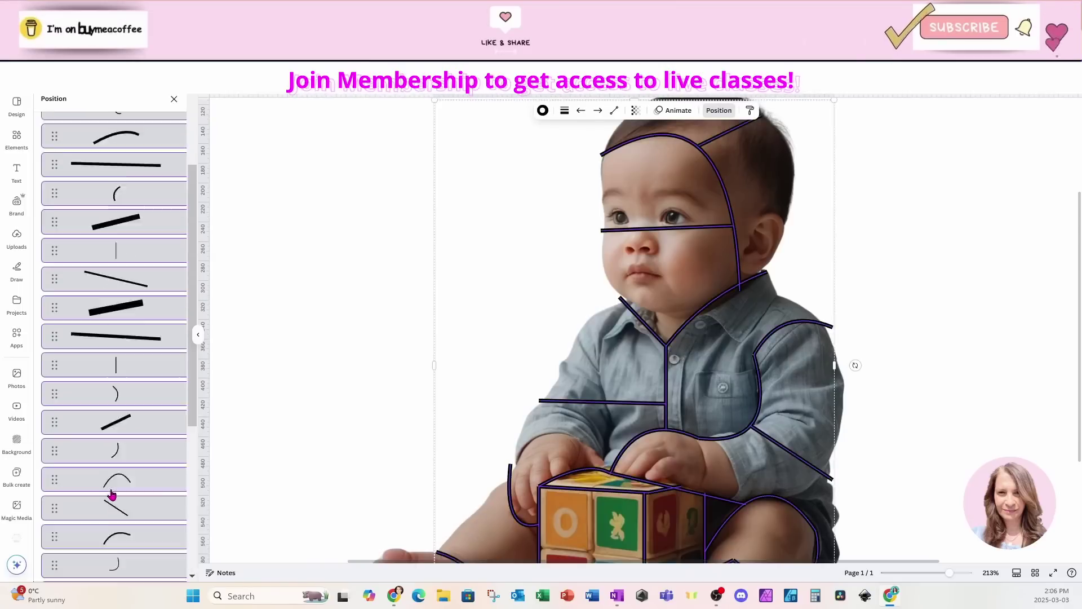
{"action": "left_click", "coordinate": [542, 110]}
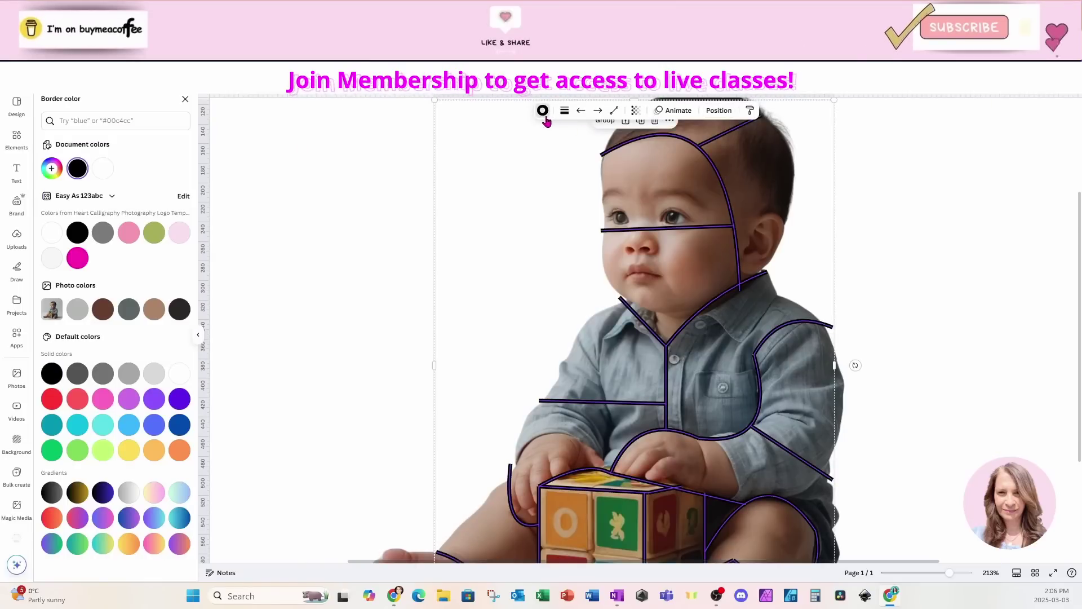
{"action": "left_click", "coordinate": [52, 235]}
{"action": "left_click", "coordinate": [879, 239]}
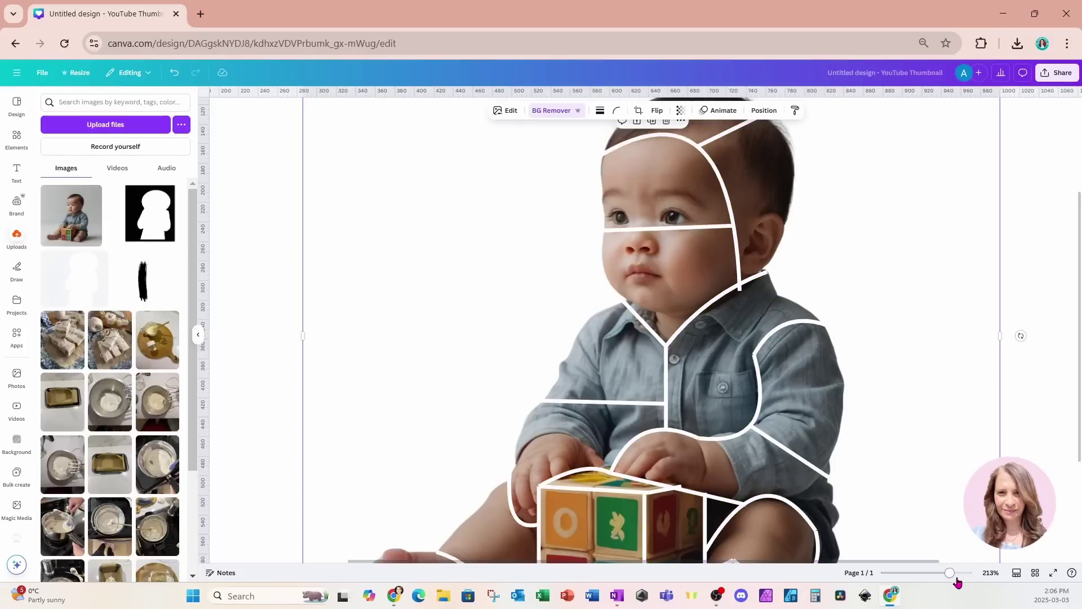
Apply the Custom Duotone effect to the baby photo and set its shadows colour to #000000.
{"action": "left_click_drag", "start_coordinate": [950, 573], "coordinate": [943, 576]}
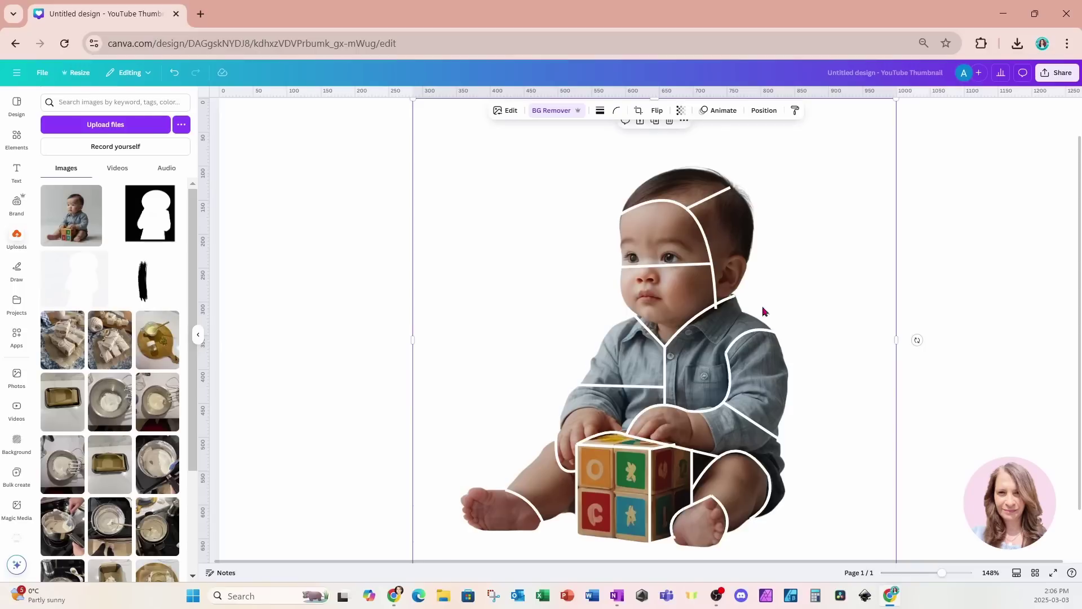
{"action": "left_click_drag", "start_coordinate": [714, 452], "coordinate": [701, 462]}
{"action": "left_click", "coordinate": [511, 113]}
{"action": "left_click", "coordinate": [97, 359]}
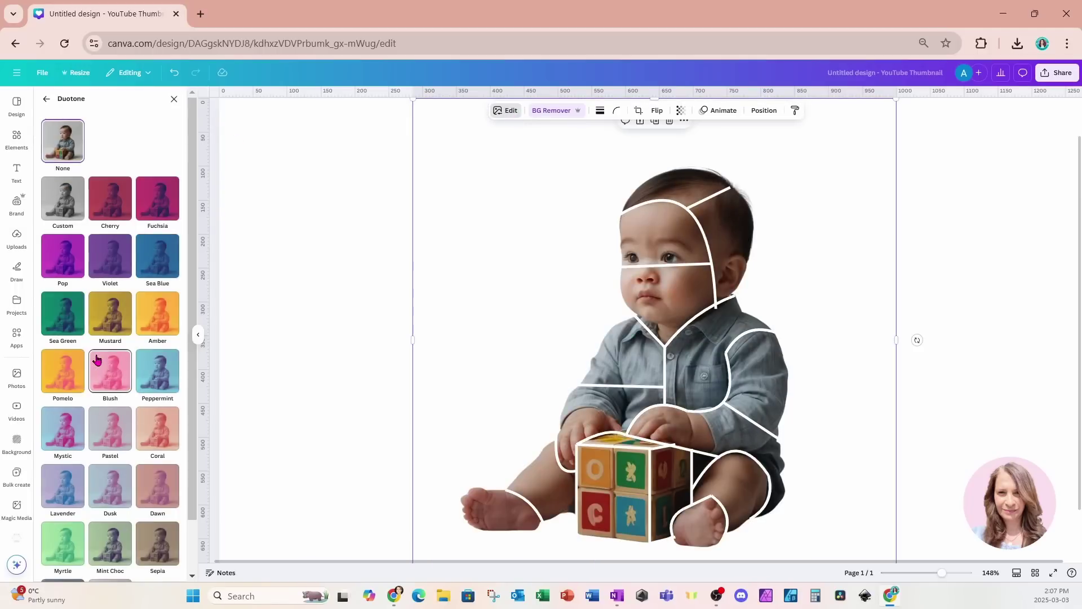
{"action": "left_click", "coordinate": [72, 212]}
{"action": "left_click", "coordinate": [172, 267]}
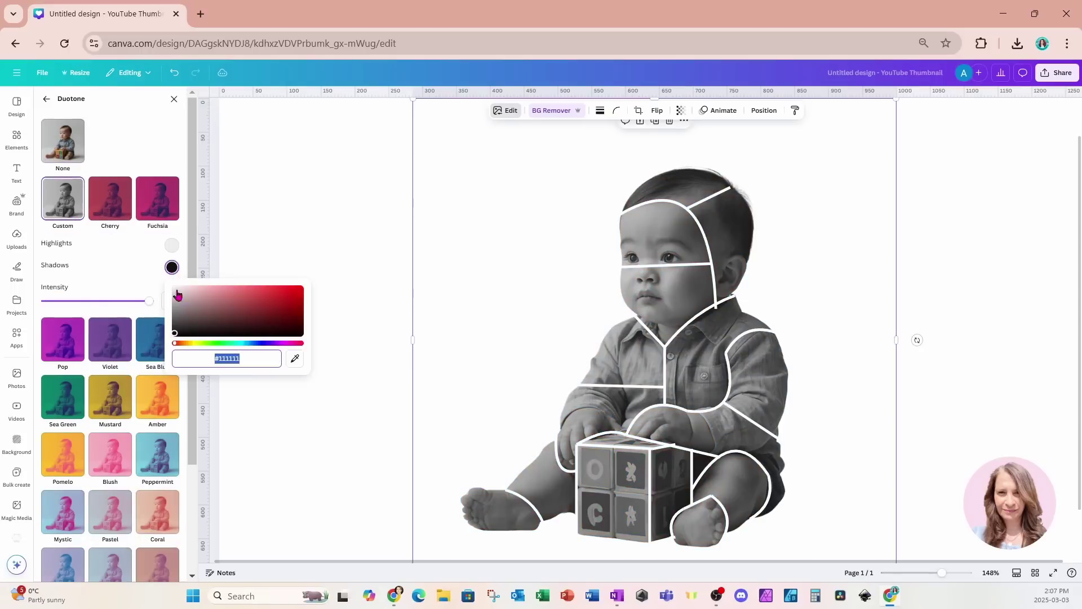
{"action": "left_click", "coordinate": [175, 335]}
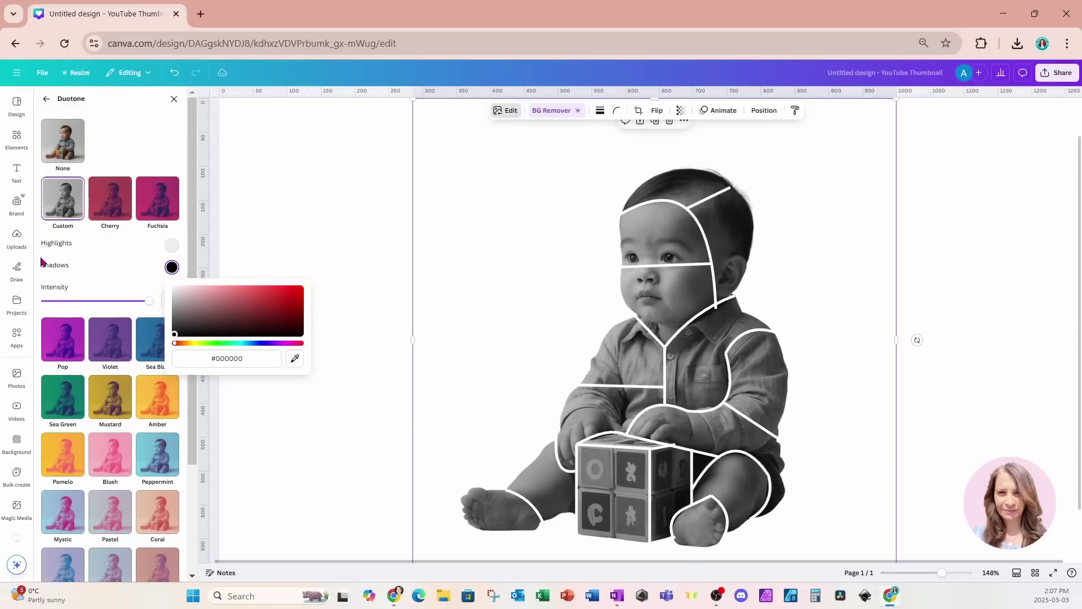
Set the custom duotone's highlights colour to #000000 so the baby photo becomes a solid black silhouette.
{"action": "left_click", "coordinate": [172, 246]}
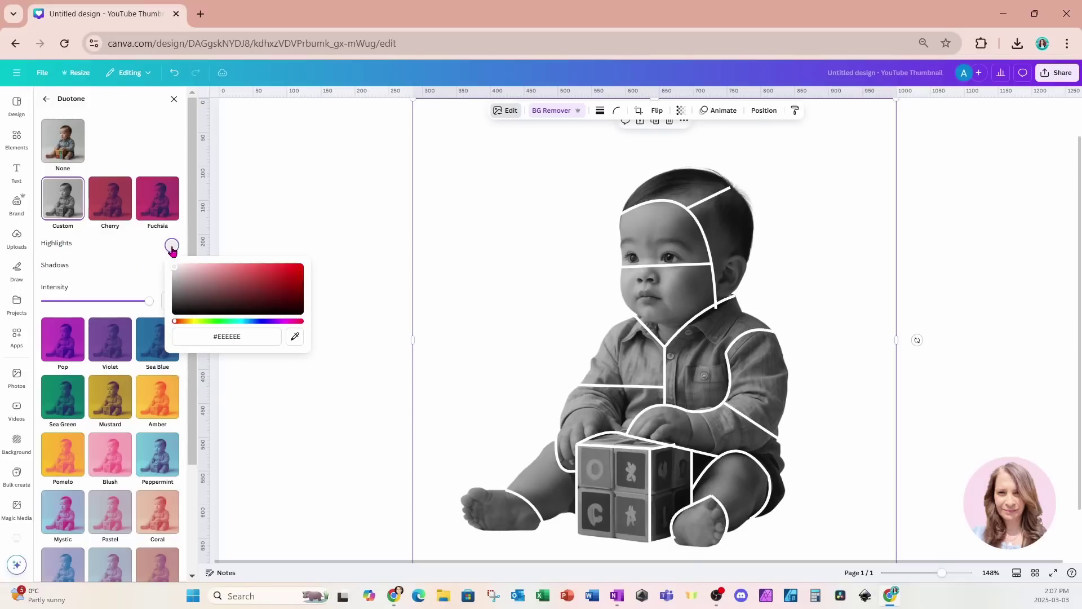
{"action": "left_click", "coordinate": [175, 282]}
{"action": "left_click_drag", "start_coordinate": [174, 282], "coordinate": [168, 337]}
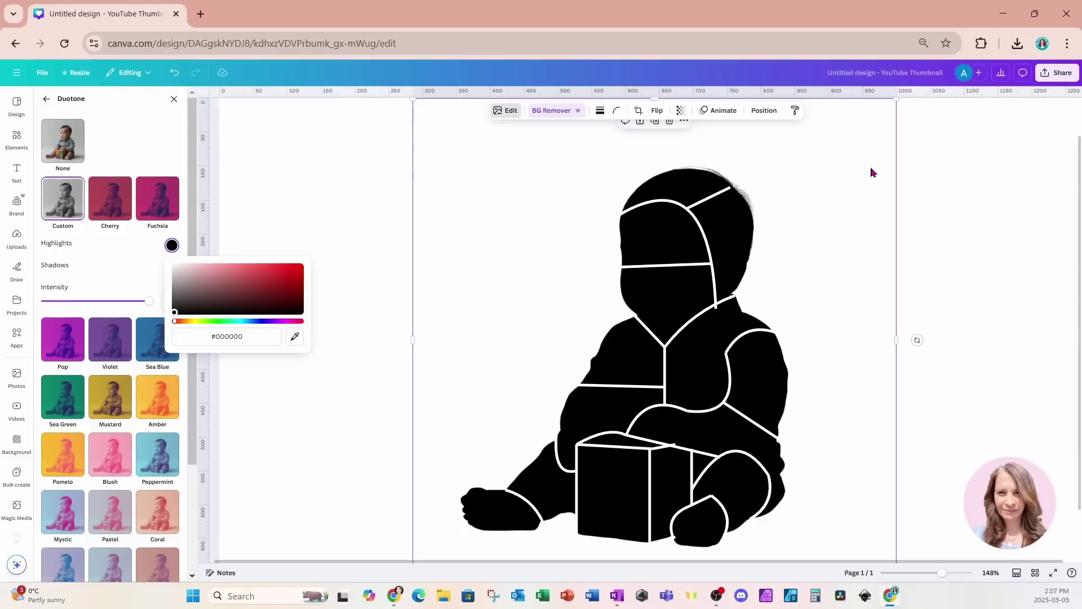
{"action": "left_click", "coordinate": [934, 156]}
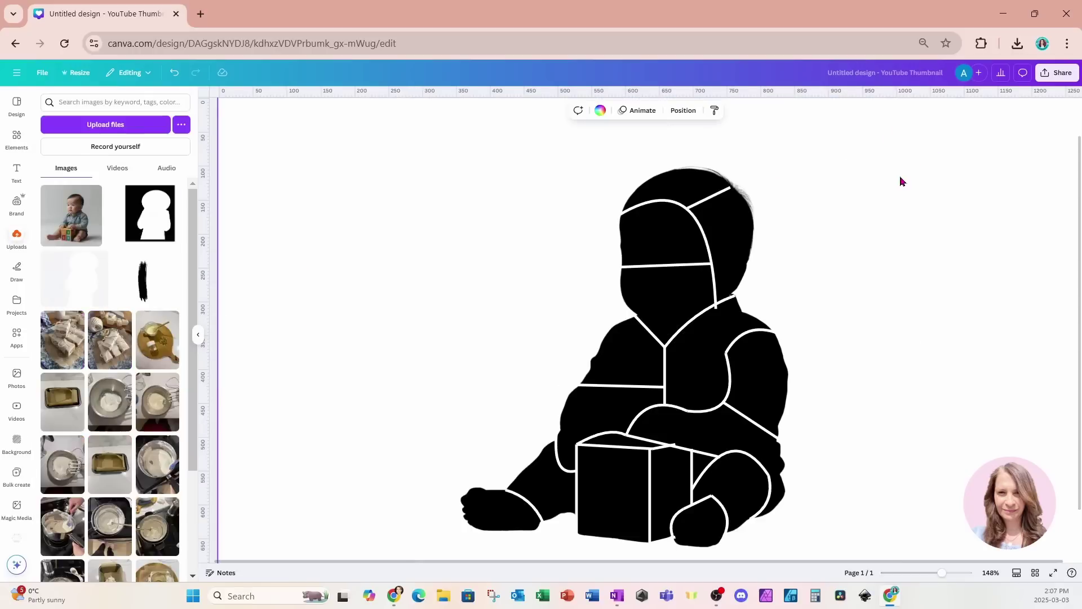
Download the finished silhouette design as a PNG file.
{"action": "left_click", "coordinate": [1061, 76]}
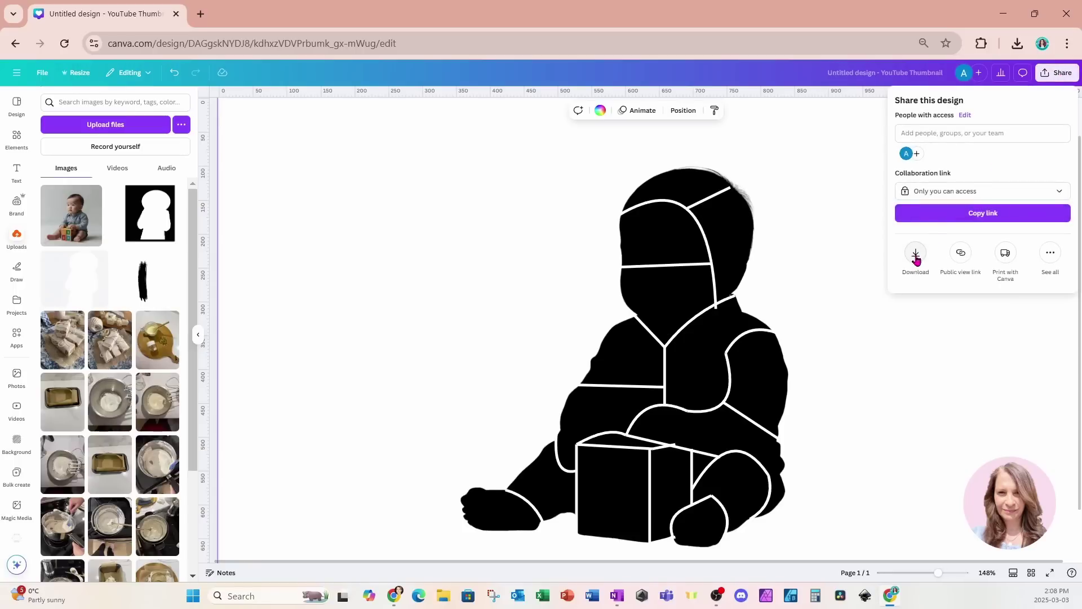
{"action": "left_click", "coordinate": [916, 255]}
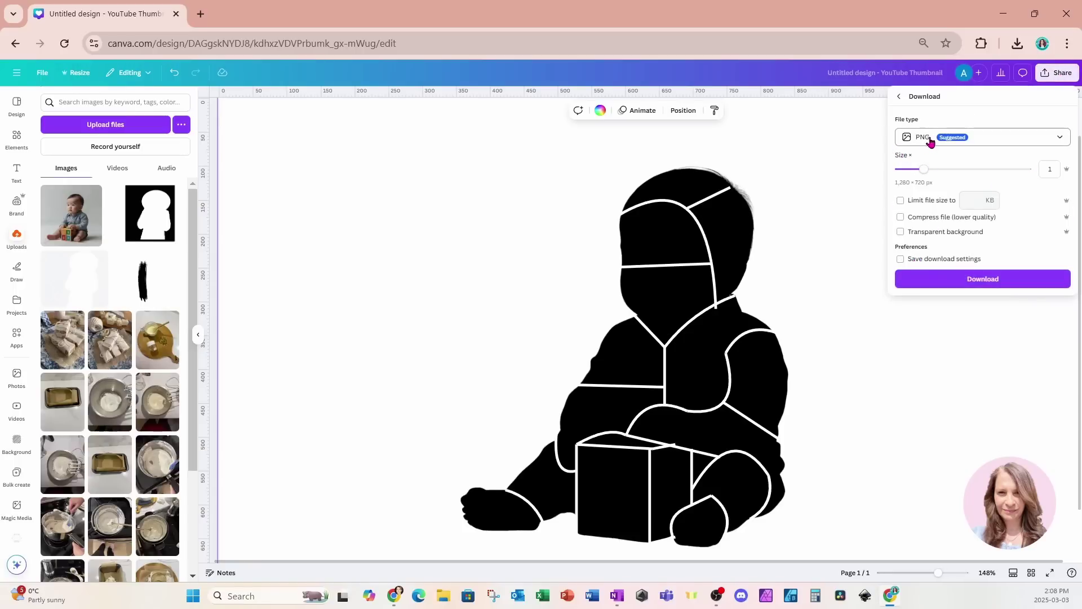
{"action": "left_click", "coordinate": [975, 283]}
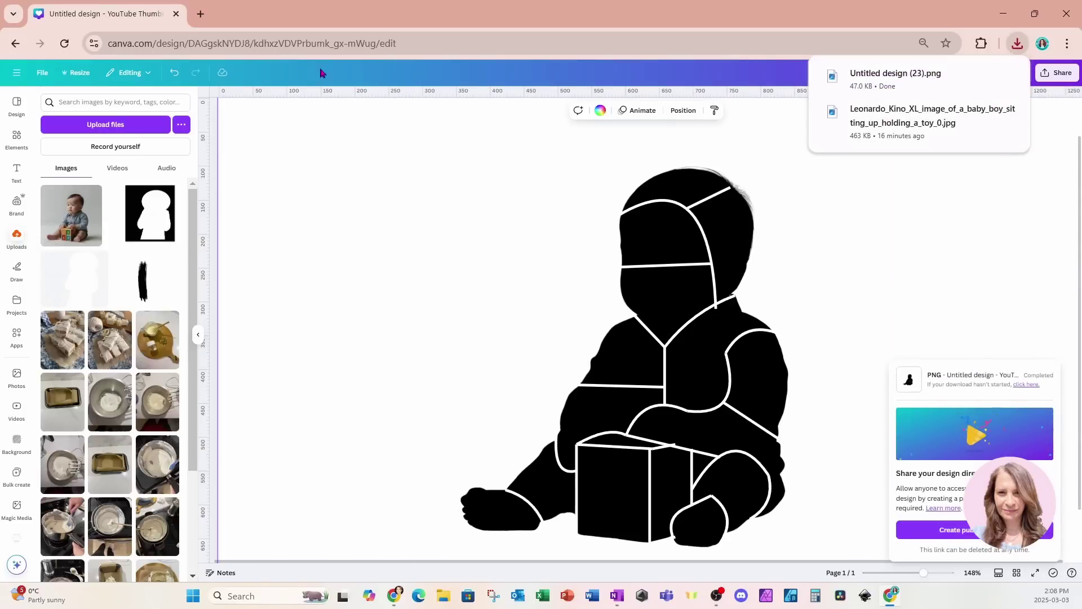
Open convertio.co in a new browser tab and add the downloaded Untitled design (23).png for conversion.
{"action": "left_click", "coordinate": [200, 14]}
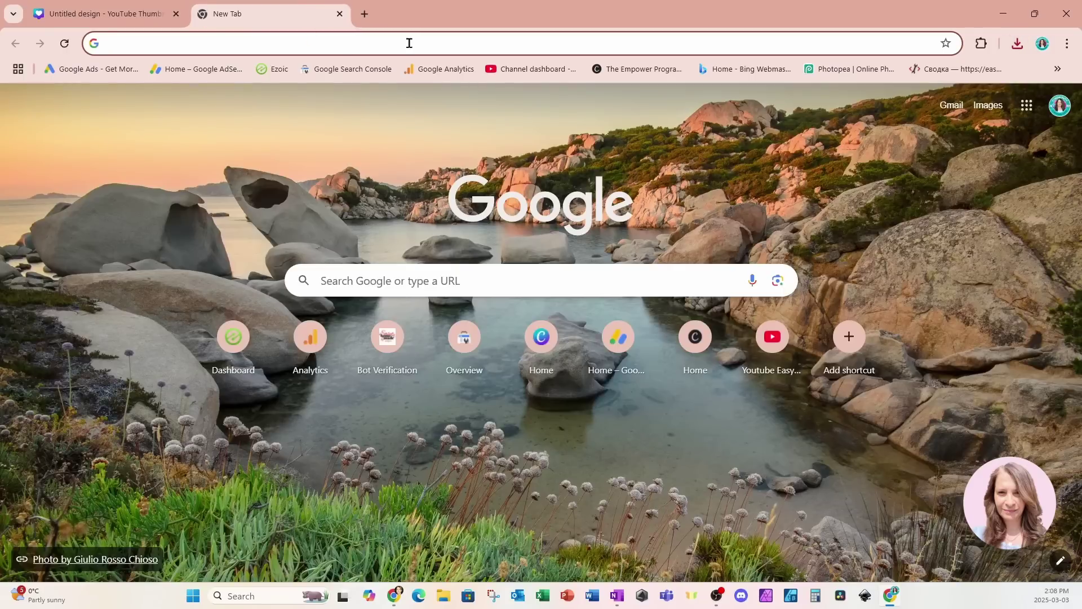
{"action": "type", "text": "conv"}
{"action": "key", "text": "Return"}
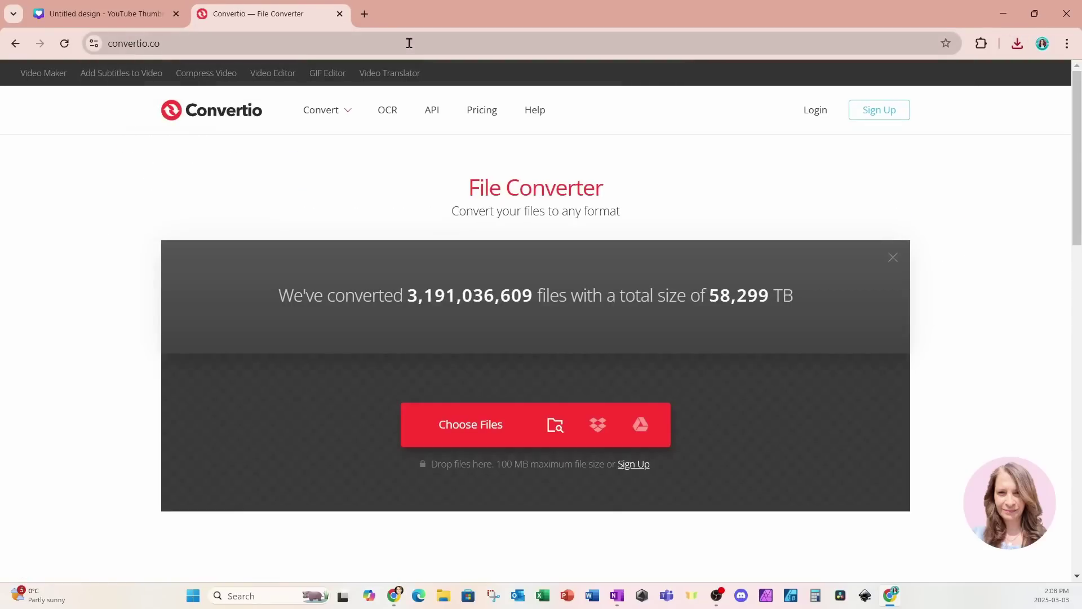
{"action": "left_click", "coordinate": [1017, 45]}
{"action": "left_click_drag", "start_coordinate": [896, 102], "coordinate": [509, 404]}
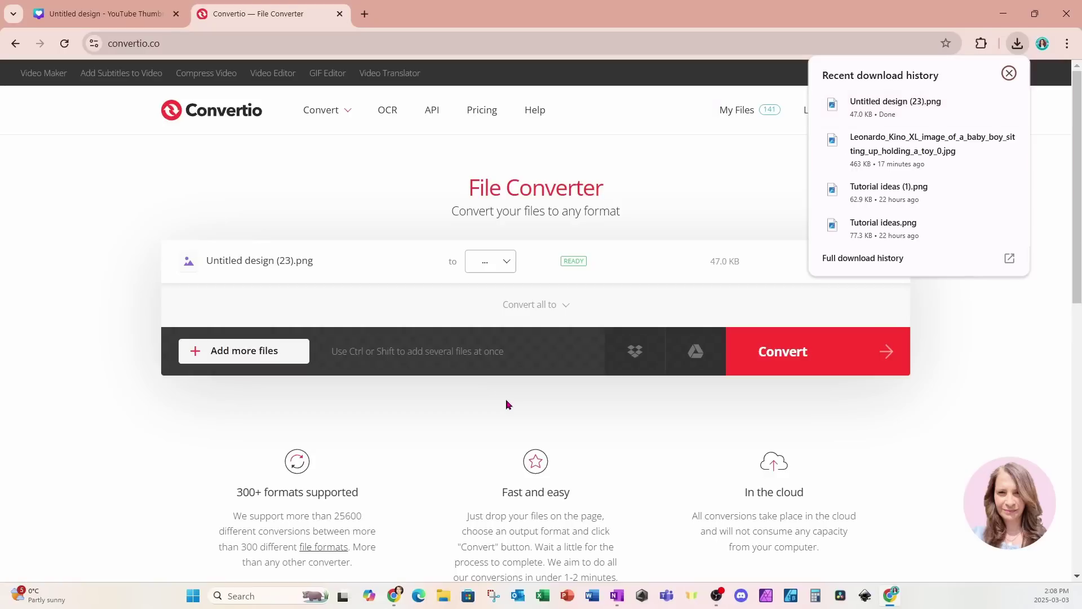
Convert the PNG to the SVG vector format and download the converted file.
{"action": "left_click", "coordinate": [505, 268]}
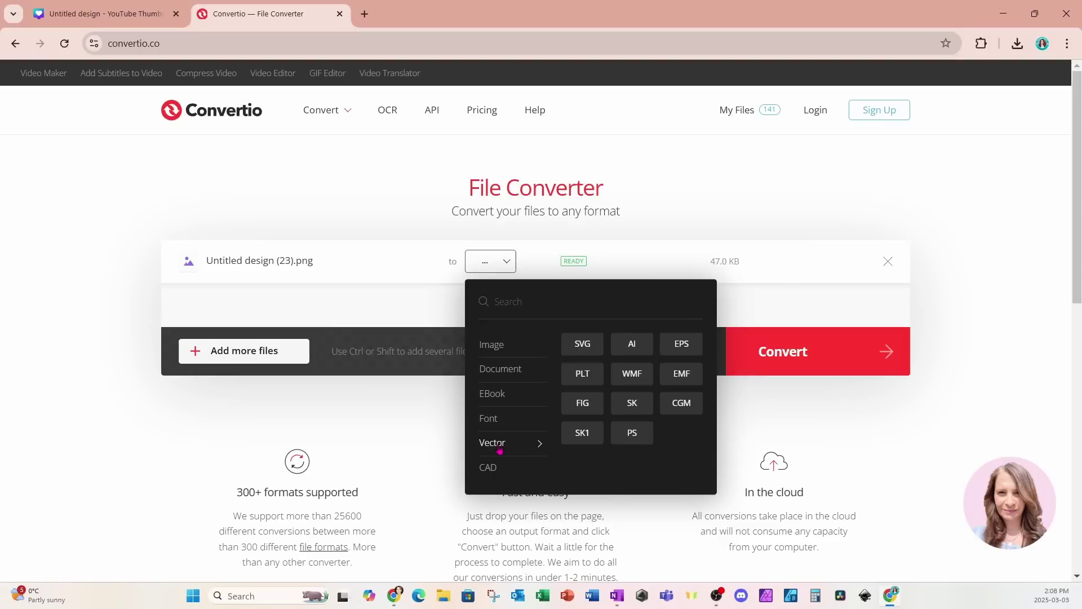
{"action": "left_click", "coordinate": [586, 351]}
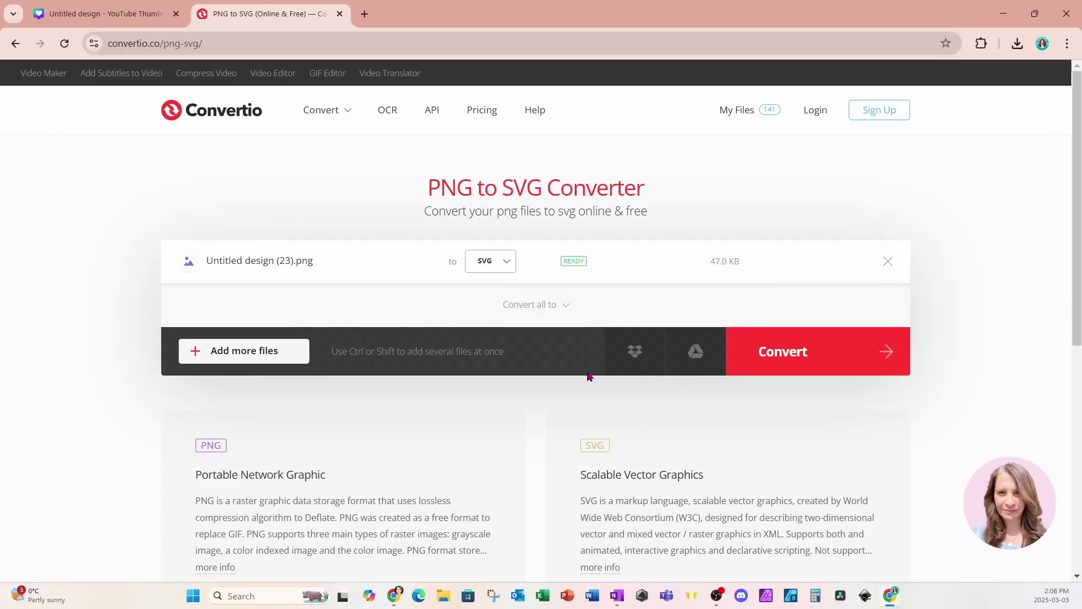
{"action": "left_click", "coordinate": [783, 363]}
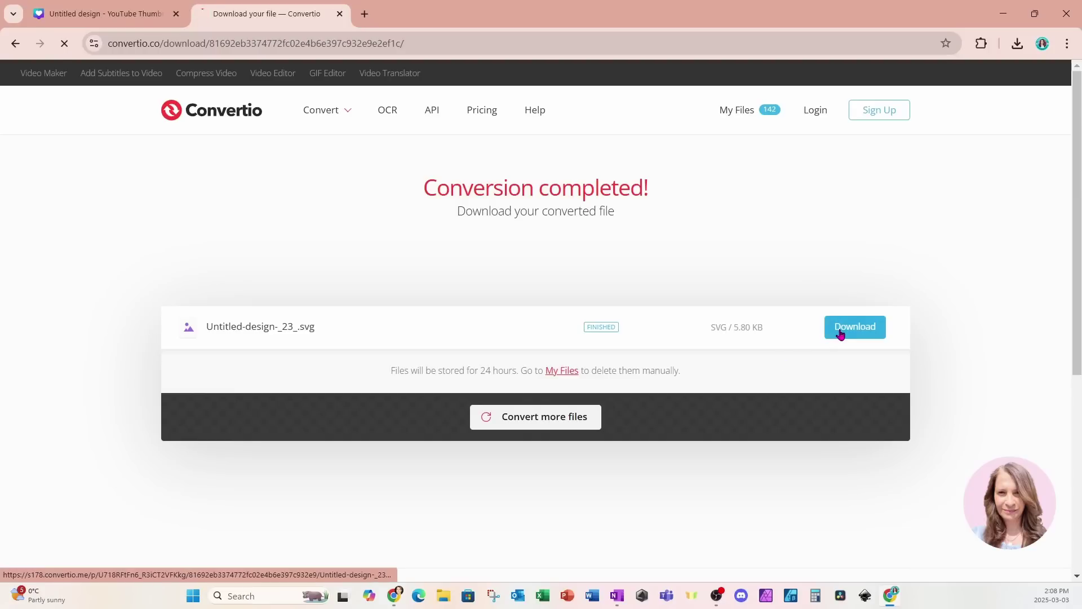
{"action": "left_click", "coordinate": [840, 333]}
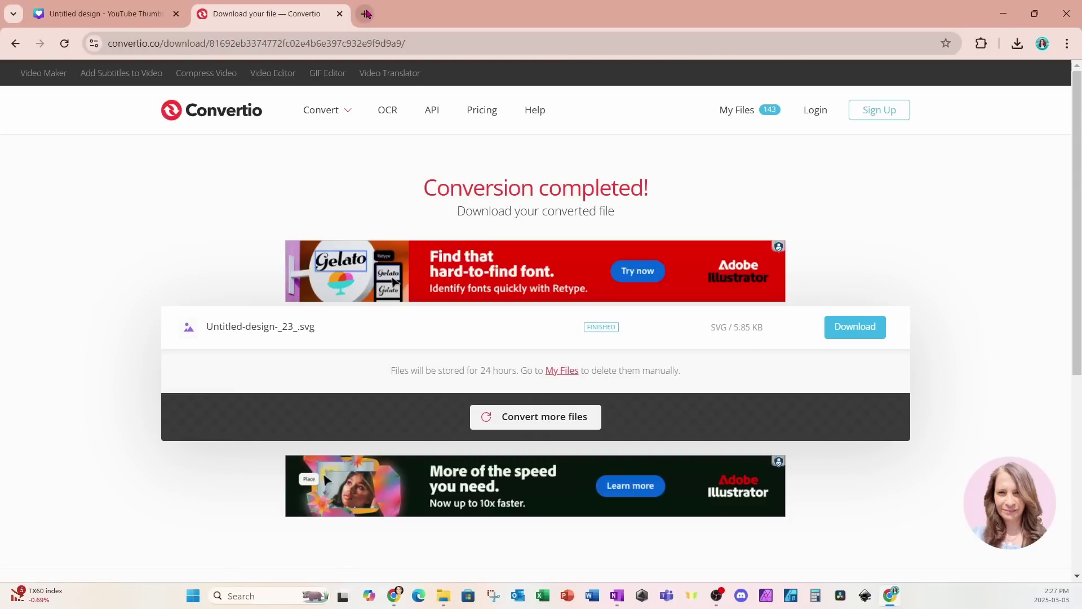
Open Figma in a new browser tab, create a new design file and name it Baby Collage.
{"action": "left_click", "coordinate": [364, 14]}
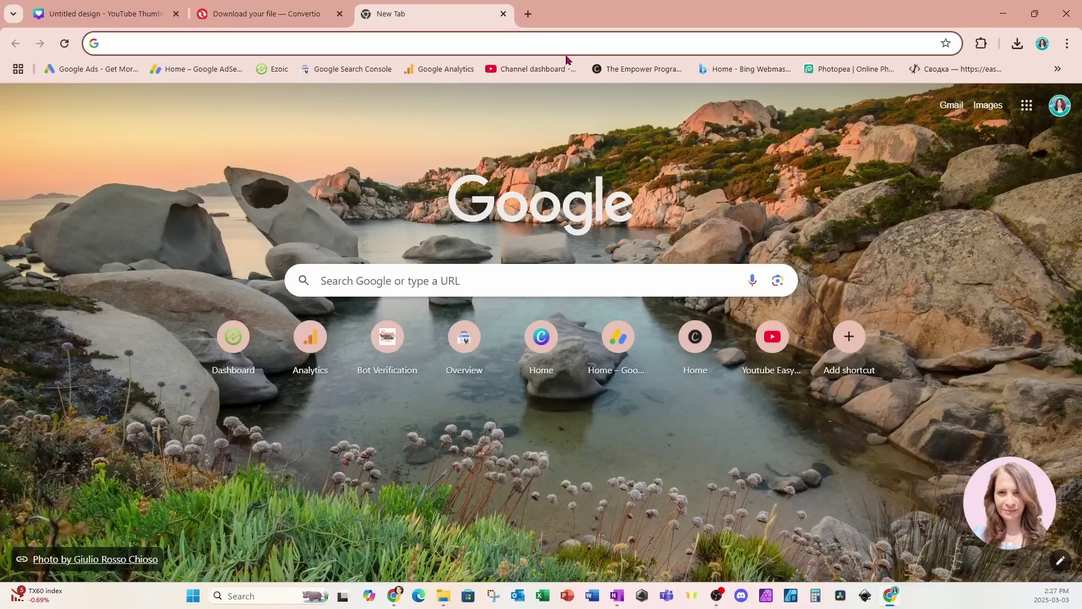
{"action": "type", "text": "figm"}
{"action": "key", "text": "Return"}
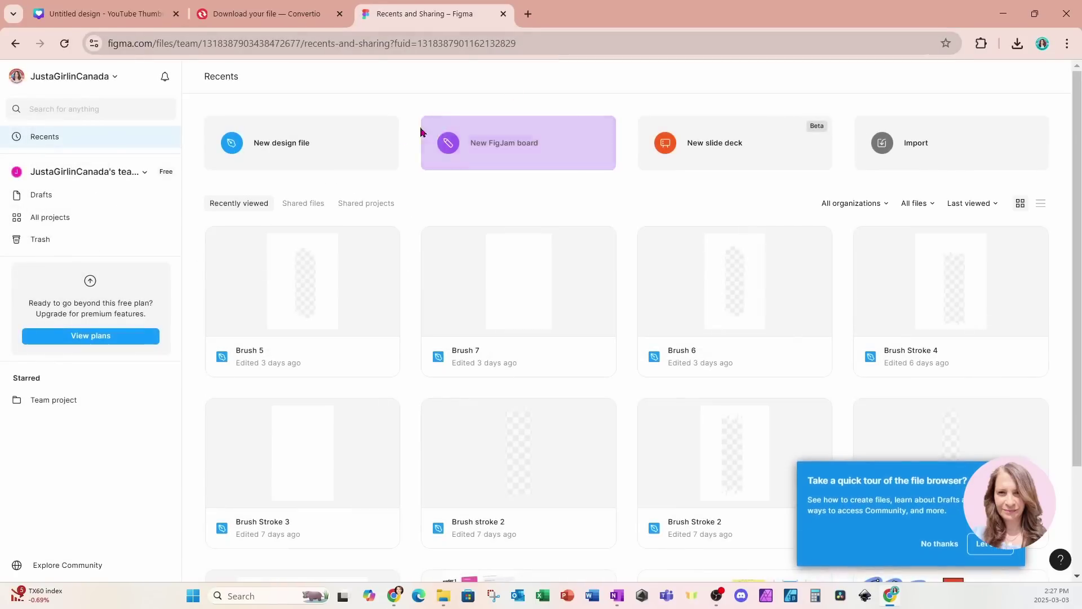
{"action": "left_click", "coordinate": [338, 155]}
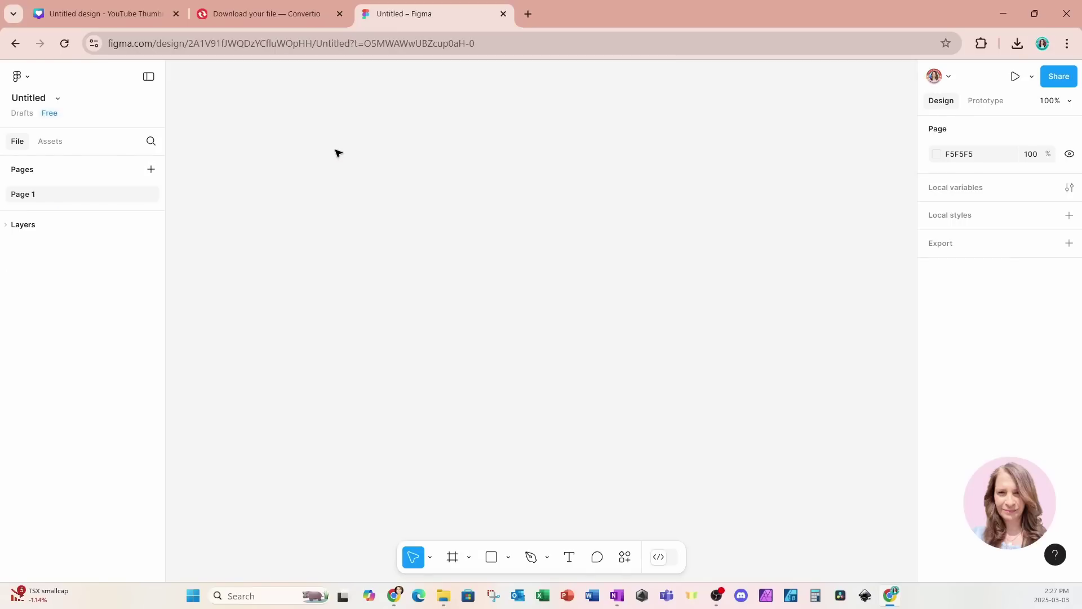
{"action": "left_click", "coordinate": [41, 99]}
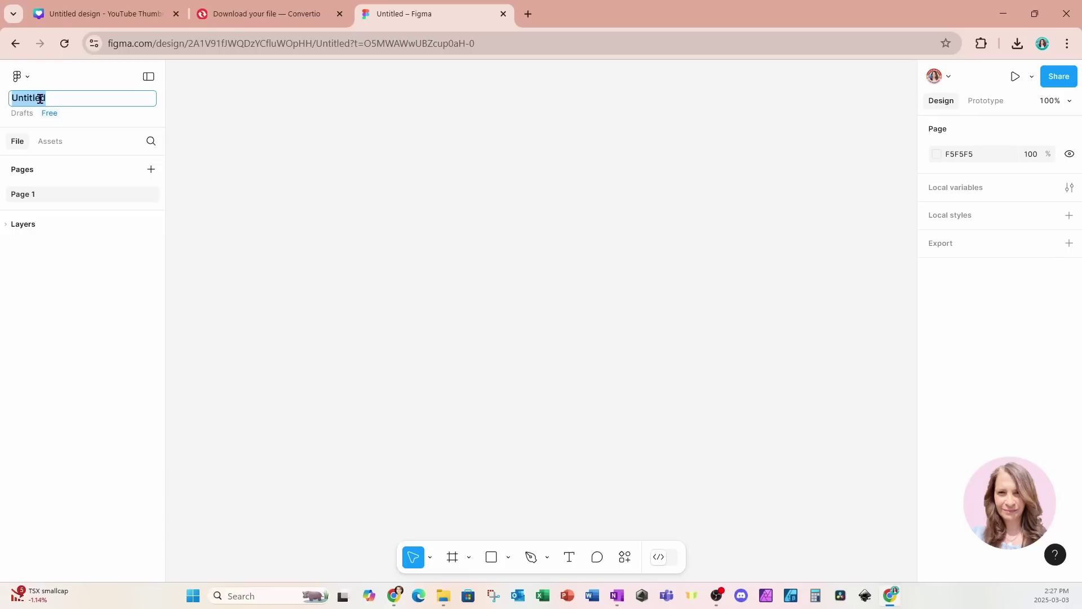
{"action": "type", "text": "Baby Collage"}
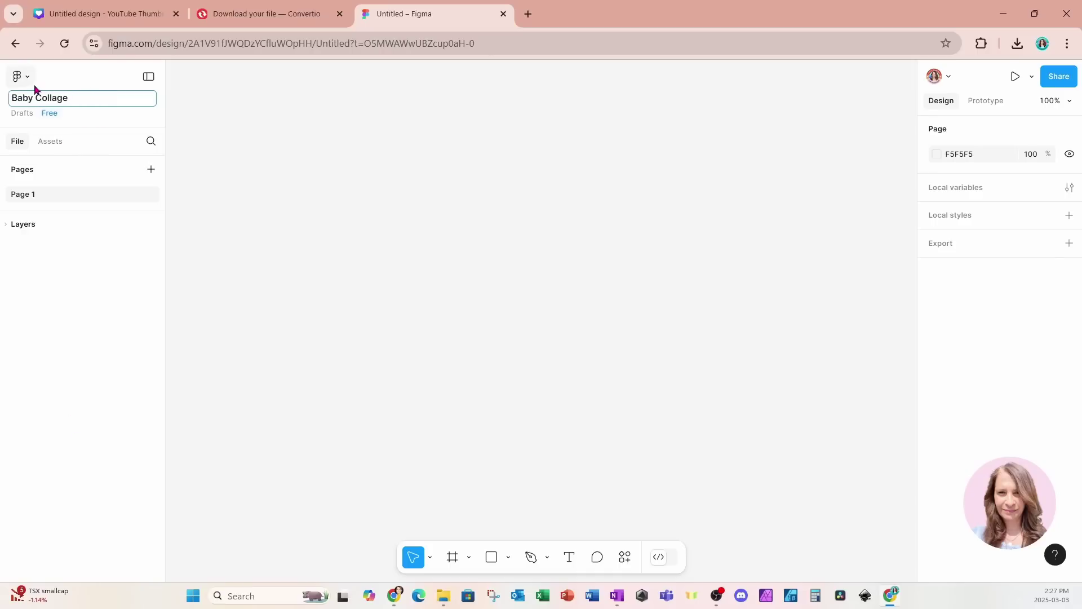
Place the Untitled-design-_23_ SVG from Downloads on the canvas and shift its frame slightly to X -10, Y -19.
{"action": "left_click", "coordinate": [27, 82]}
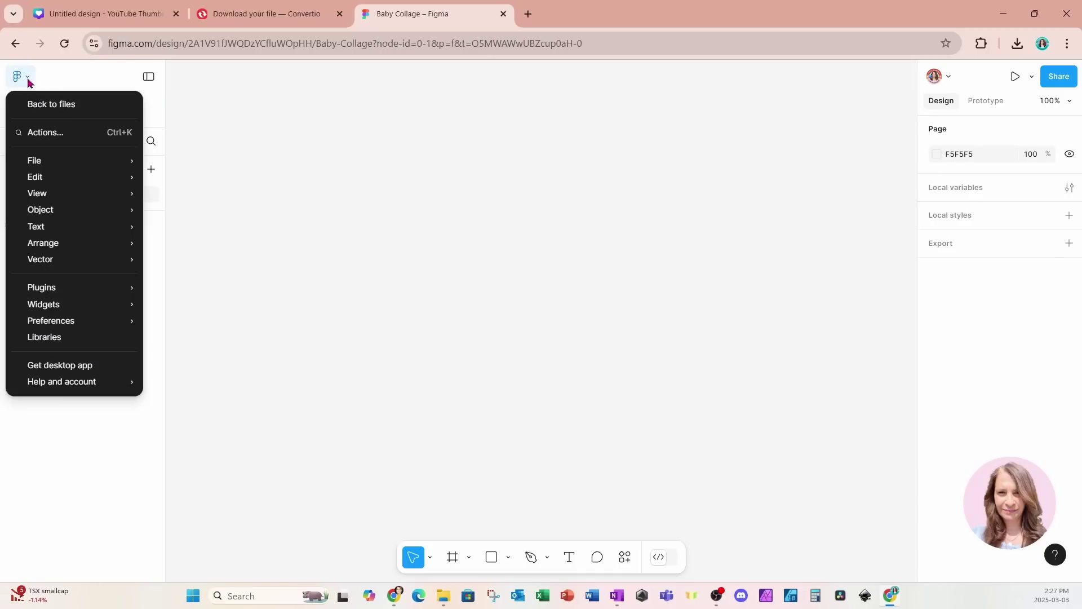
{"action": "mouse_move", "coordinate": [48, 165]}
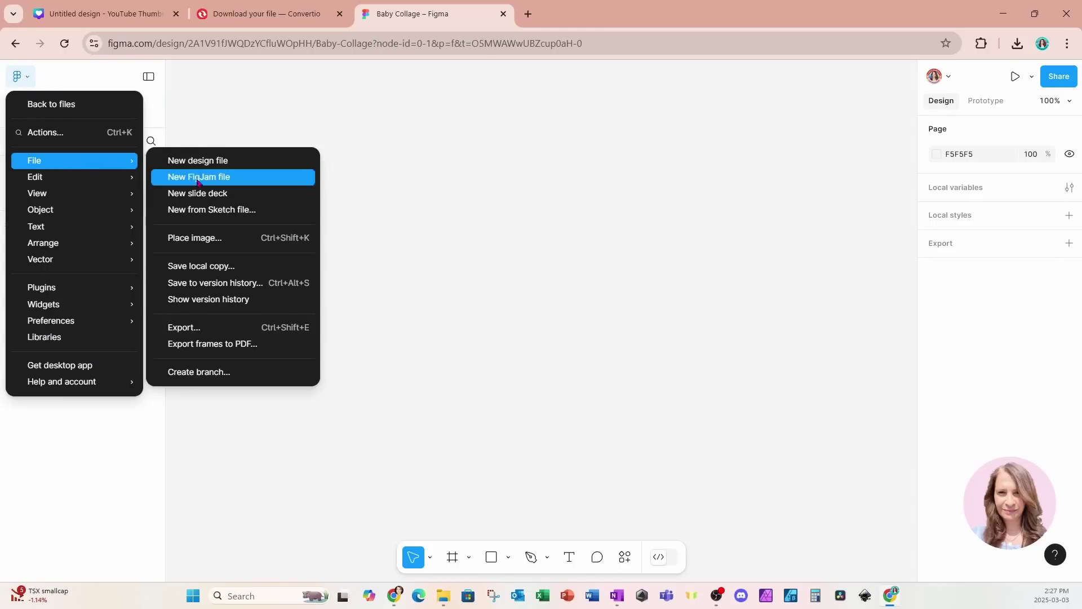
{"action": "left_click", "coordinate": [176, 239]}
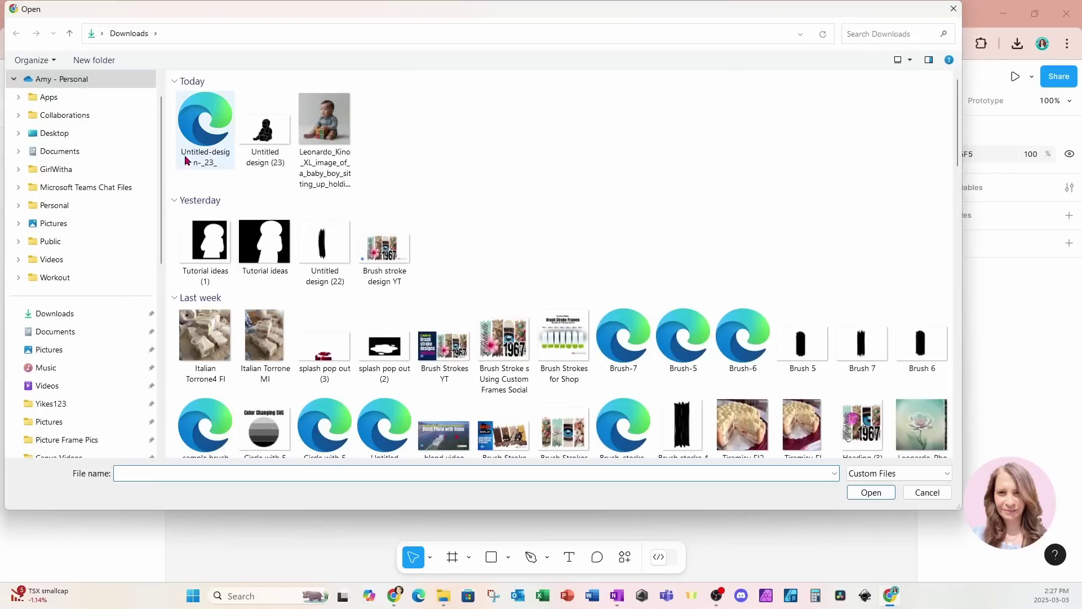
{"action": "left_click", "coordinate": [190, 134]}
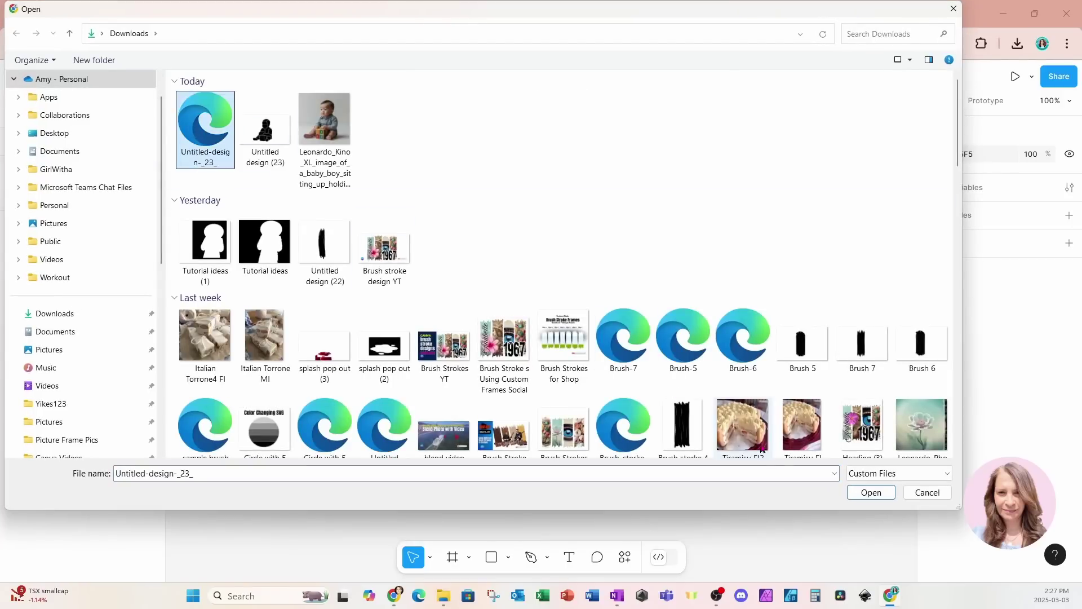
{"action": "left_click", "coordinate": [871, 492]}
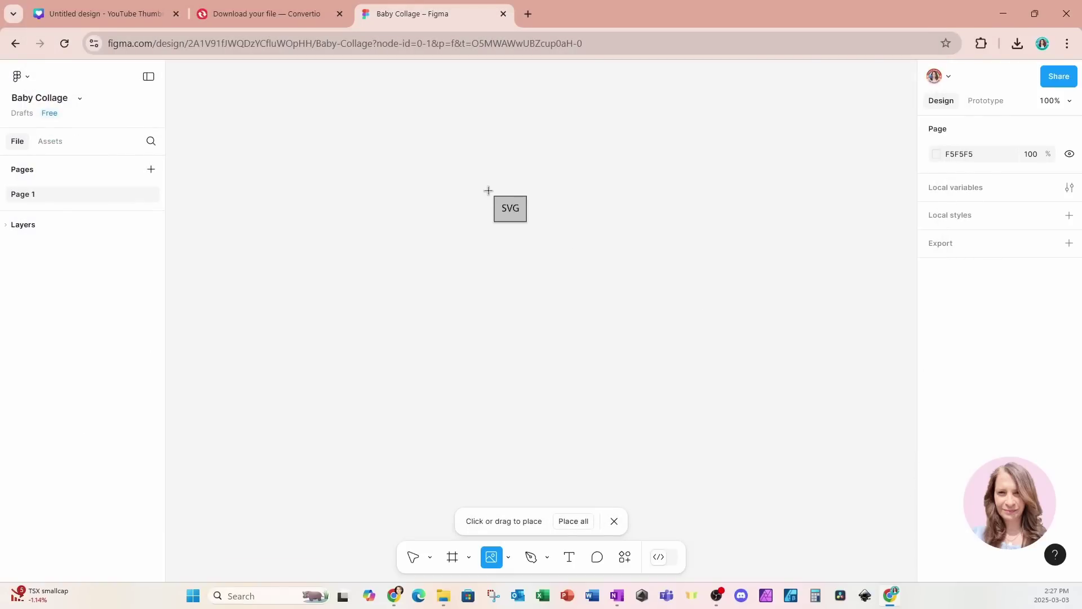
{"action": "left_click", "coordinate": [408, 122]}
{"action": "left_click_drag", "start_coordinate": [609, 302], "coordinate": [834, 457]}
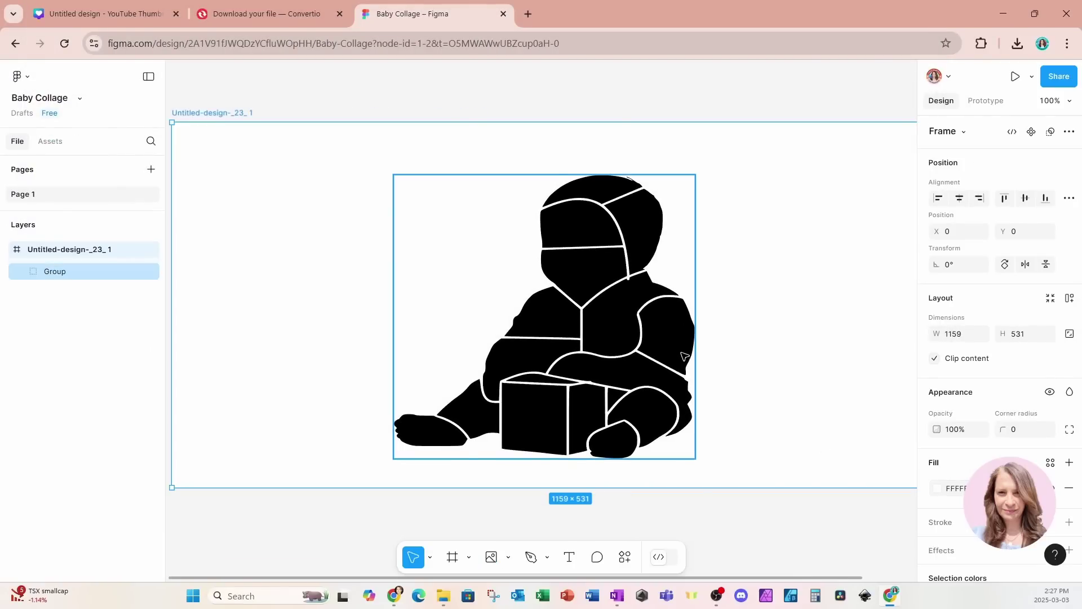
{"action": "mouse_move", "coordinate": [684, 356]}
{"action": "left_mouse_down"}
{"action": "mouse_move", "coordinate": [661, 333]}
{"action": "mouse_move", "coordinate": [677, 343]}
{"action": "left_mouse_up"}
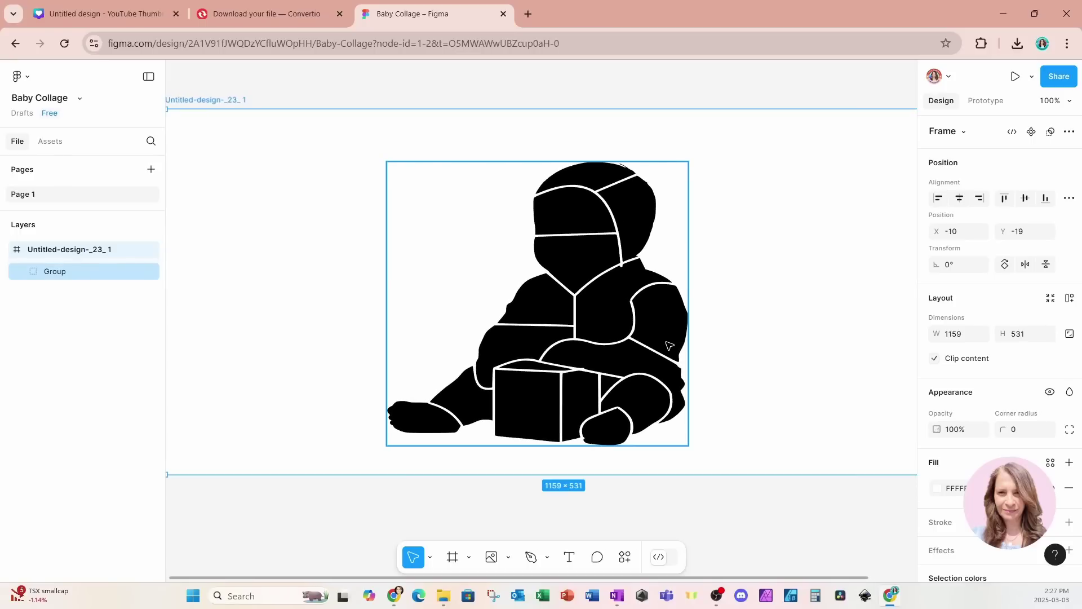
Expand the imported frame's group and check which section of the baby silhouette each vector layer covers.
{"action": "left_click", "coordinate": [21, 272]}
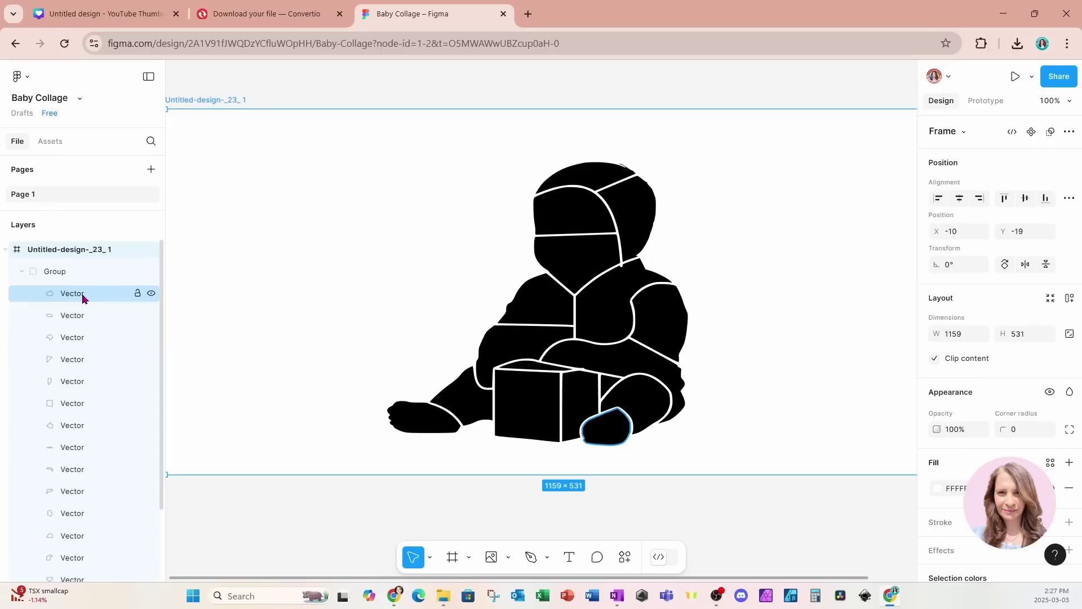
{"action": "scroll", "coordinate": [97, 448], "scroll_direction": "down", "scroll_amount": 3}
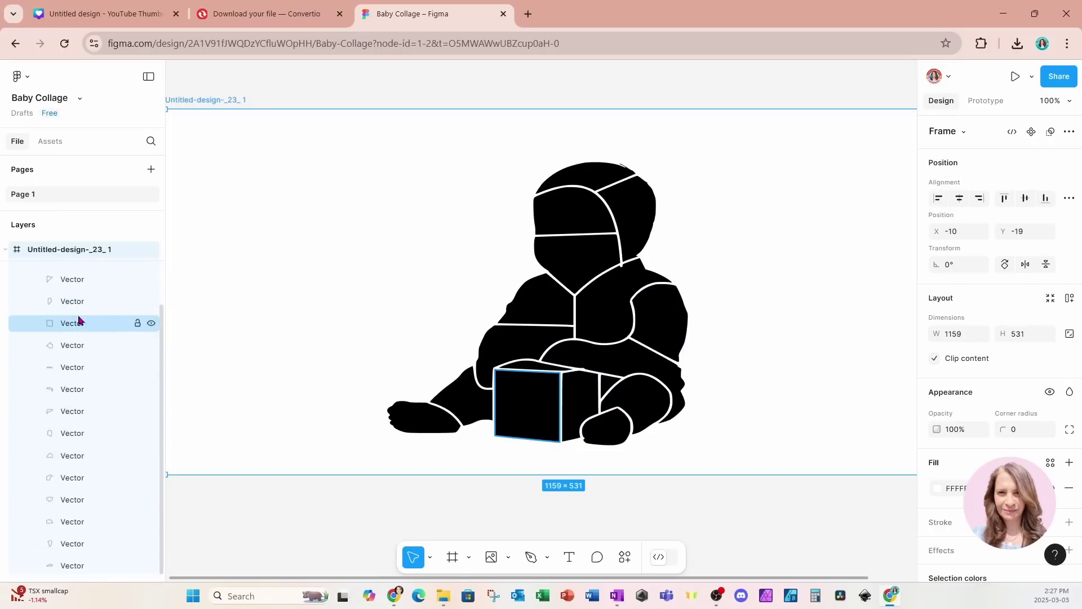
{"action": "left_click", "coordinate": [75, 345]}
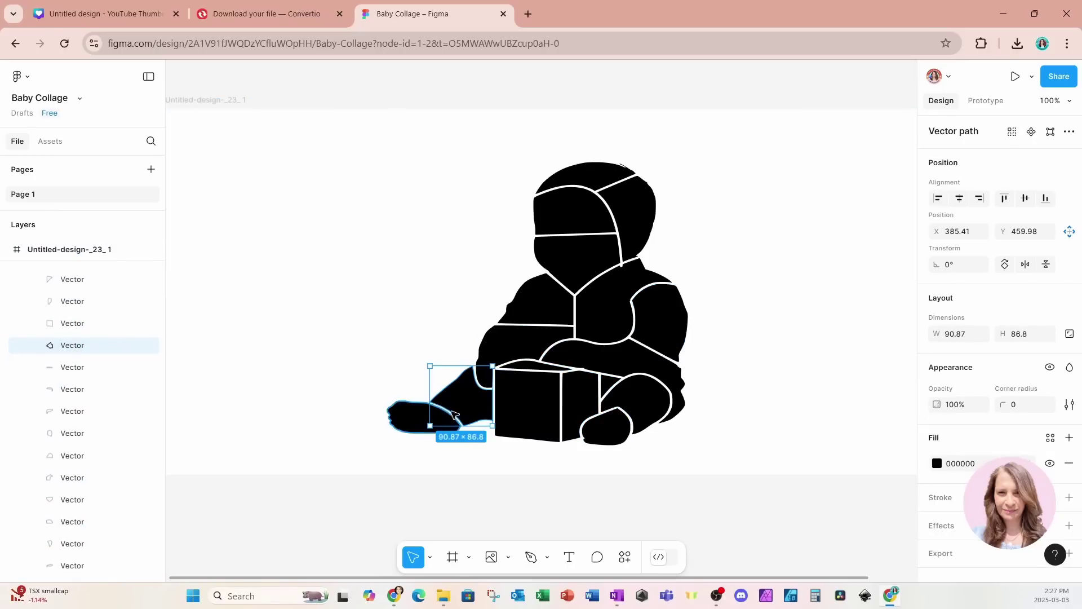
{"action": "left_click", "coordinate": [80, 499]}
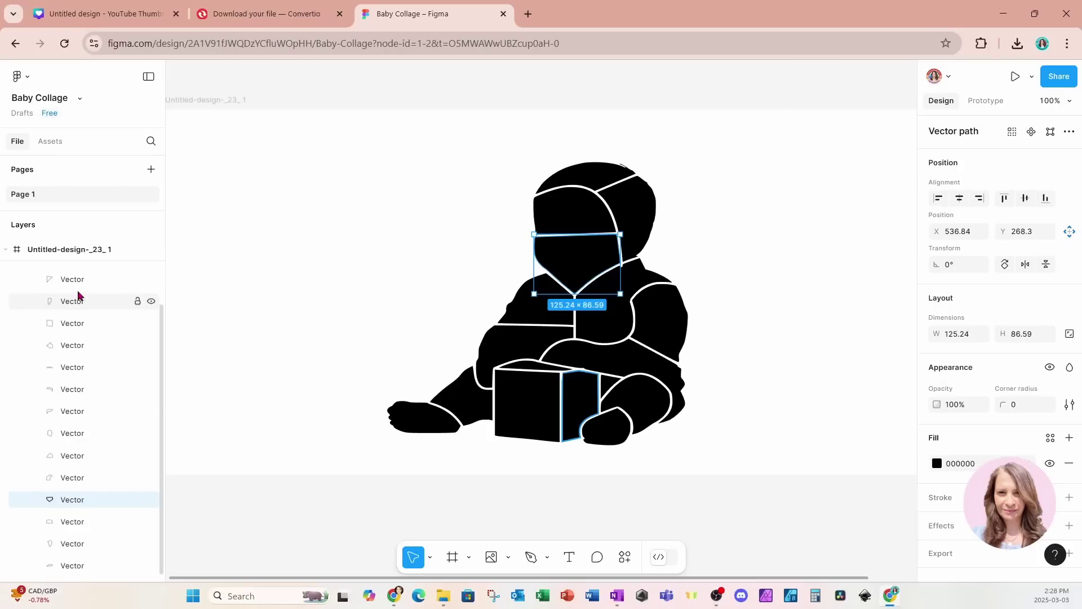
{"action": "scroll", "coordinate": [79, 292], "scroll_direction": "up", "scroll_amount": 3}
{"action": "scroll", "coordinate": [219, 278], "scroll_direction": "up", "scroll_amount": 3}
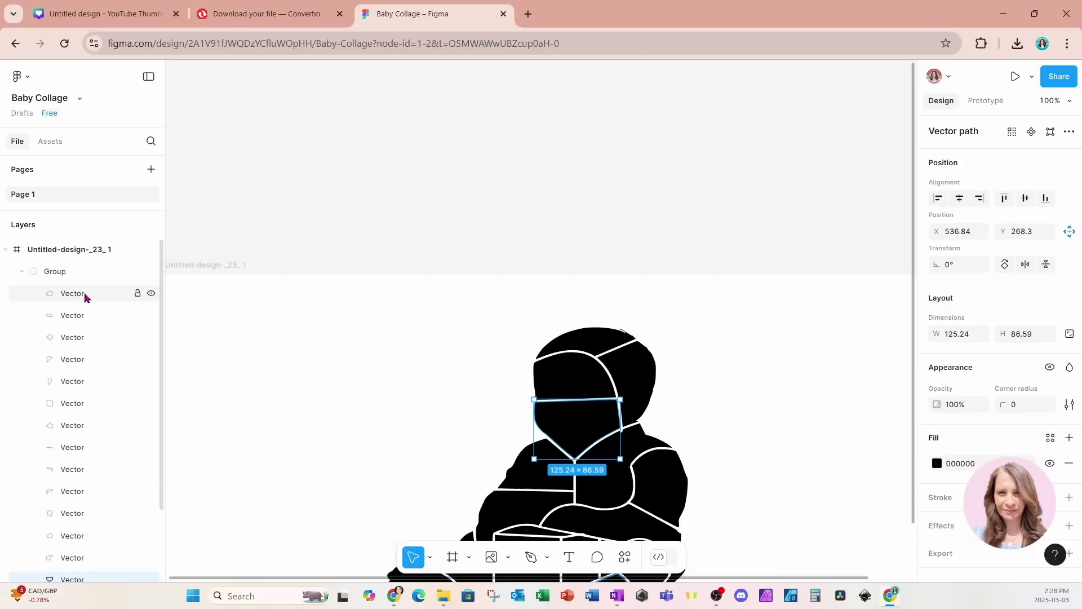
{"action": "scroll", "coordinate": [342, 333], "scroll_direction": "down", "scroll_amount": 2}
{"action": "scroll", "coordinate": [341, 332], "scroll_direction": "down", "scroll_amount": 2}
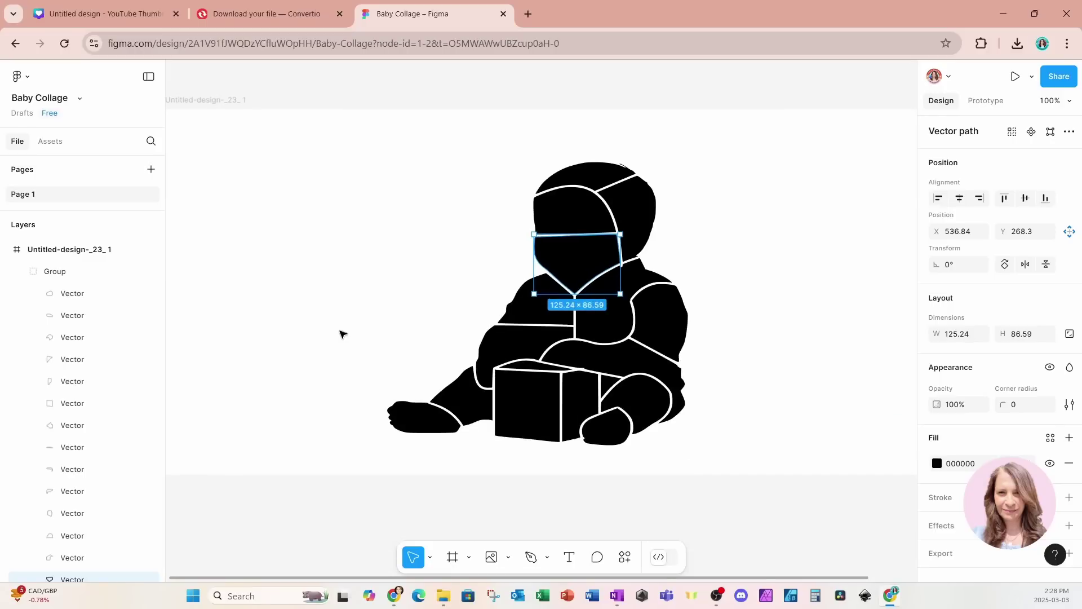
Select all the vector layers in the group and change their fill from solid colour to Image.
{"action": "left_click", "coordinate": [99, 294]}
{"action": "scroll", "coordinate": [72, 332], "scroll_direction": "down", "scroll_amount": 2}
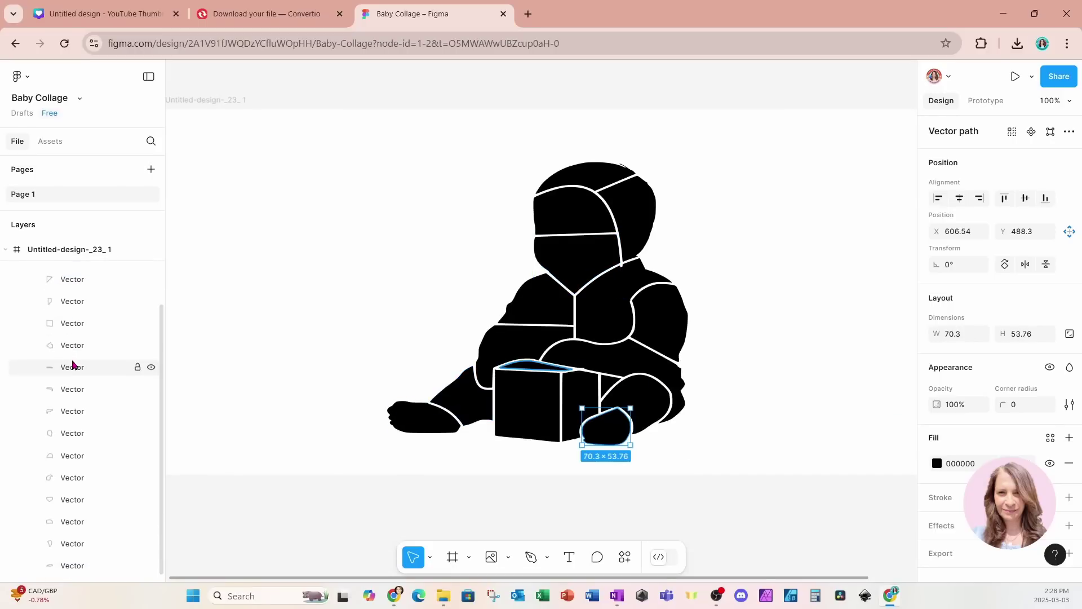
{"action": "left_click", "coordinate": [68, 571], "text": "shift"}
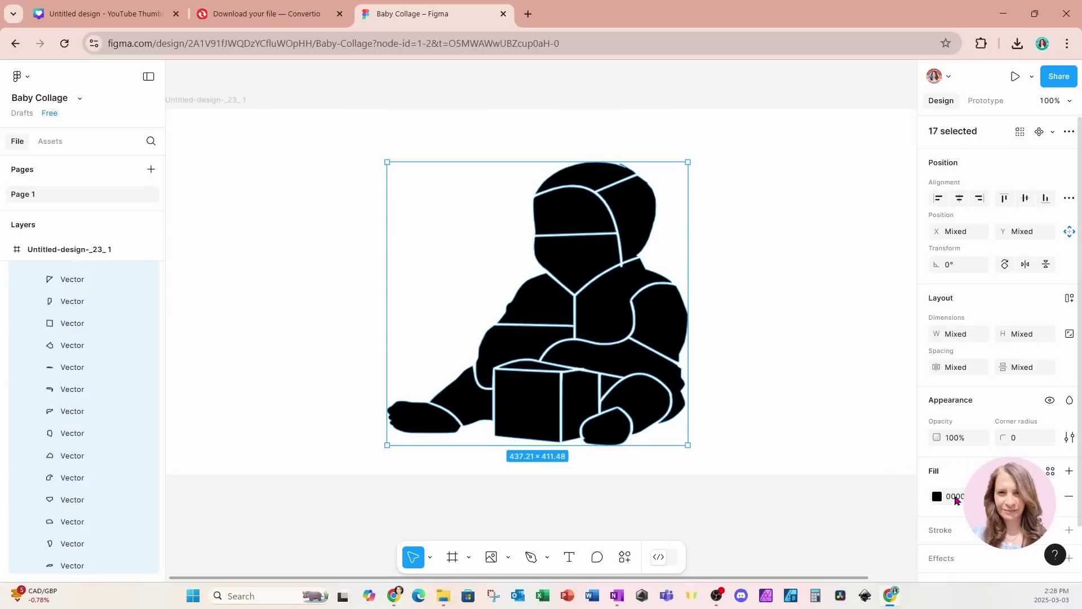
{"action": "left_click", "coordinate": [936, 498]}
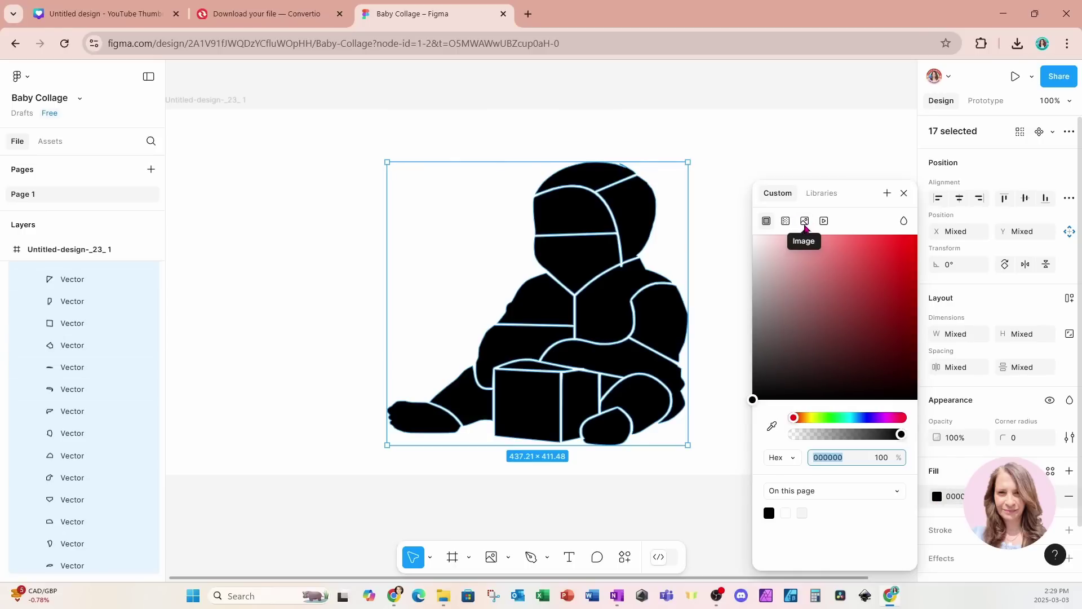
{"action": "left_click", "coordinate": [805, 225]}
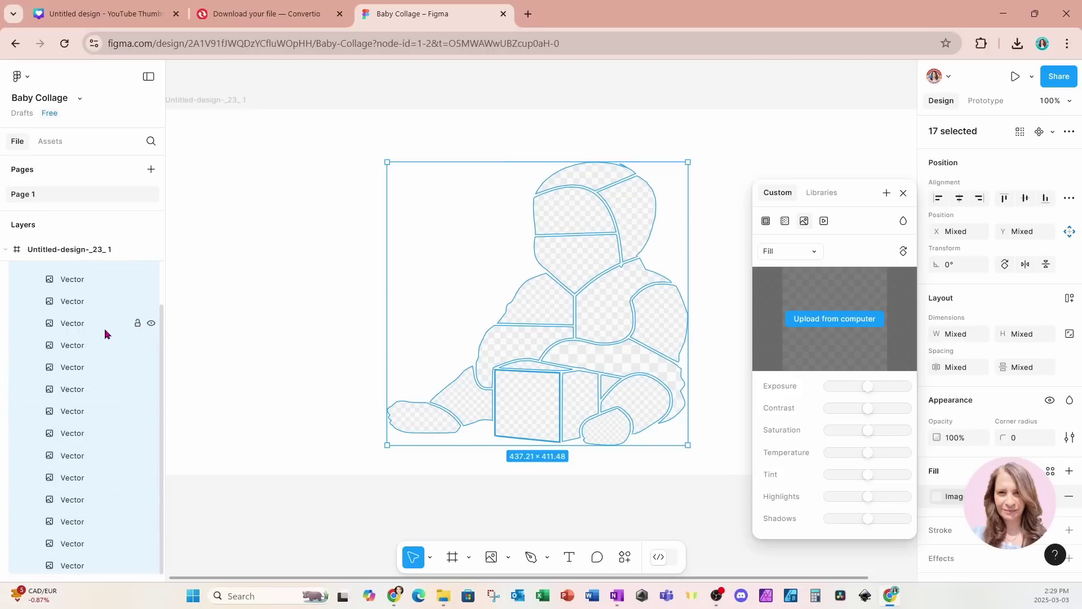
Select the whole baby silhouette group and export it as a PDF.
{"action": "scroll", "coordinate": [101, 336], "scroll_direction": "up", "scroll_amount": 1}
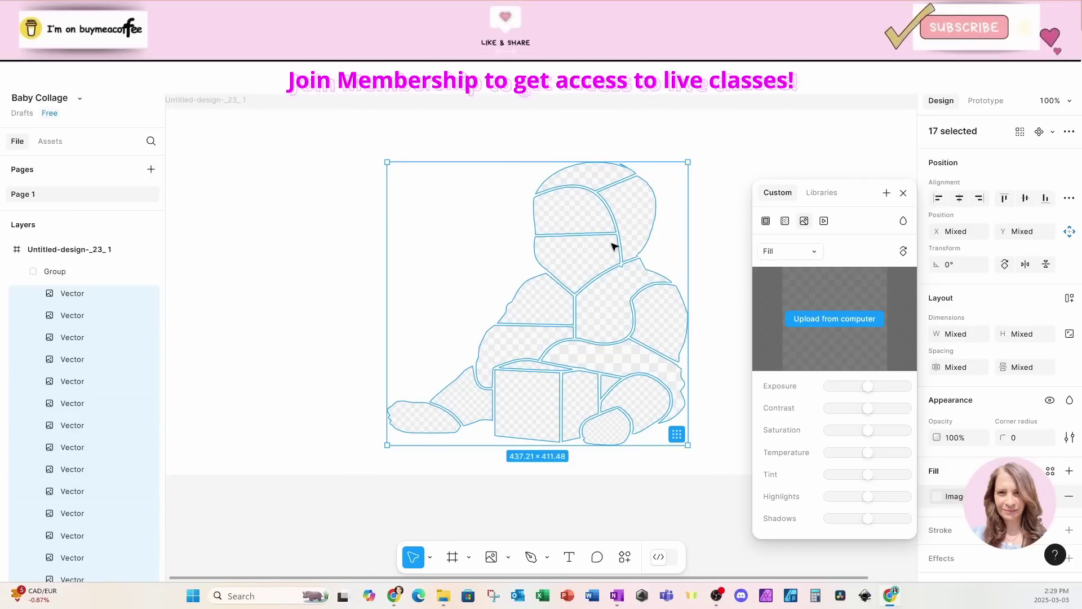
{"action": "left_click", "coordinate": [719, 148]}
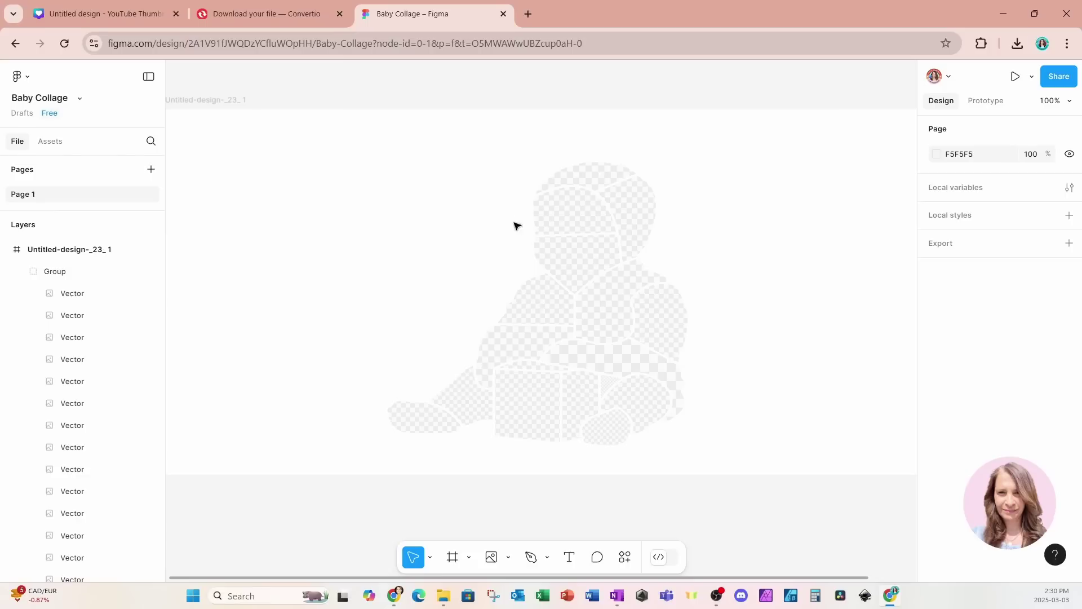
{"action": "left_click", "coordinate": [88, 272]}
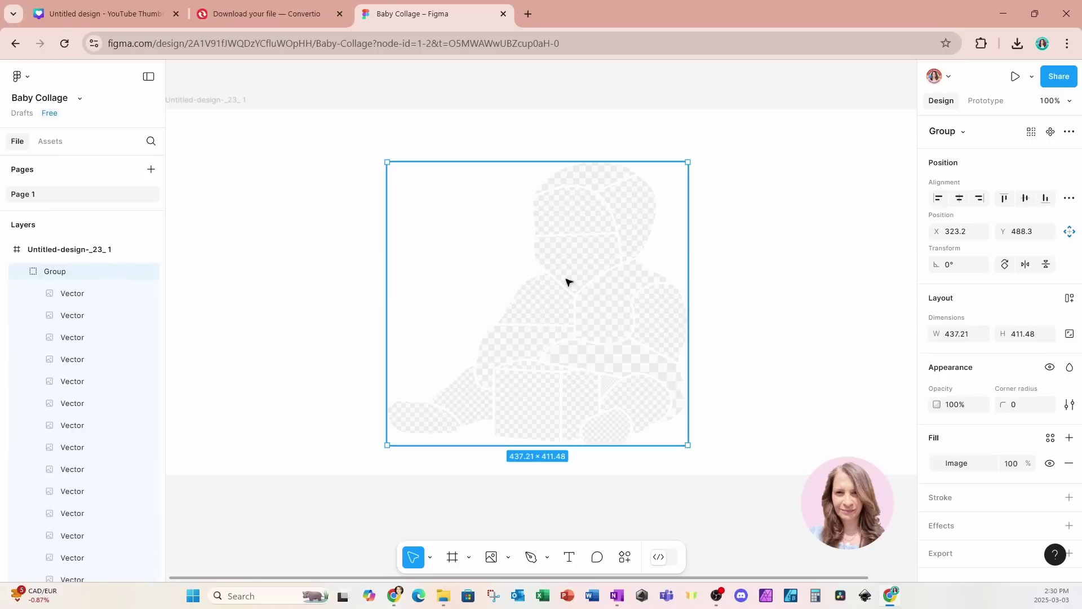
{"action": "scroll", "coordinate": [923, 545], "scroll_direction": "down", "scroll_amount": 2}
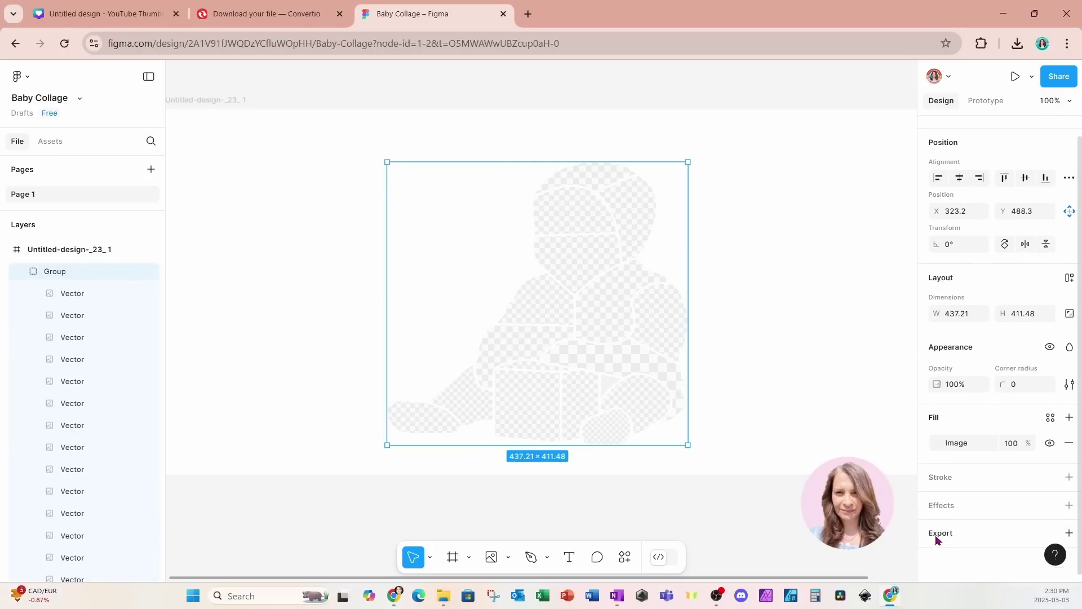
{"action": "scroll", "coordinate": [952, 539], "scroll_direction": "down", "scroll_amount": 4}
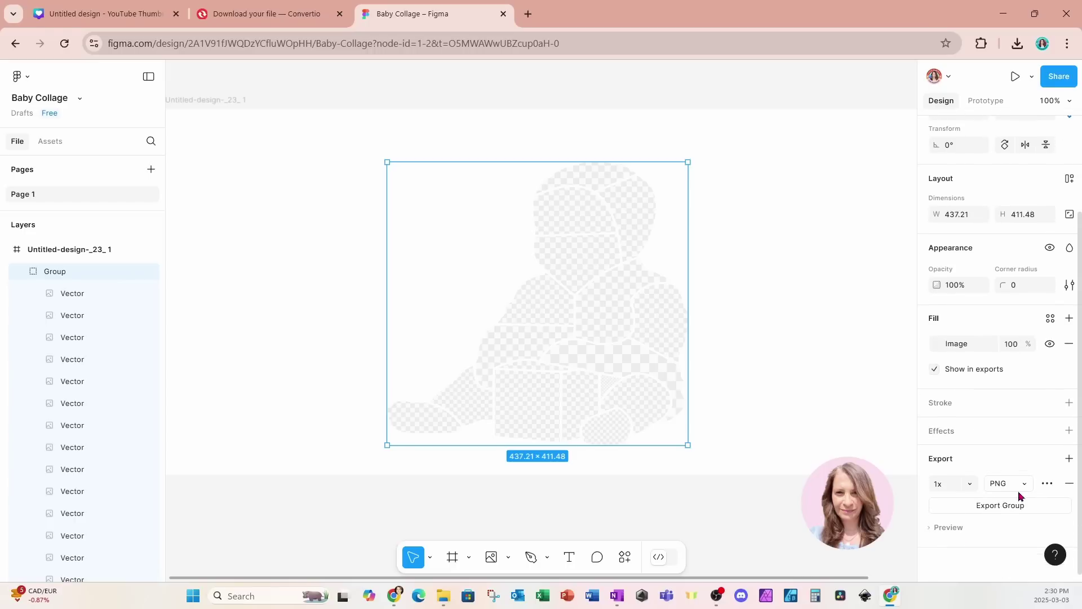
{"action": "left_click", "coordinate": [999, 484]}
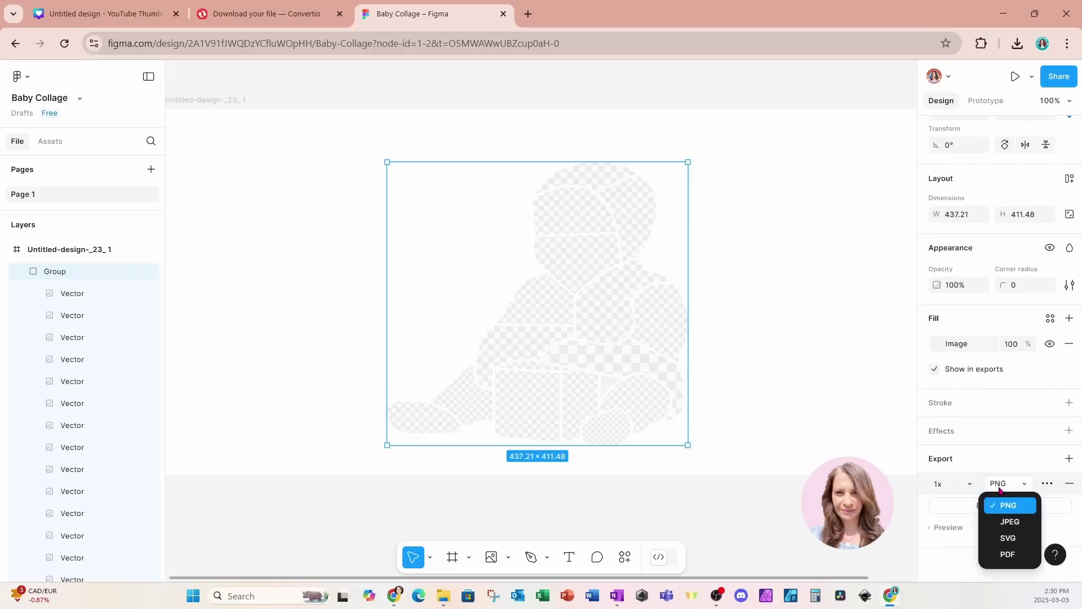
{"action": "left_click", "coordinate": [1008, 555]}
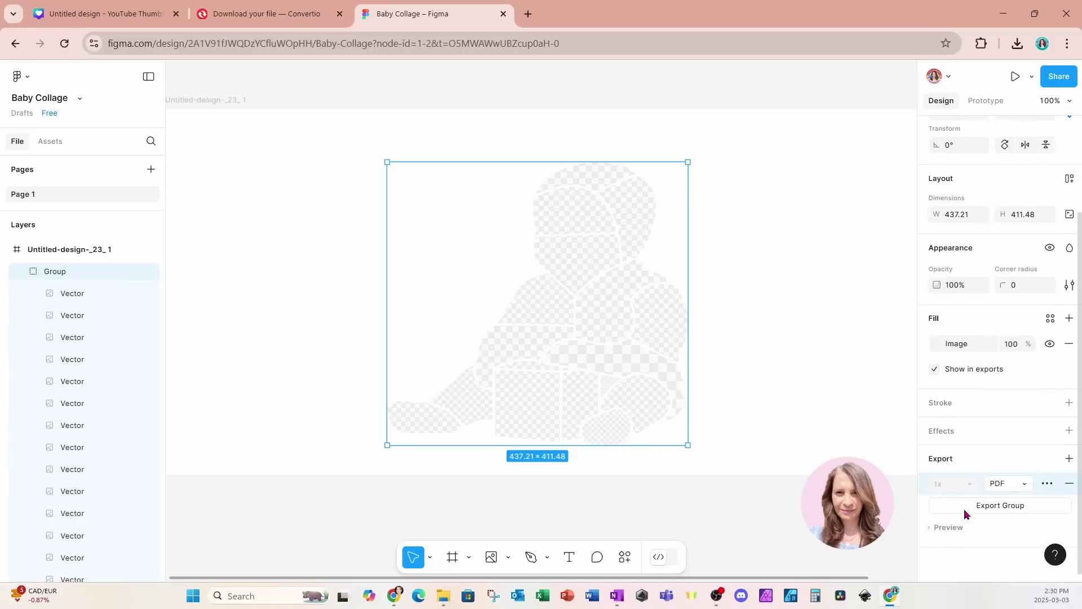
{"action": "left_click", "coordinate": [1019, 506]}
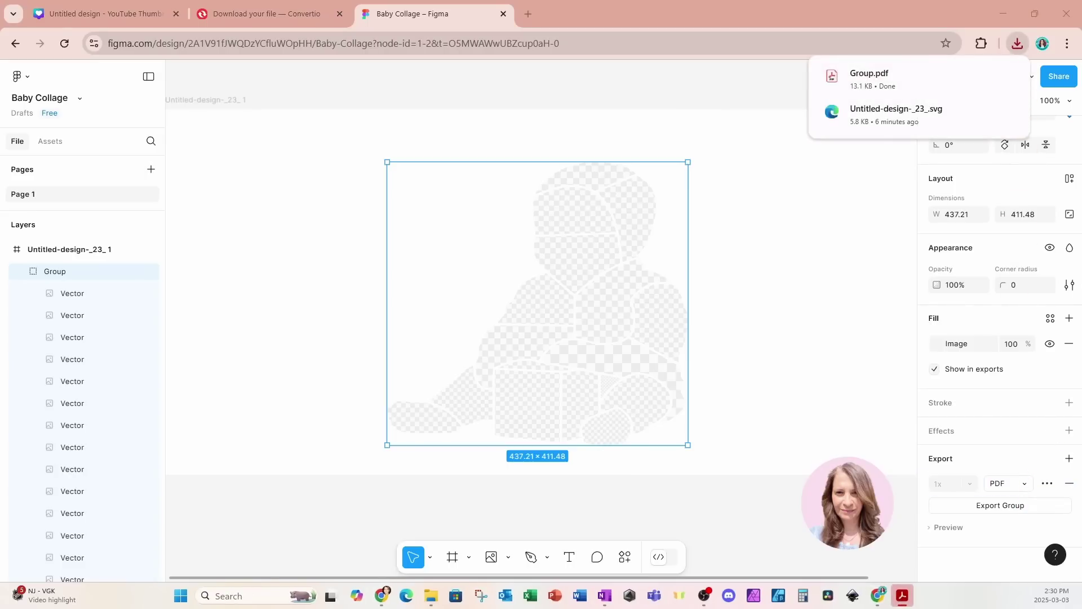
Switch to the Canva design, add a second page, and upload Group.pdf and place it on that page.
{"action": "left_click", "coordinate": [129, 23]}
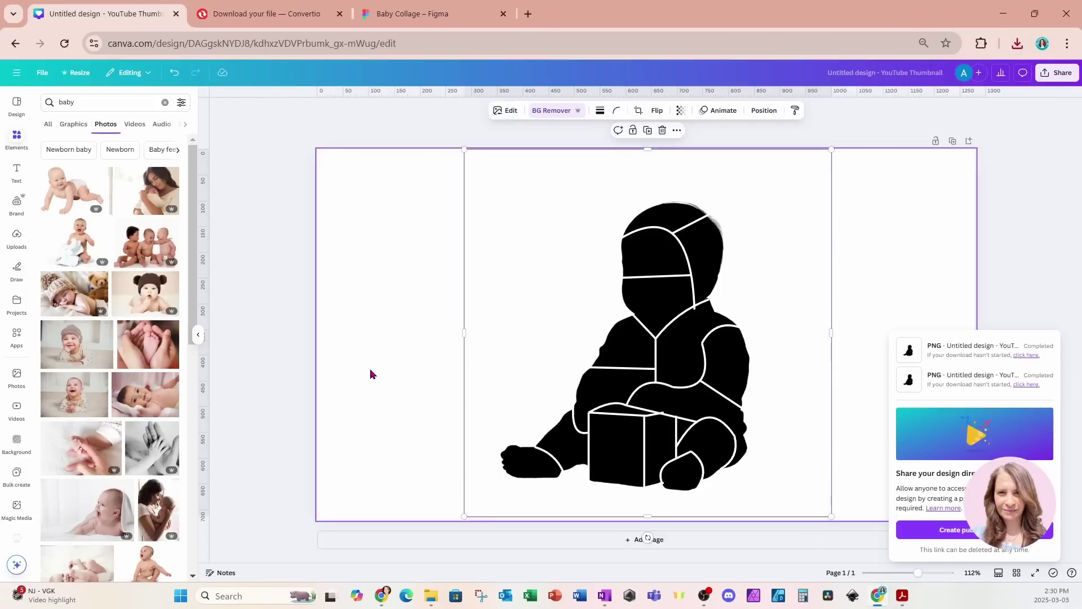
{"action": "left_click", "coordinate": [486, 540]}
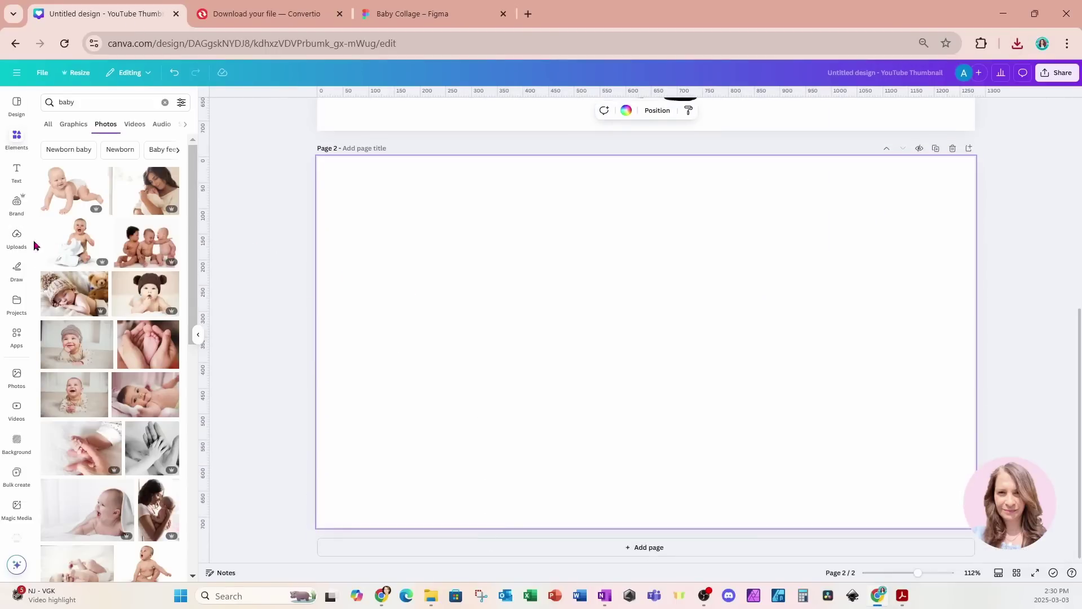
{"action": "key", "text": "super+e"}
{"action": "left_click_drag", "start_coordinate": [1081, 268], "coordinate": [514, 354]}
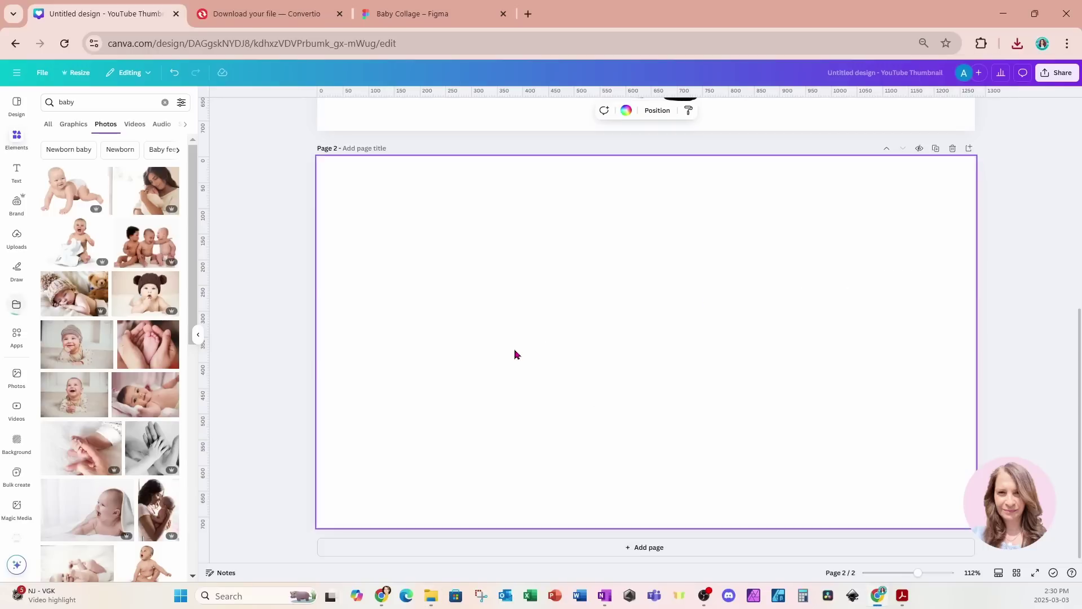
{"action": "left_click", "coordinate": [21, 313]}
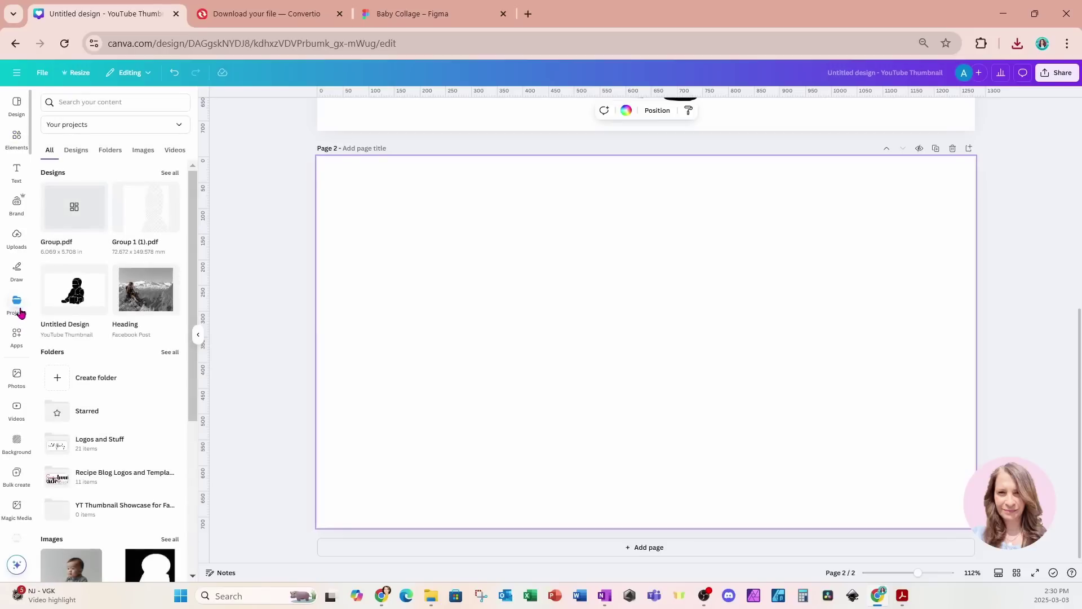
{"action": "left_click", "coordinate": [77, 224]}
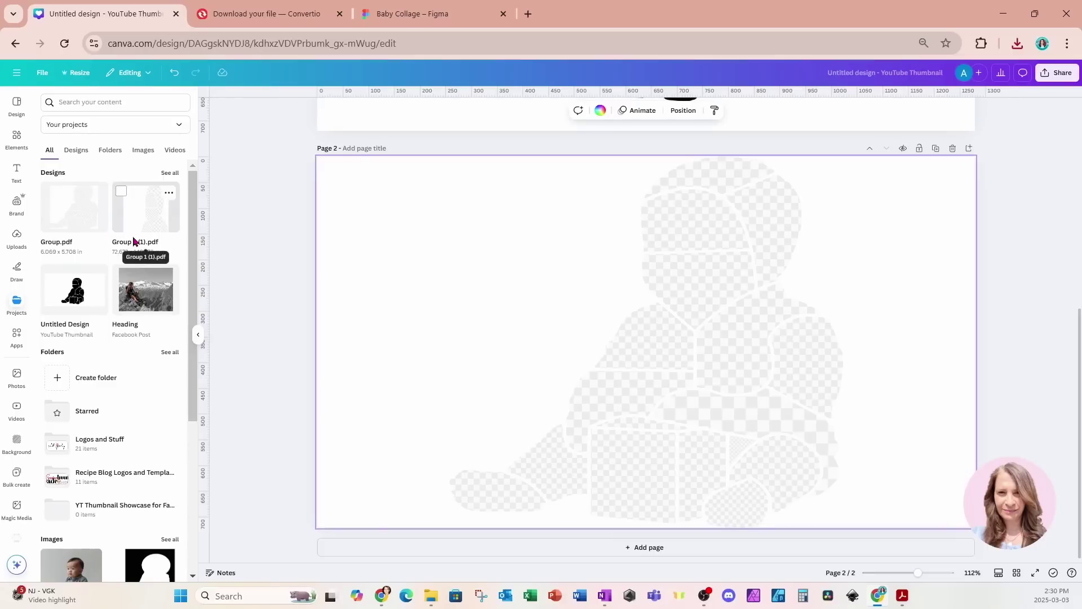
Shift the section at the back of the baby's head slightly and undo the move.
{"action": "left_click_drag", "start_coordinate": [137, 241], "coordinate": [771, 220]}
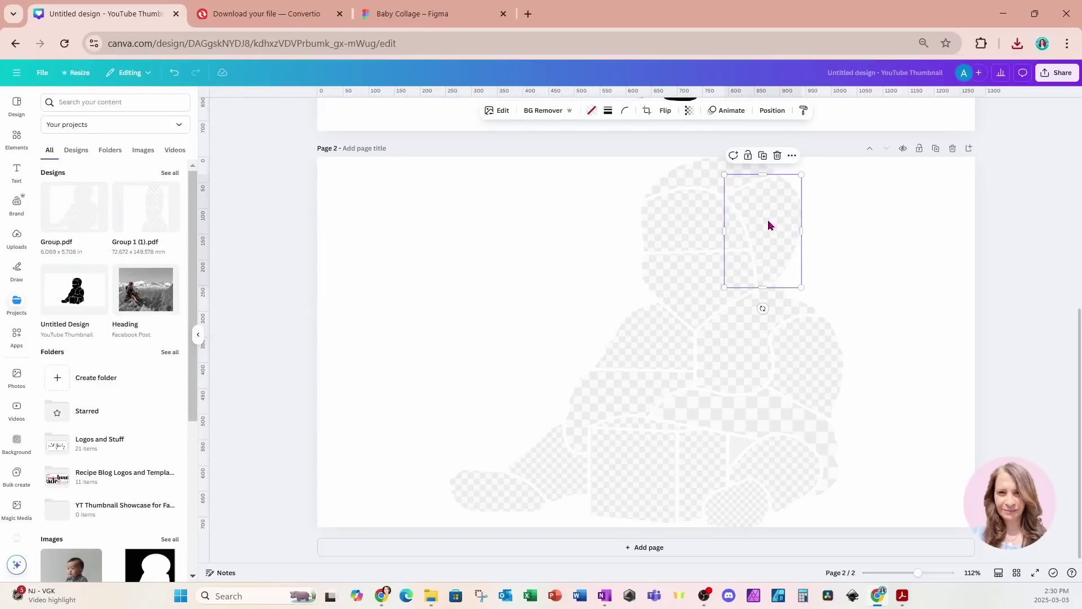
{"action": "mouse_move", "coordinate": [768, 225]}
{"action": "left_mouse_down"}
{"action": "mouse_move", "coordinate": [818, 228]}
{"action": "mouse_move", "coordinate": [779, 232]}
{"action": "left_mouse_up"}
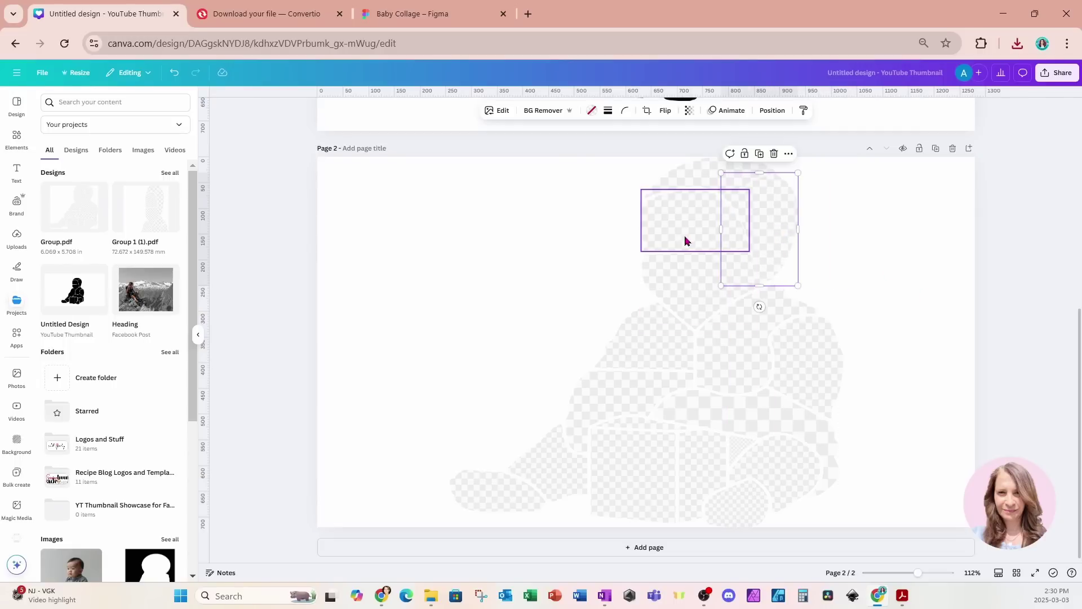
{"action": "left_click", "coordinate": [178, 77]}
{"action": "left_click", "coordinate": [178, 77]}
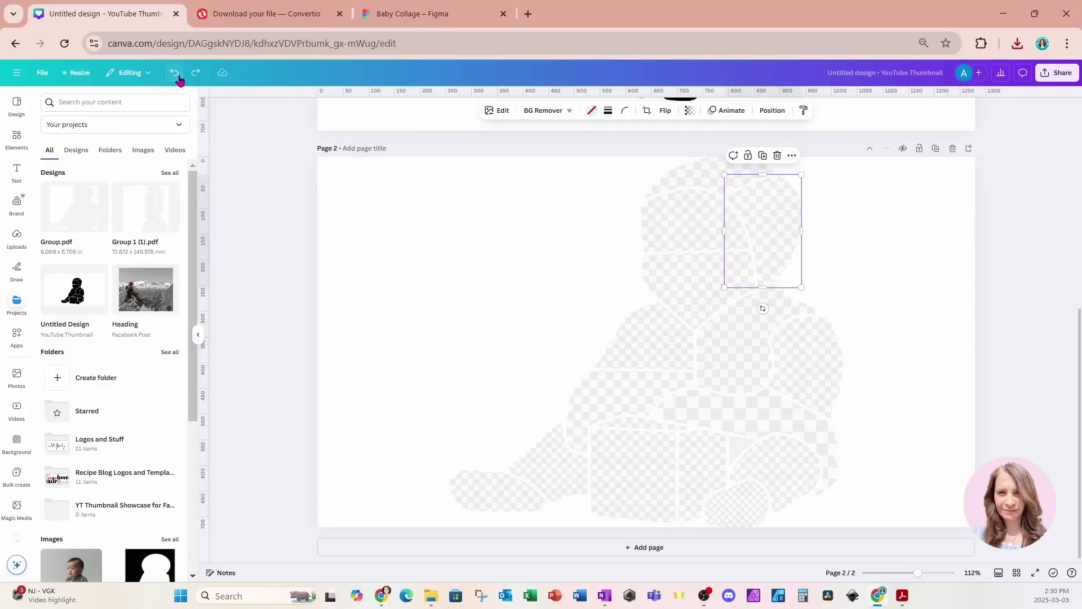
Delete the checkered image from the upper face, lower face, chest, upper arm, knee and box side sections, leaving empty frames.
{"action": "left_click", "coordinate": [660, 226]}
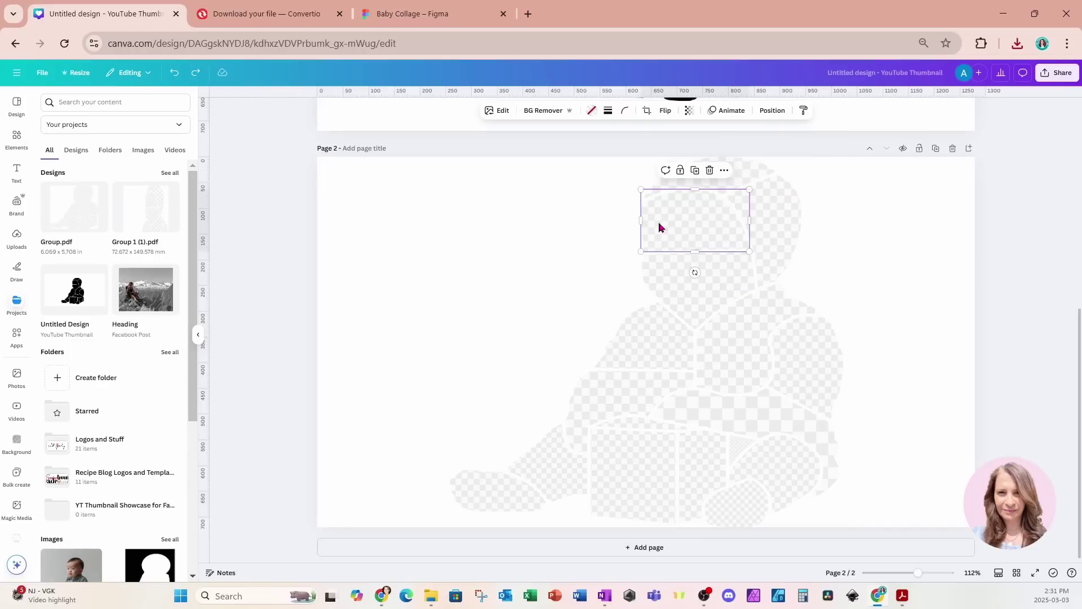
{"action": "key", "text": "Delete"}
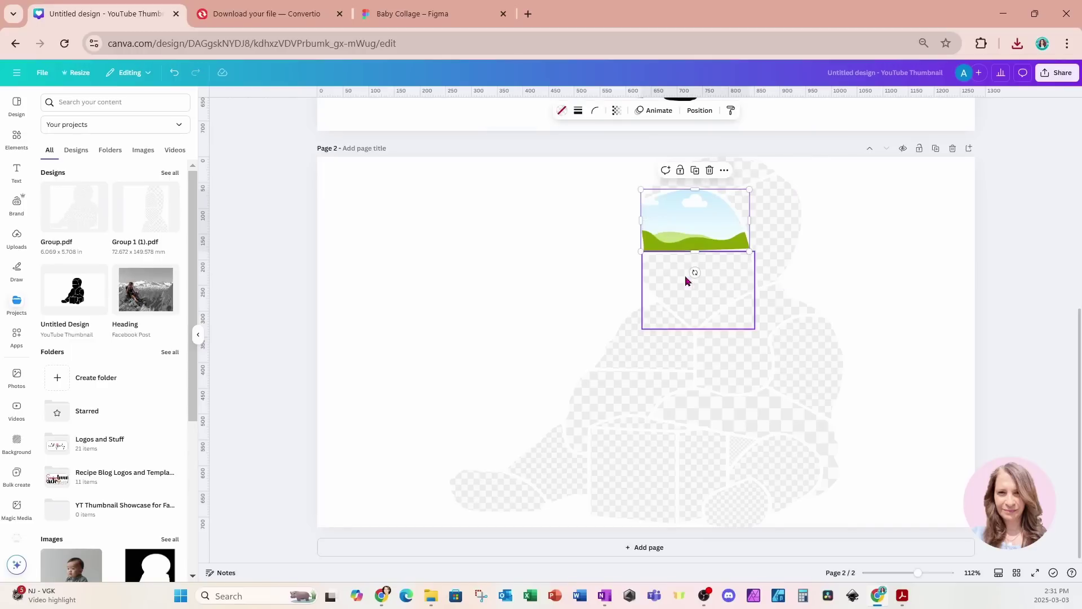
{"action": "left_click", "coordinate": [722, 275]}
{"action": "key", "text": "Delete"}
{"action": "left_click", "coordinate": [739, 346]}
{"action": "key", "text": "Delete"}
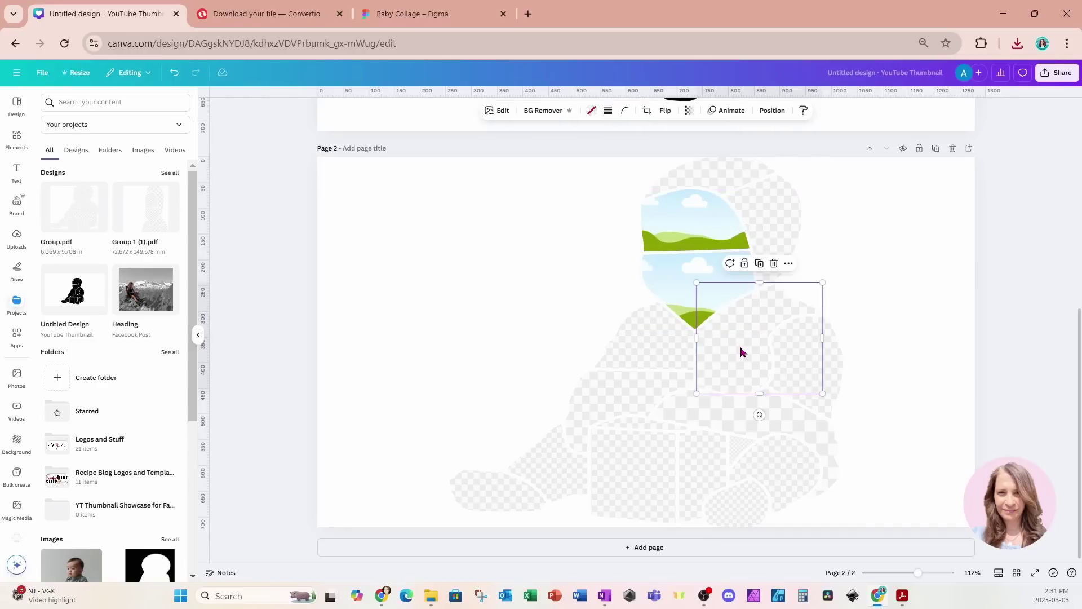
{"action": "left_click", "coordinate": [792, 358]}
{"action": "key", "text": "Delete"}
{"action": "left_click", "coordinate": [782, 455]}
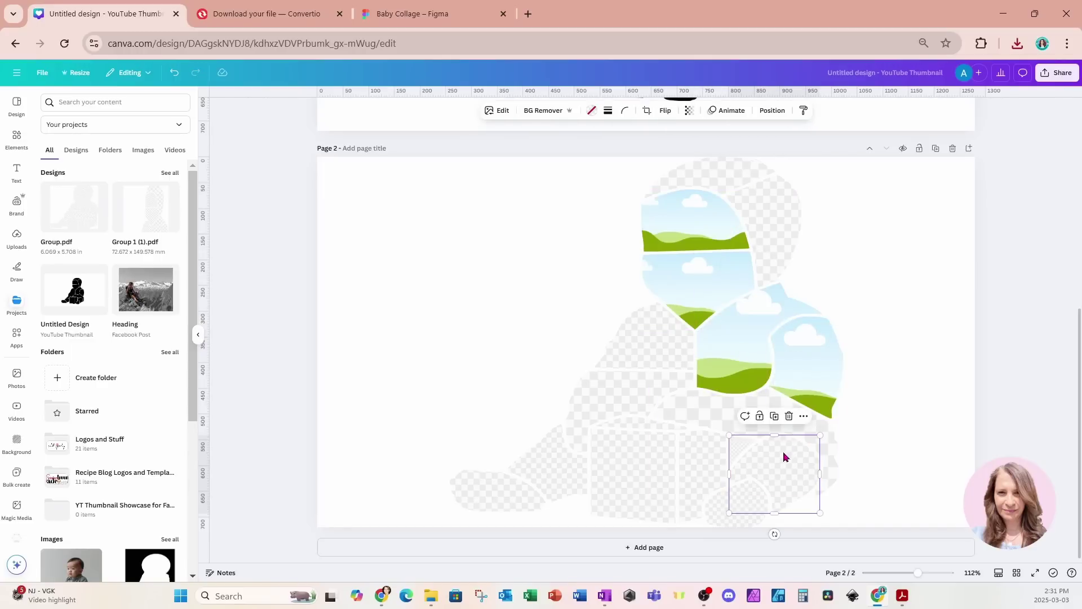
{"action": "key", "text": "Delete"}
{"action": "left_click", "coordinate": [715, 471]}
{"action": "key", "text": "Delete"}
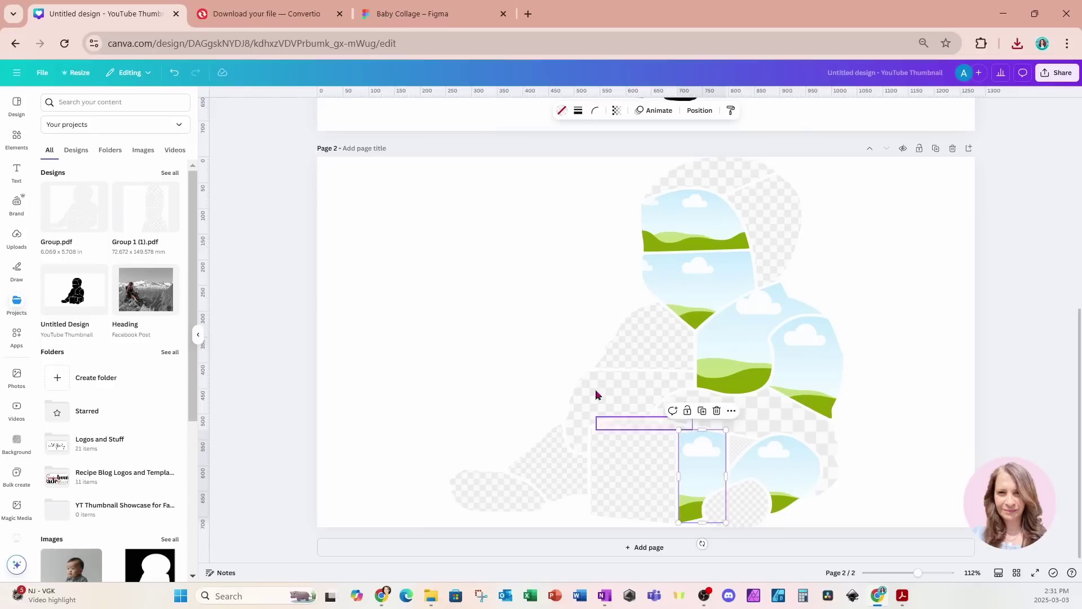
Fill the chest with the mother-and-newborn photo, the shoulder with the baby feet photo and the box front with the lying baby photo.
{"action": "left_click", "coordinate": [17, 139]}
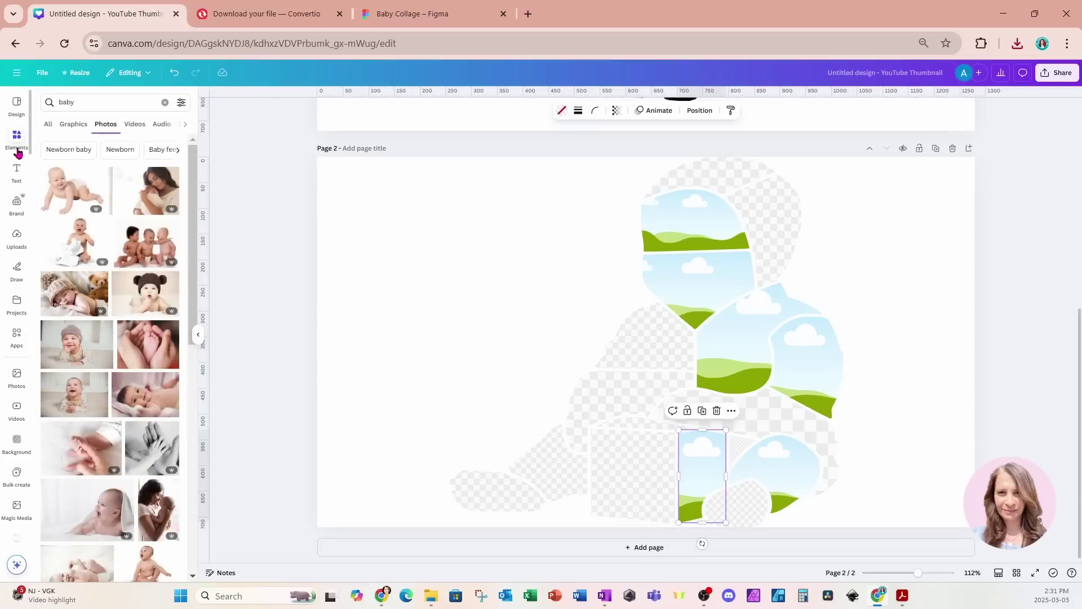
{"action": "left_click", "coordinate": [145, 191]}
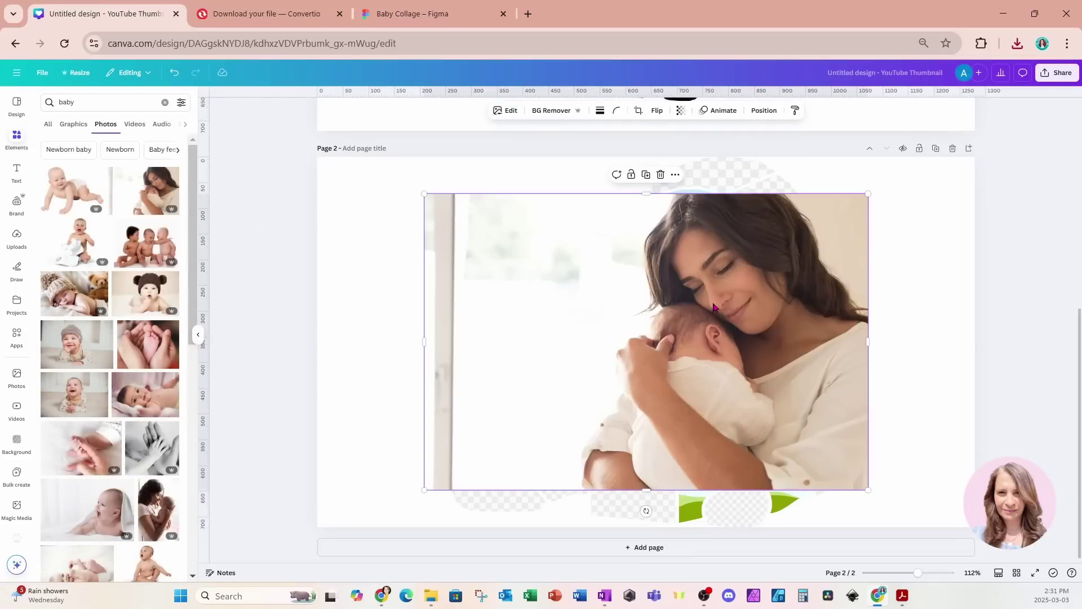
{"action": "left_click_drag", "start_coordinate": [713, 304], "coordinate": [780, 306]}
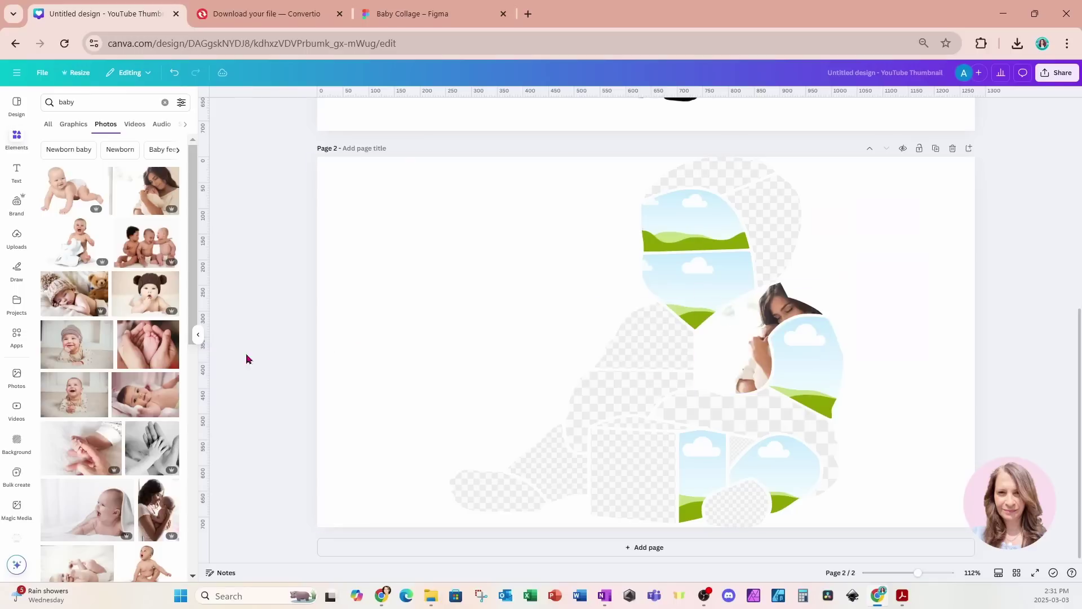
{"action": "left_click", "coordinate": [149, 342]}
{"action": "left_click_drag", "start_coordinate": [567, 365], "coordinate": [623, 347]}
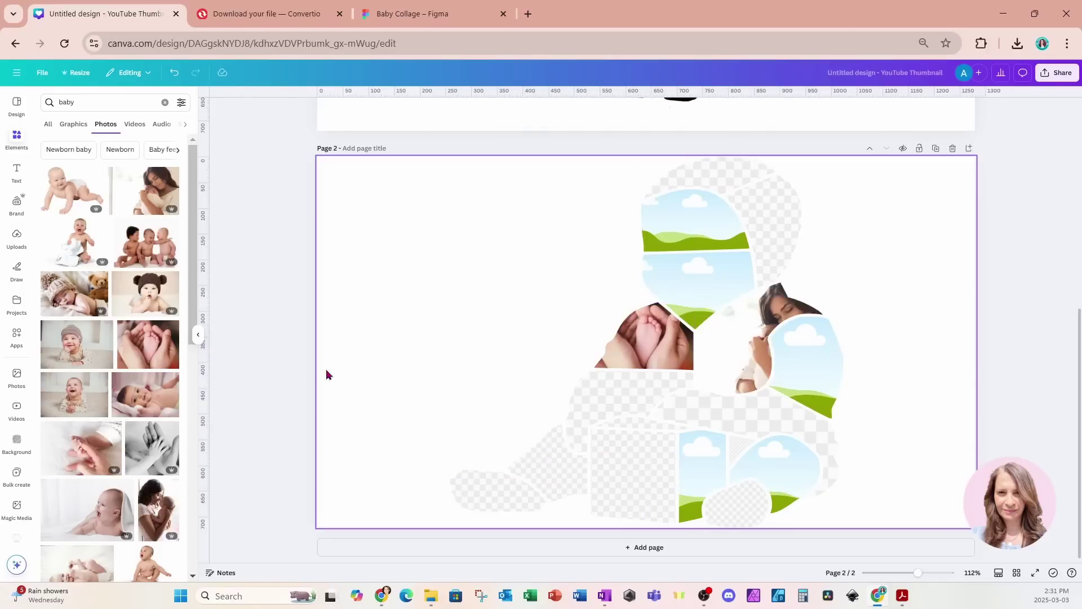
{"action": "left_click", "coordinate": [174, 393]}
{"action": "left_click_drag", "start_coordinate": [578, 436], "coordinate": [628, 472]}
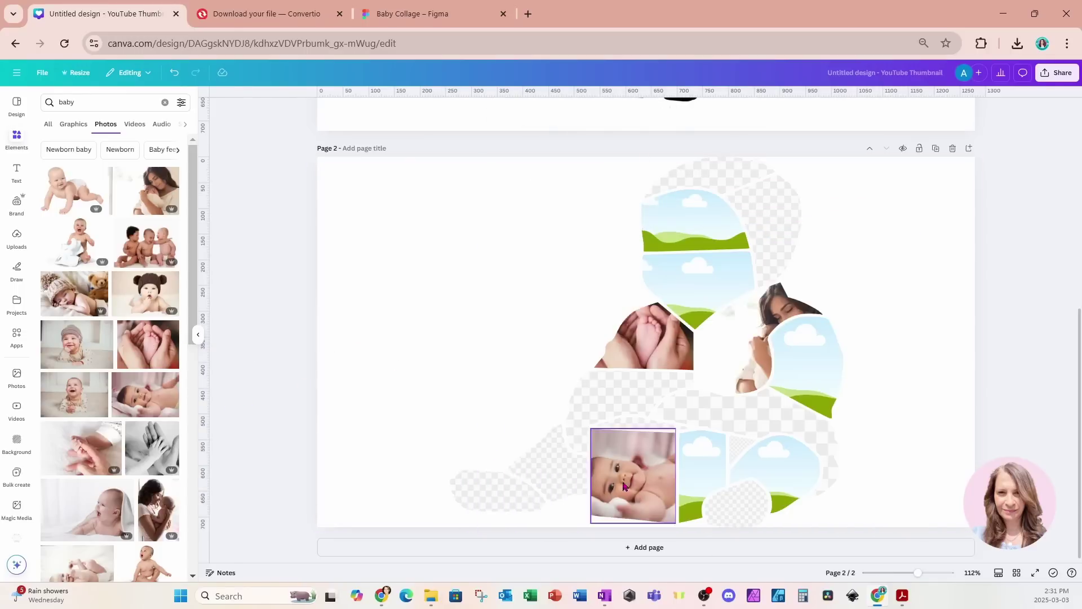
Fill the forearm with the pale close-up photo, the box side with the baby under a blanket and the lower leg with the mother-and-baby photo.
{"action": "left_click", "coordinate": [107, 464]}
{"action": "left_click_drag", "start_coordinate": [529, 447], "coordinate": [623, 403]}
{"action": "left_click", "coordinate": [110, 510]}
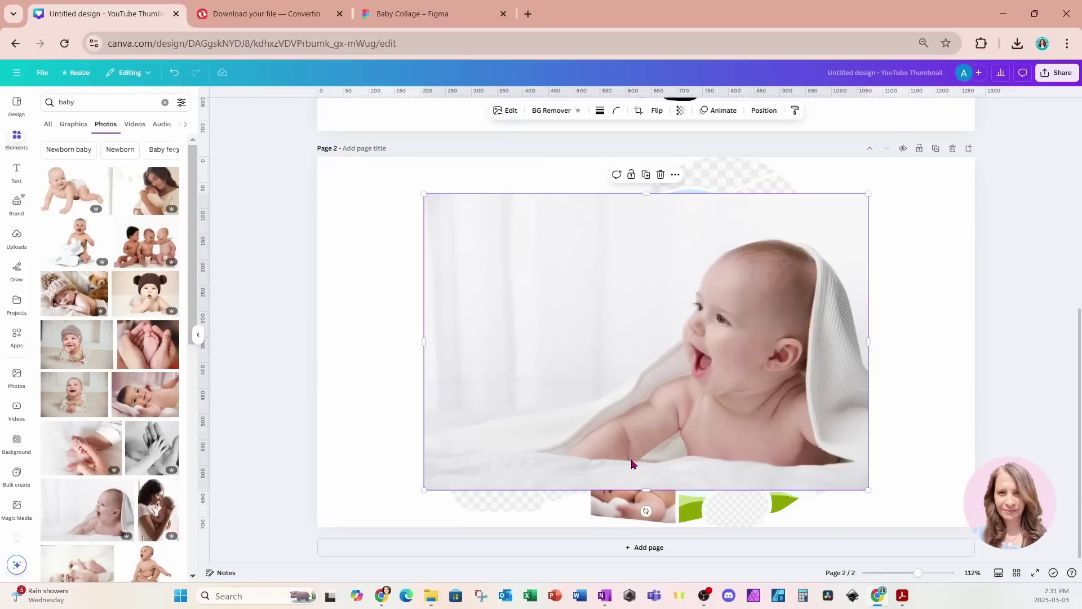
{"action": "left_click_drag", "start_coordinate": [634, 465], "coordinate": [693, 474]}
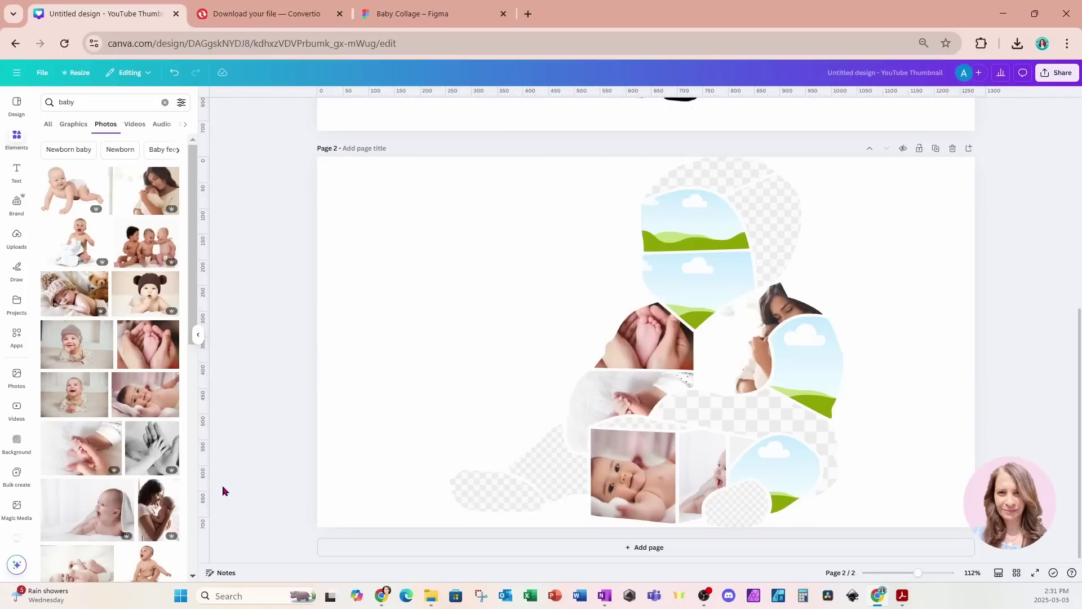
{"action": "left_click", "coordinate": [156, 510]}
{"action": "left_click_drag", "start_coordinate": [627, 465], "coordinate": [519, 473]}
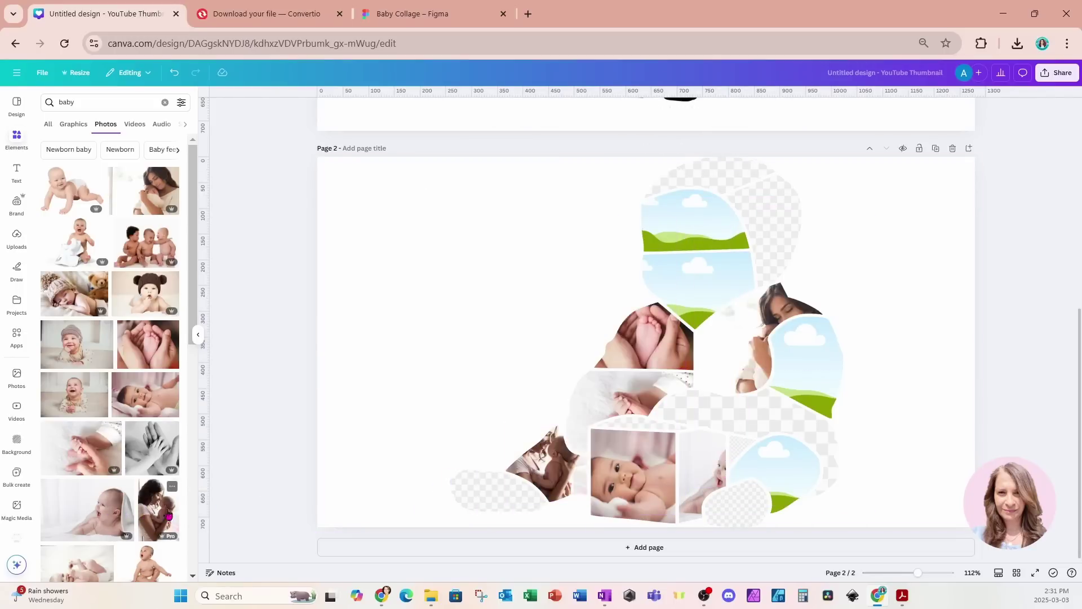
Fill the lower face with the mother-and-baby photo, the box side with the laughing baby and the section above the knee with the pale lying baby.
{"action": "left_click", "coordinate": [158, 510]}
{"action": "left_click_drag", "start_coordinate": [586, 428], "coordinate": [705, 282]}
{"action": "left_click", "coordinate": [575, 261]}
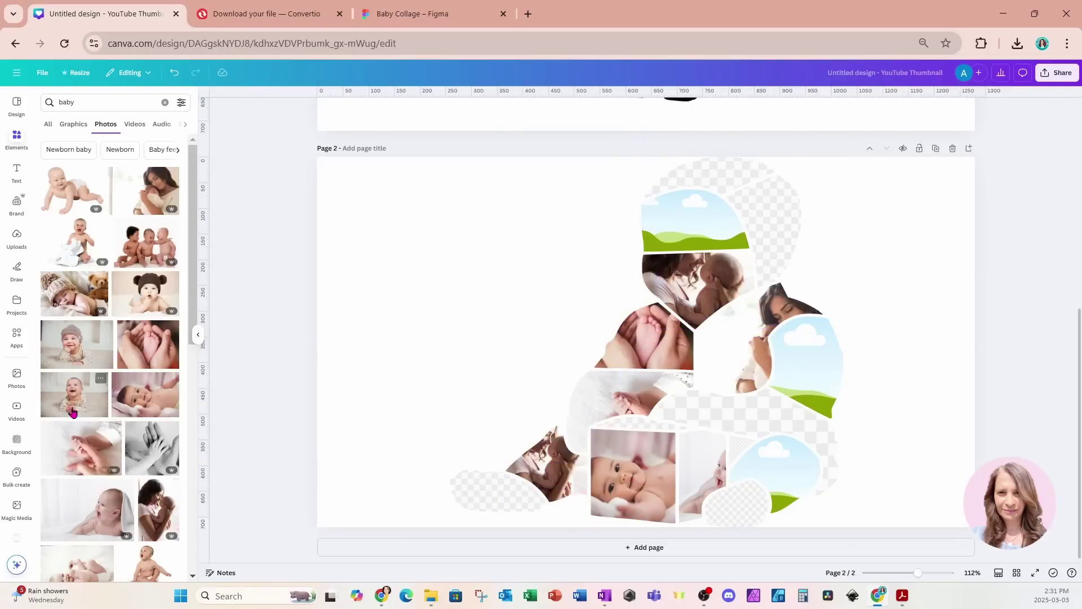
{"action": "left_click", "coordinate": [101, 378]}
{"action": "left_click_drag", "start_coordinate": [721, 437], "coordinate": [711, 445]}
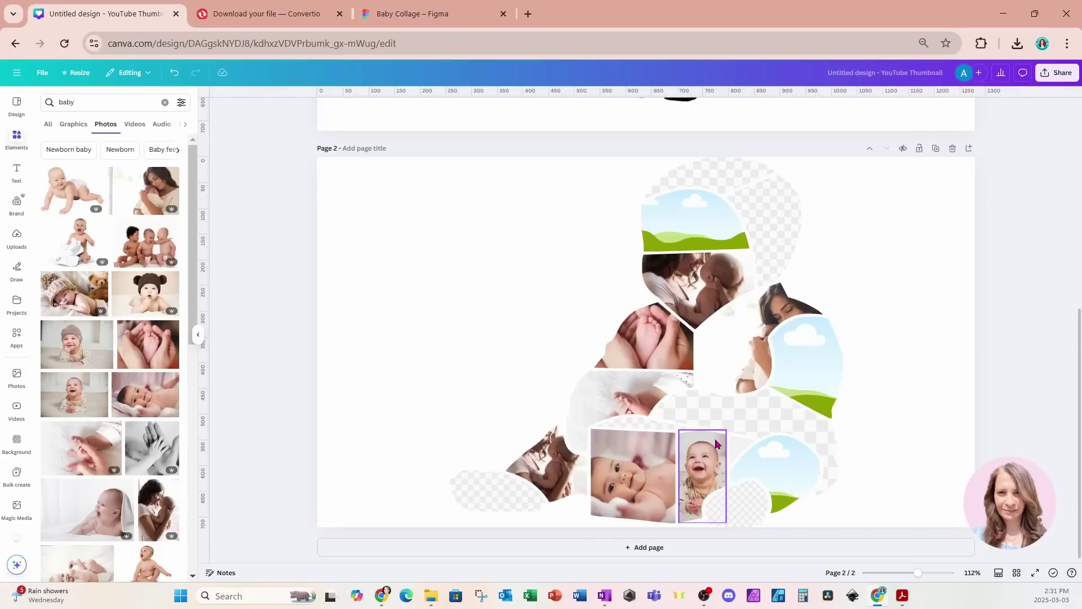
{"action": "left_click", "coordinate": [85, 566]}
{"action": "left_click_drag", "start_coordinate": [727, 443], "coordinate": [732, 412]}
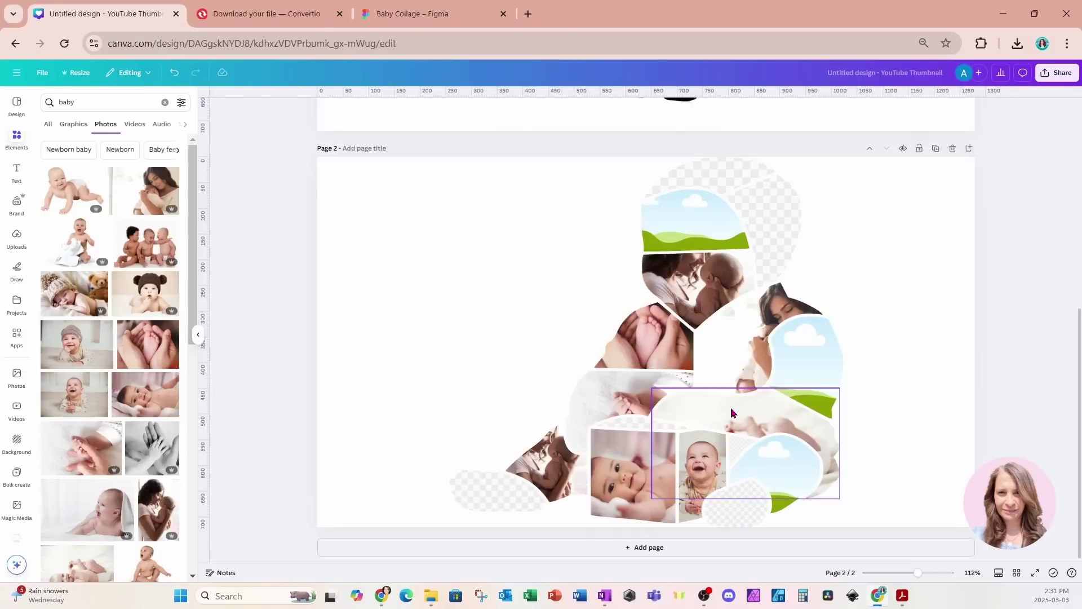
{"action": "left_click", "coordinate": [375, 443]}
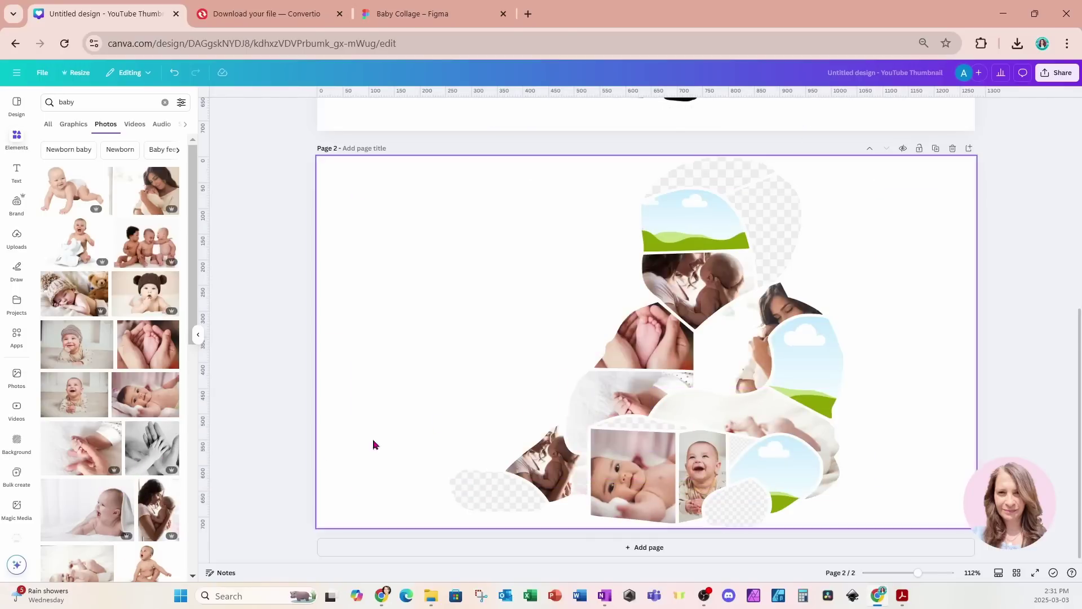
Fill the back of the head with the laughing baby photo and the top of the head with the dark photo of a cradled baby.
{"action": "left_click", "coordinate": [82, 401]}
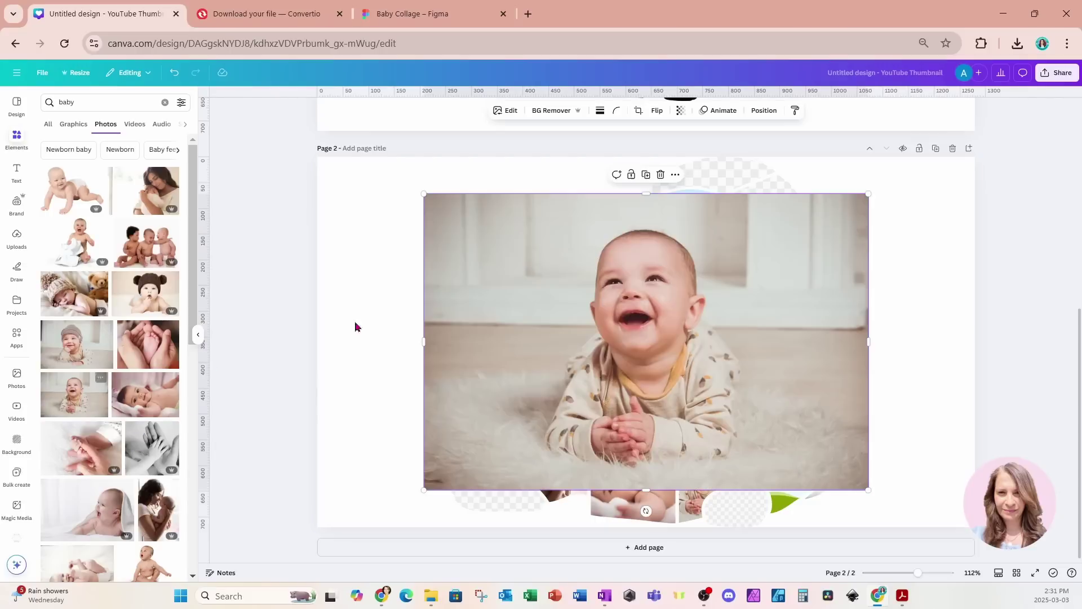
{"action": "left_click_drag", "start_coordinate": [754, 239], "coordinate": [768, 206]}
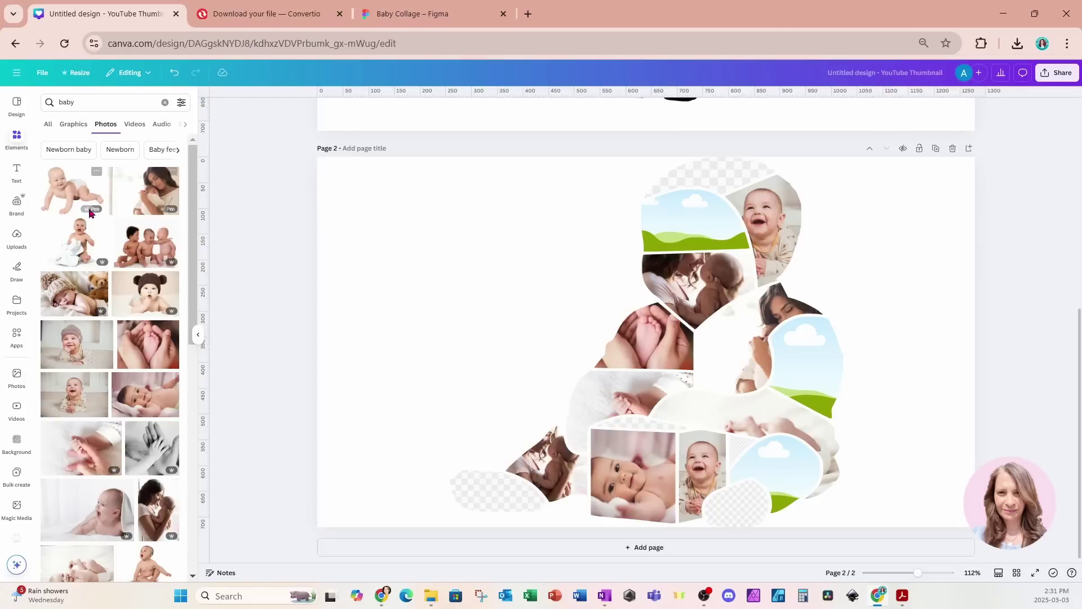
{"action": "scroll", "coordinate": [116, 447], "scroll_direction": "down", "scroll_amount": 4}
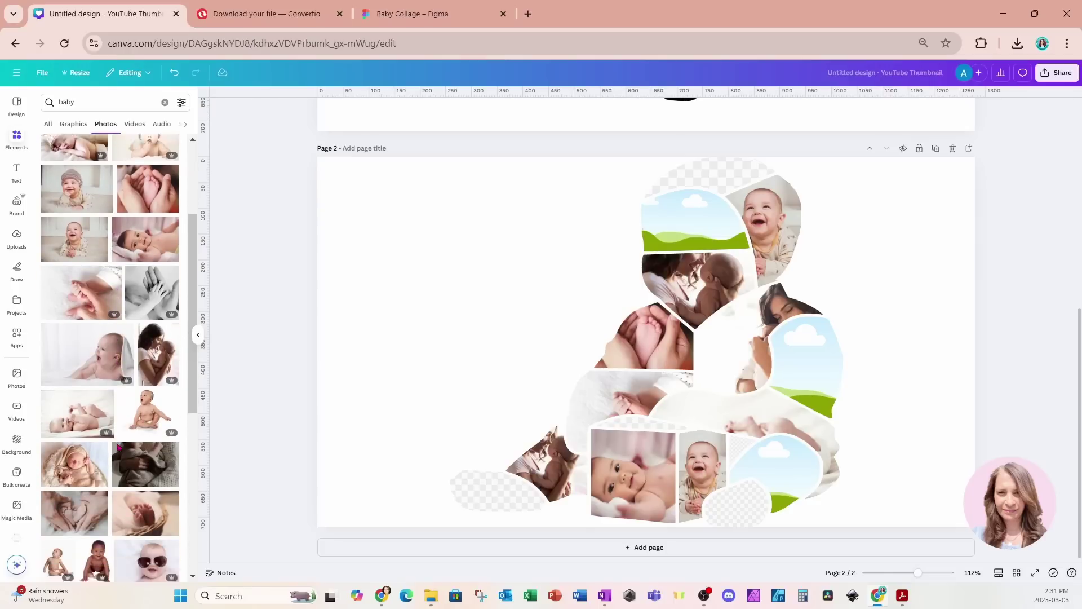
{"action": "left_click", "coordinate": [136, 418]}
{"action": "left_click_drag", "start_coordinate": [734, 242], "coordinate": [715, 173]}
{"action": "key", "text": "Delete"}
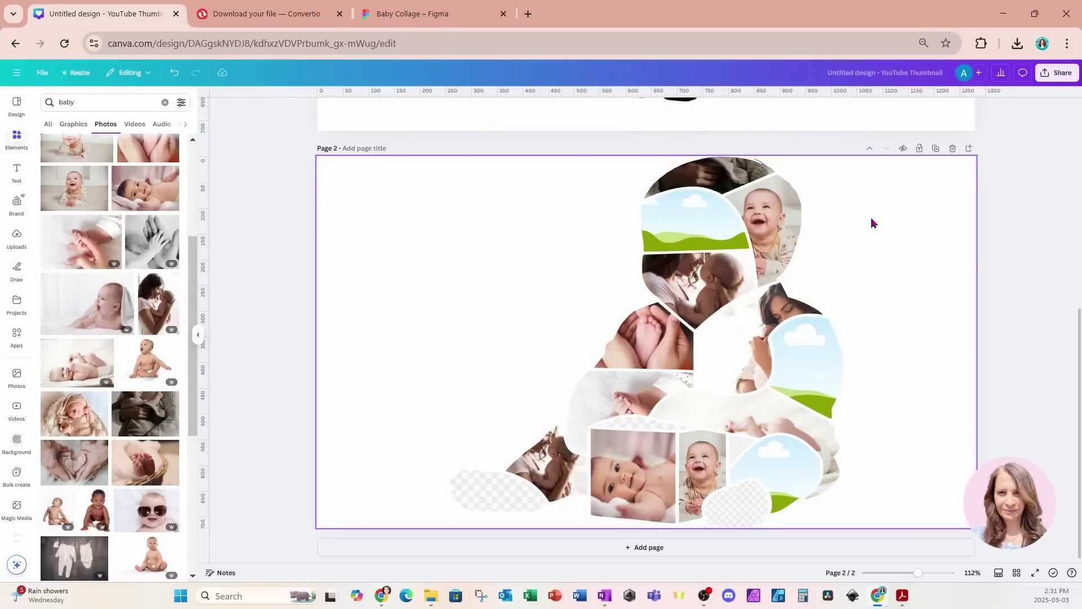